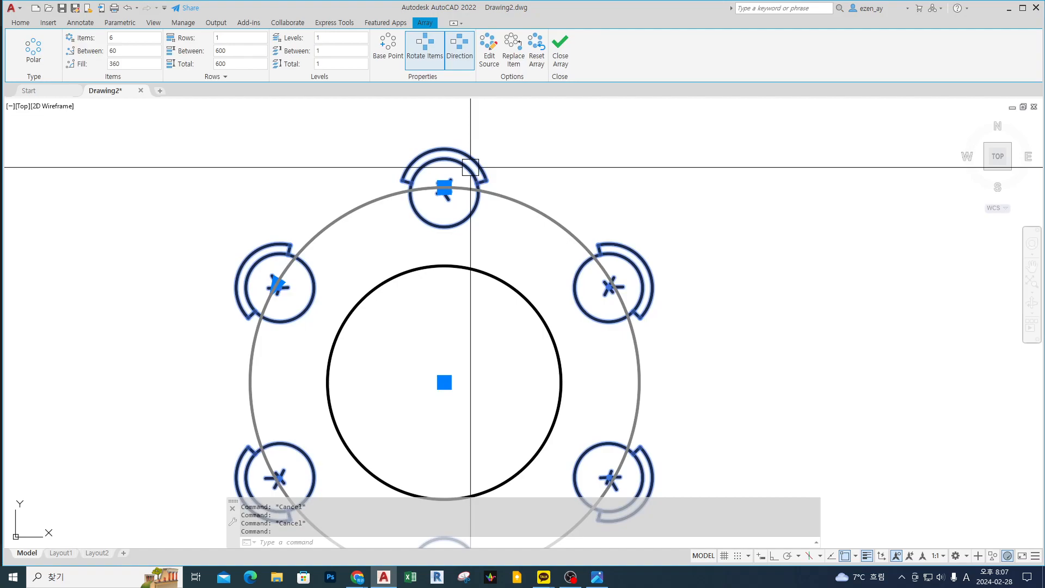
pyautogui.moveTo(440, 189)
pyautogui.mouseDown()
pyautogui.moveTo(519, 151)
pyautogui.moveTo(478, 186)
pyautogui.mouseUp()
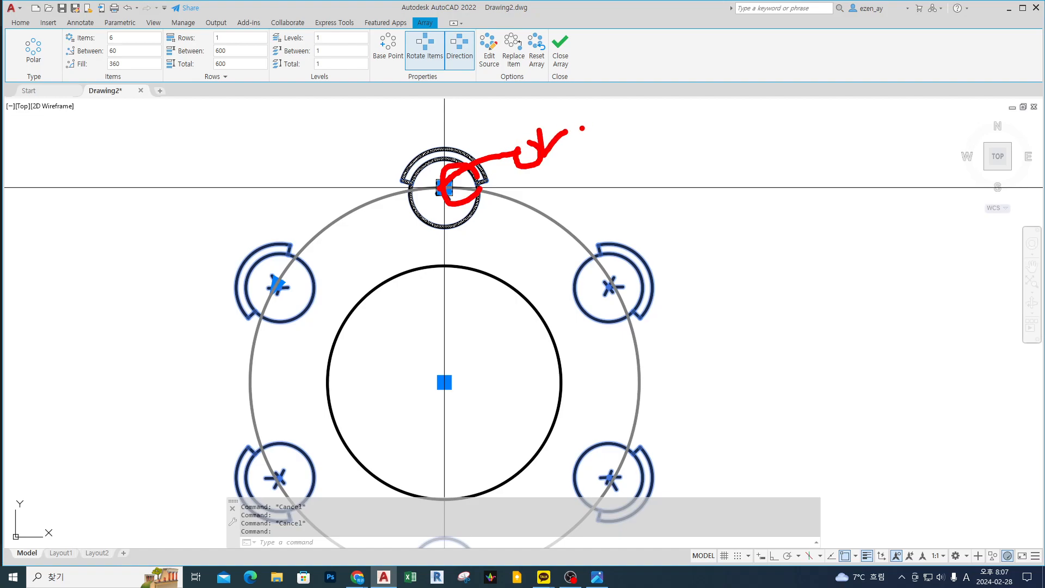
pyautogui.moveTo(678, 111); pyautogui.dragTo(633, 141)
pyautogui.moveTo(628, 102); pyautogui.dragTo(661, 123)
pyautogui.moveTo(612, 161)
pyautogui.mouseDown()
pyautogui.moveTo(737, 162)
pyautogui.moveTo(734, 175)
pyautogui.mouseUp()
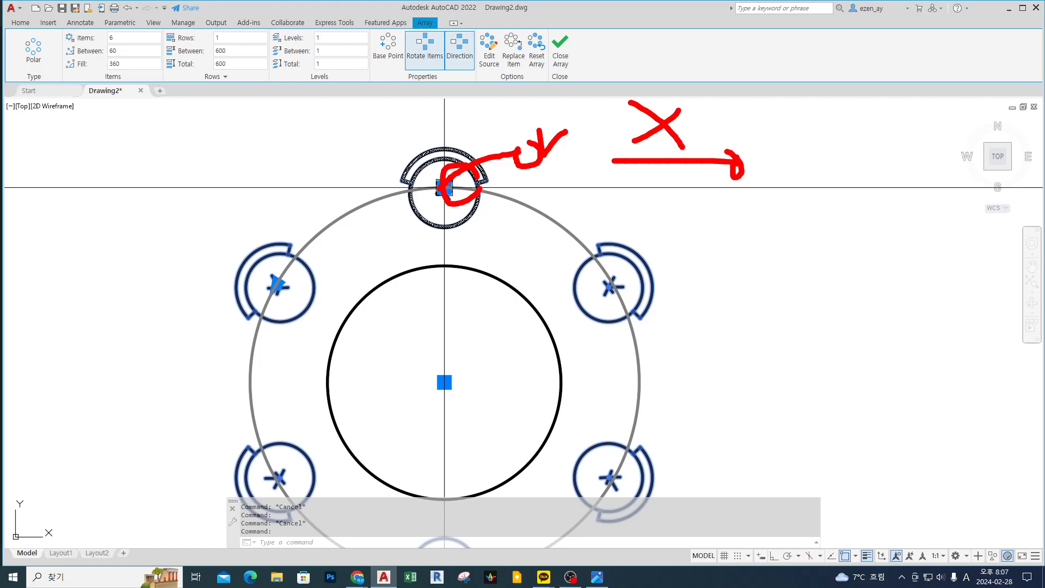
pyautogui.press('Escape')
pyautogui.scroll(-2, 551, 158)
pyautogui.press('Escape')
pyautogui.press('Escape')
pyautogui.click(493, 154)
pyautogui.moveTo(447, 16); pyautogui.dragTo(557, 81)
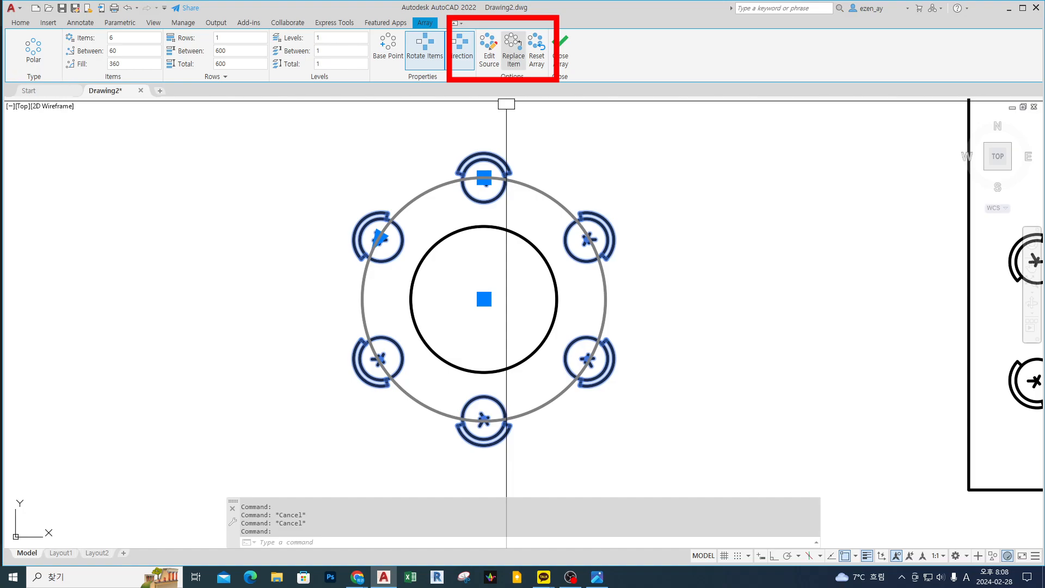
pyautogui.moveTo(8, 67); pyautogui.dragTo(88, 78)
pyautogui.press('Escape')
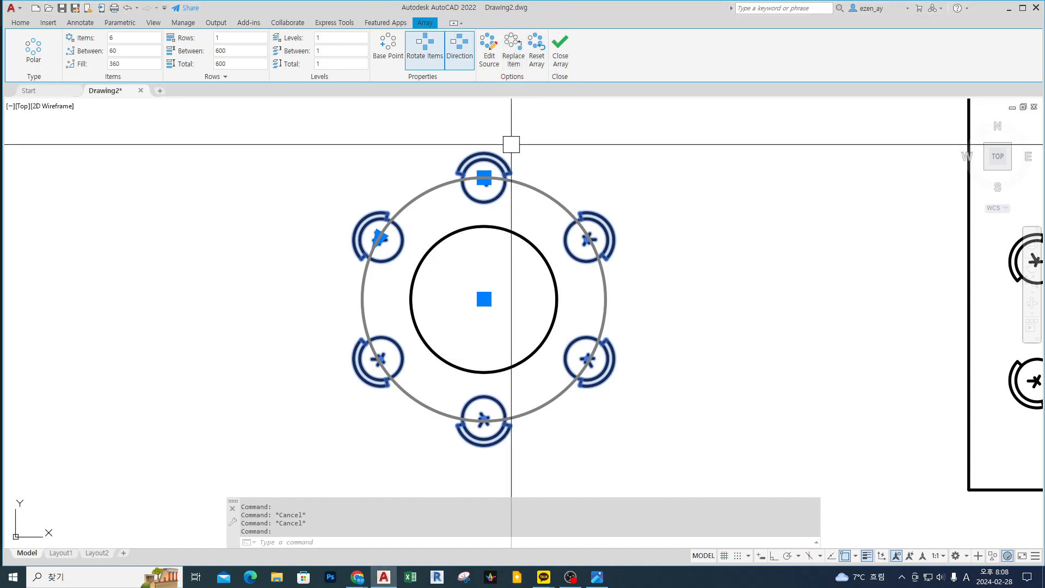
pyautogui.moveTo(510, 146); pyautogui.dragTo(504, 156, button='middle')
pyautogui.press('Escape')
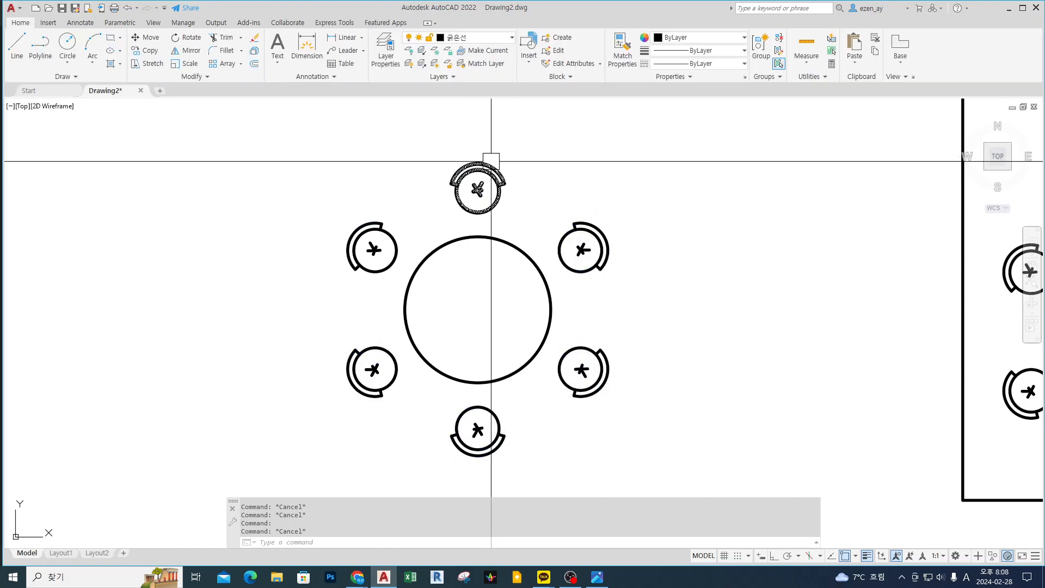
# - Move only the top chair of the polar array up and to the right, away from the table
pyautogui.keyDown('ctrl'); pyautogui.click(491, 161); pyautogui.keyUp('ctrl')
pyautogui.scroll(2, 501, 169)
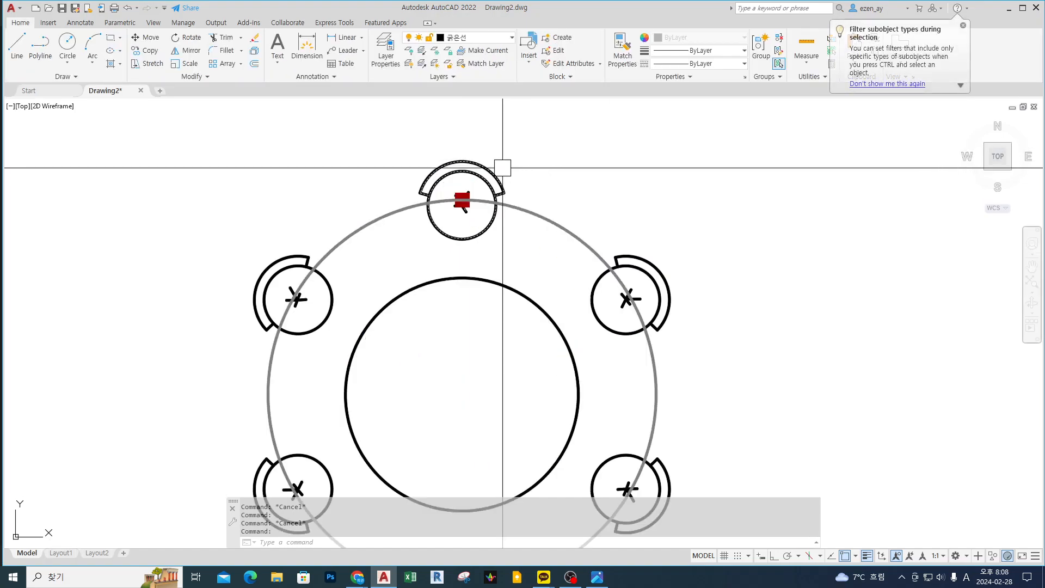
pyautogui.write('m')
pyautogui.press('Return')
pyautogui.click(462, 204)
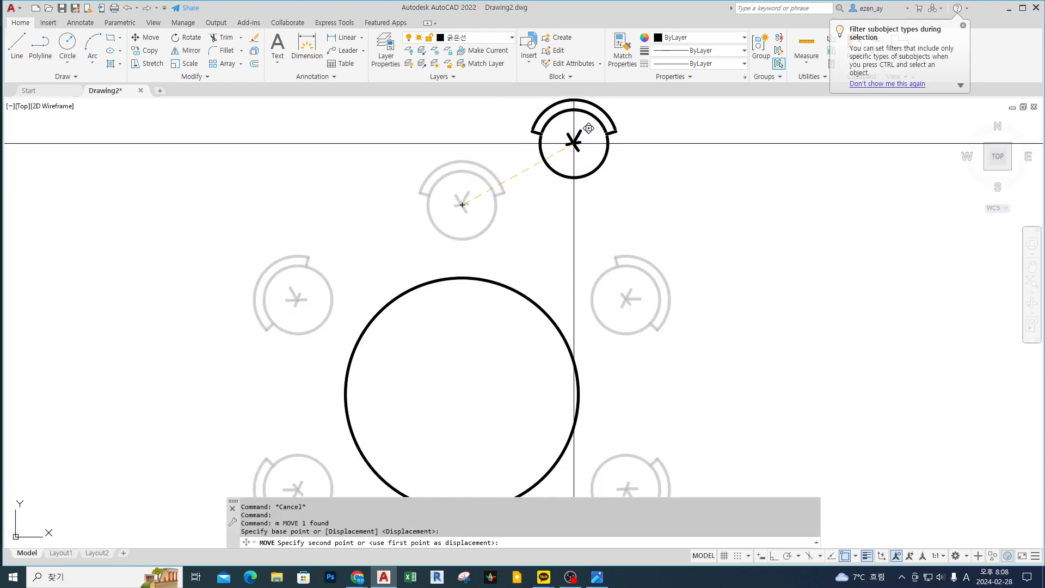
pyautogui.click(575, 136)
# - Rotate the displaced chair counterclockwise about its centre so that its backrest faces the upper left
pyautogui.scroll(-2, 633, 169)
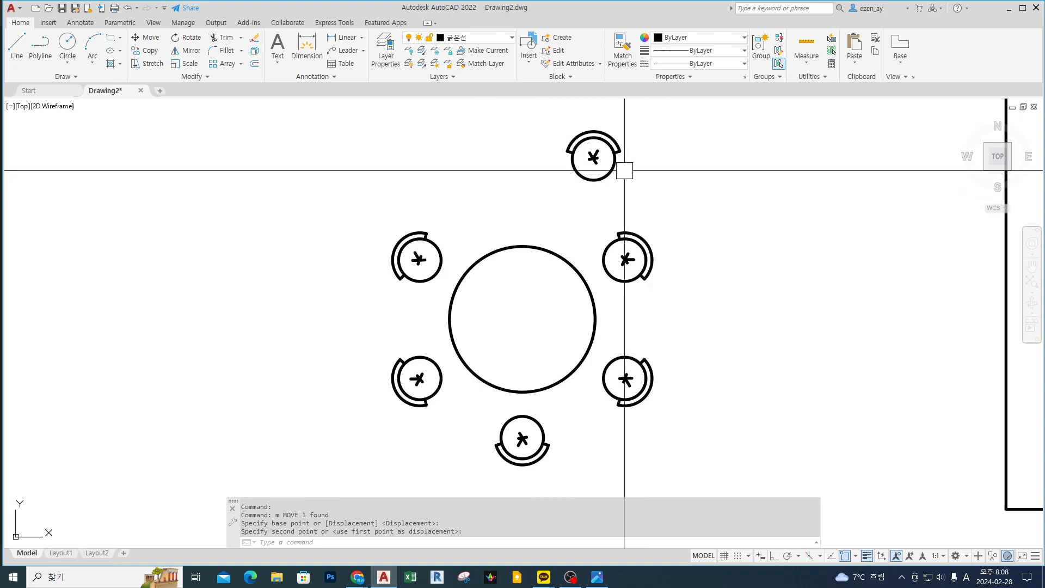
pyautogui.click(590, 131)
pyautogui.moveTo(650, 168); pyautogui.dragTo(620, 206, button='middle')
pyautogui.write('RO')
pyautogui.press('Return')
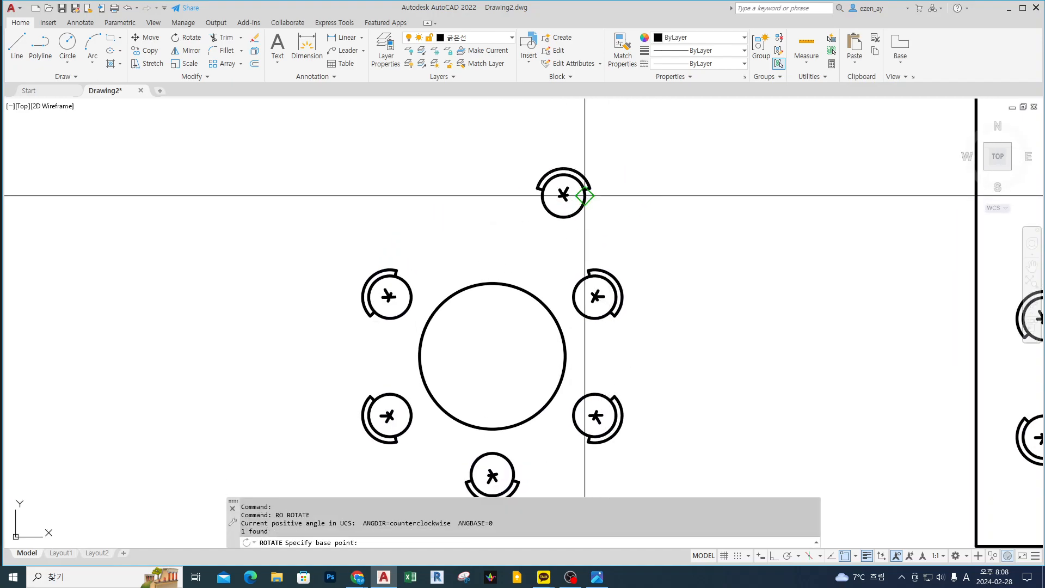
pyautogui.click(563, 193)
pyautogui.click(593, 134)
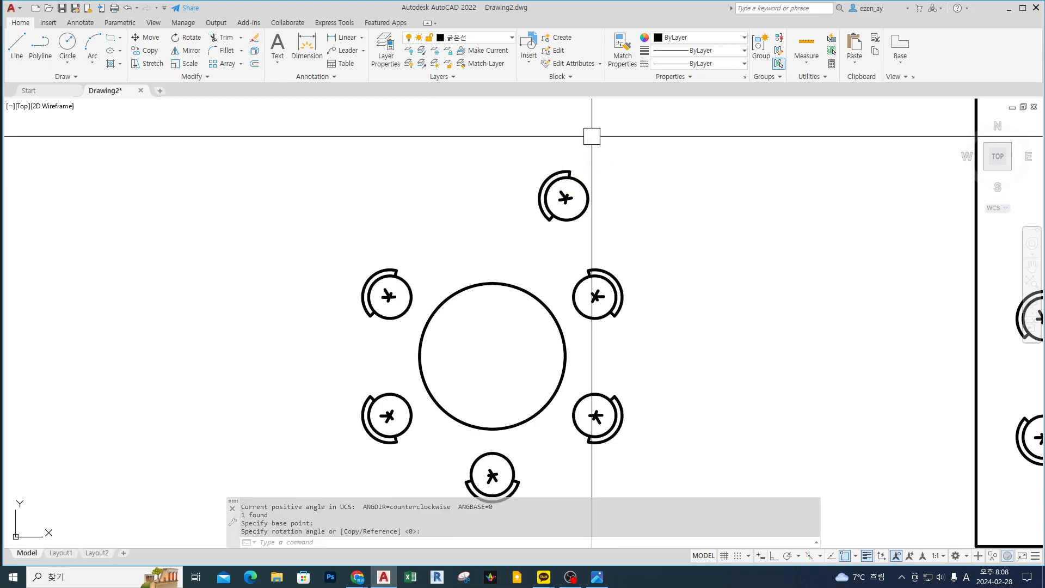
# - Reset the polar chair array to restore the displaced chair to its original place and orientation
pyautogui.scroll(2, 607, 160)
pyautogui.scroll(2, 607, 160)
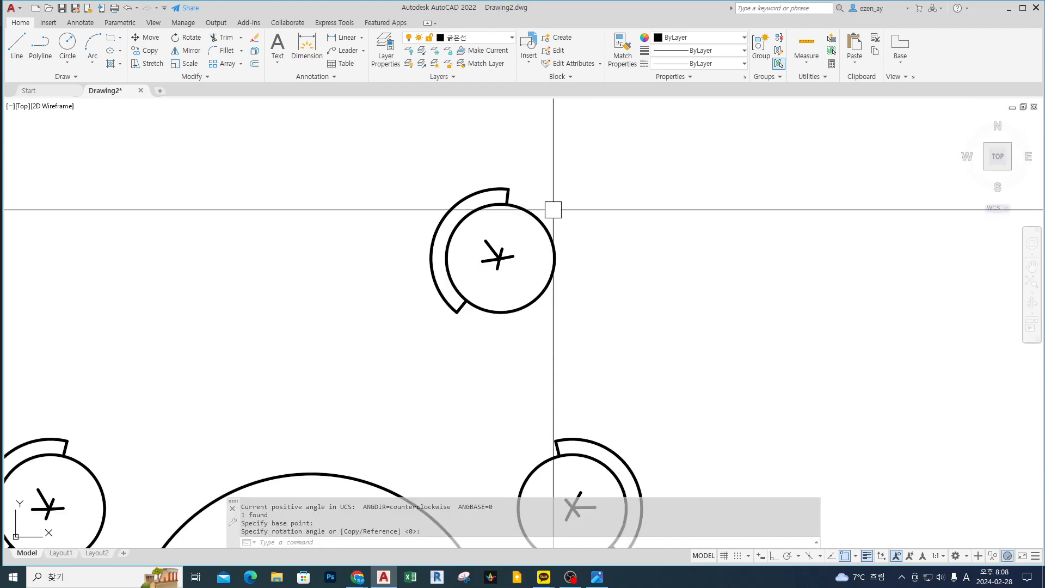
pyautogui.click(539, 224)
pyautogui.click(539, 224)
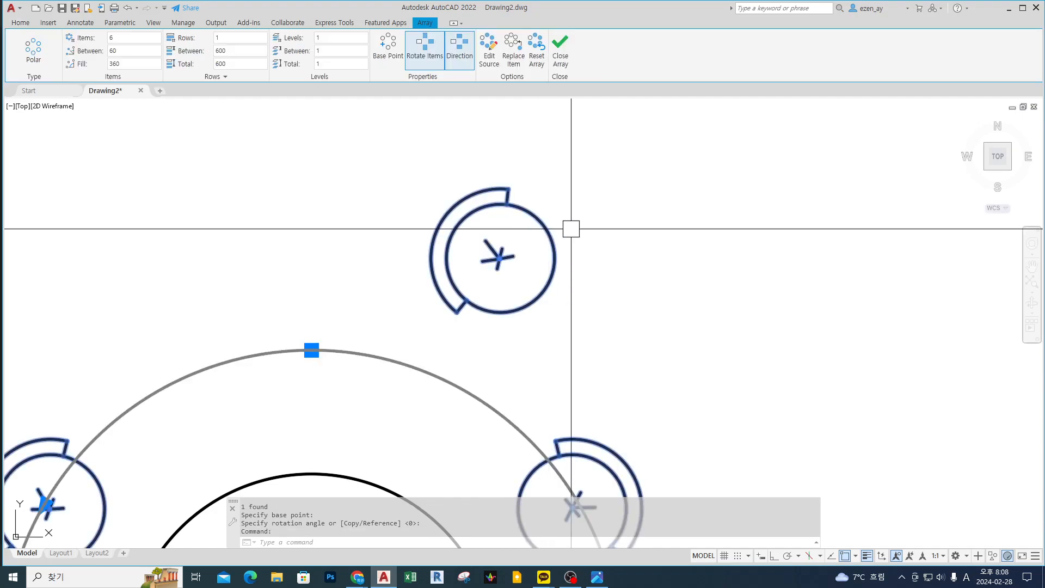
pyautogui.scroll(-2, 571, 228)
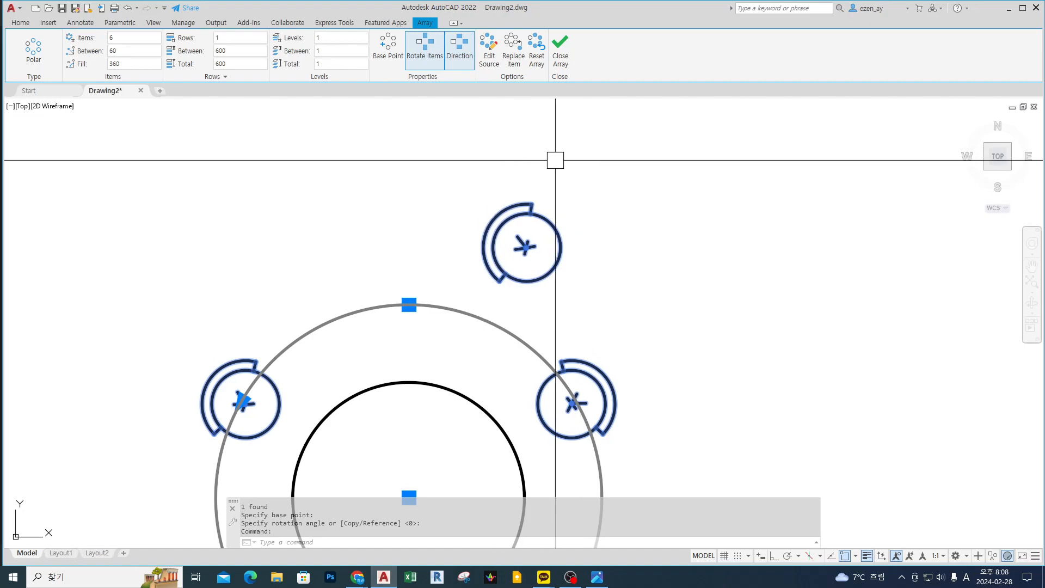
pyautogui.moveTo(213, 127)
pyautogui.mouseDown()
pyautogui.moveTo(197, 171)
pyautogui.moveTo(288, 144)
pyautogui.moveTo(272, 159)
pyautogui.mouseUp()
pyautogui.moveTo(294, 137)
pyautogui.mouseDown()
pyautogui.moveTo(297, 166)
pyautogui.moveTo(316, 152)
pyautogui.mouseUp()
pyautogui.moveTo(333, 122)
pyautogui.mouseDown()
pyautogui.moveTo(335, 160)
pyautogui.moveTo(453, 141)
pyautogui.mouseUp()
pyautogui.moveTo(412, 116); pyautogui.dragTo(419, 162)
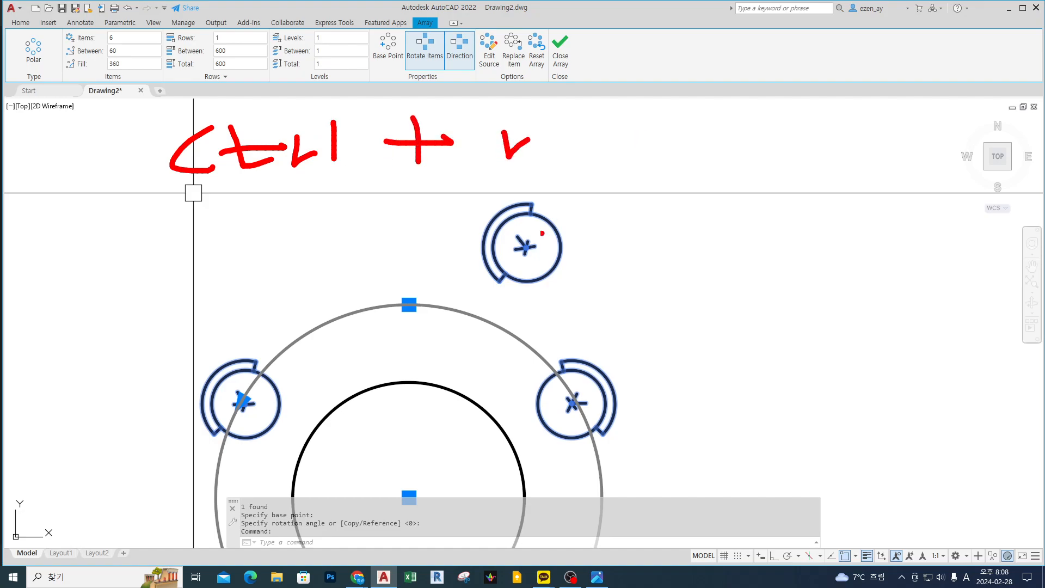
pyautogui.moveTo(561, 240); pyautogui.dragTo(657, 231)
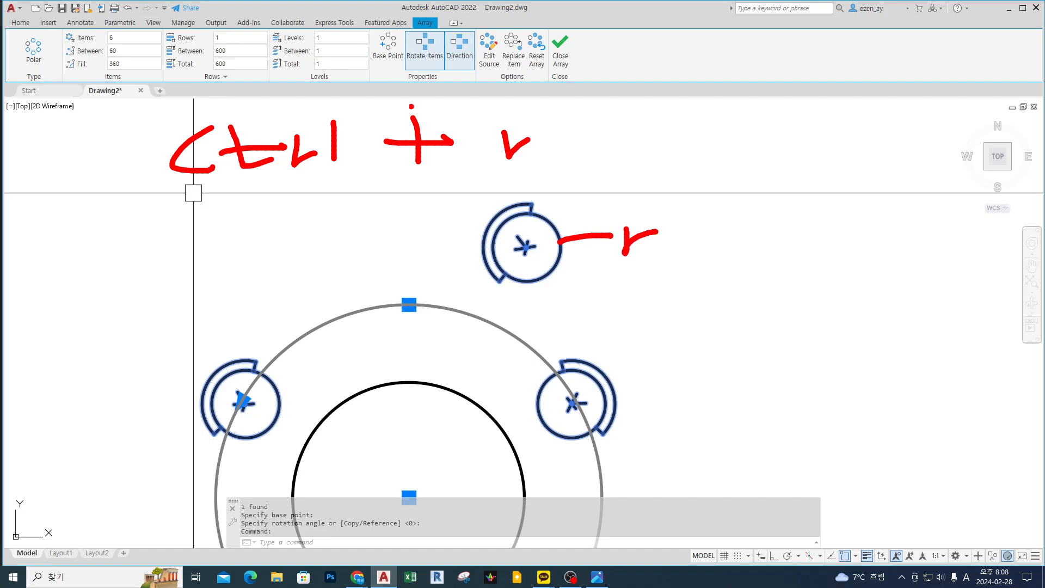
pyautogui.moveTo(115, 88); pyautogui.dragTo(513, 87)
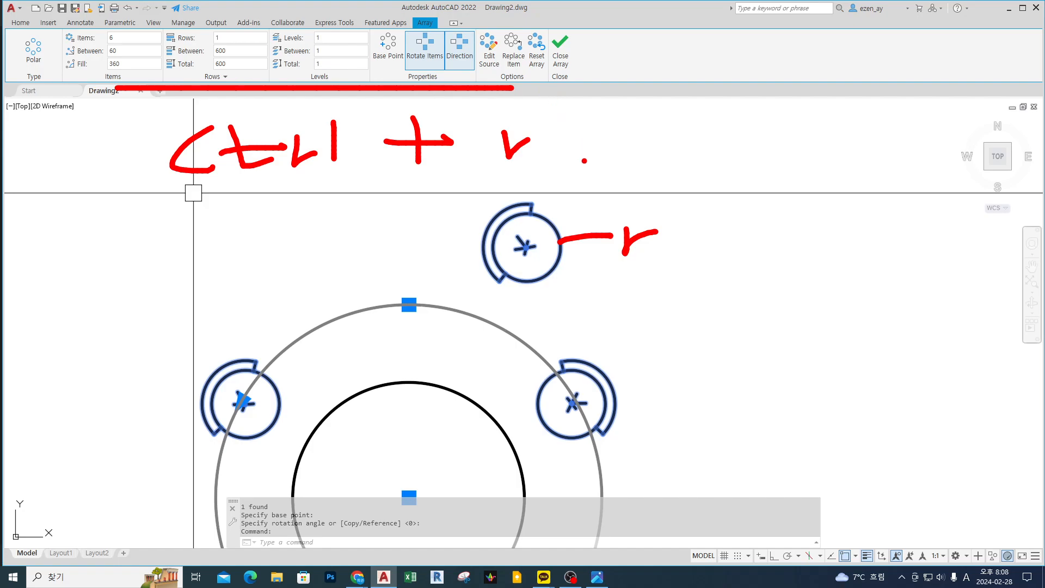
pyautogui.press('Escape')
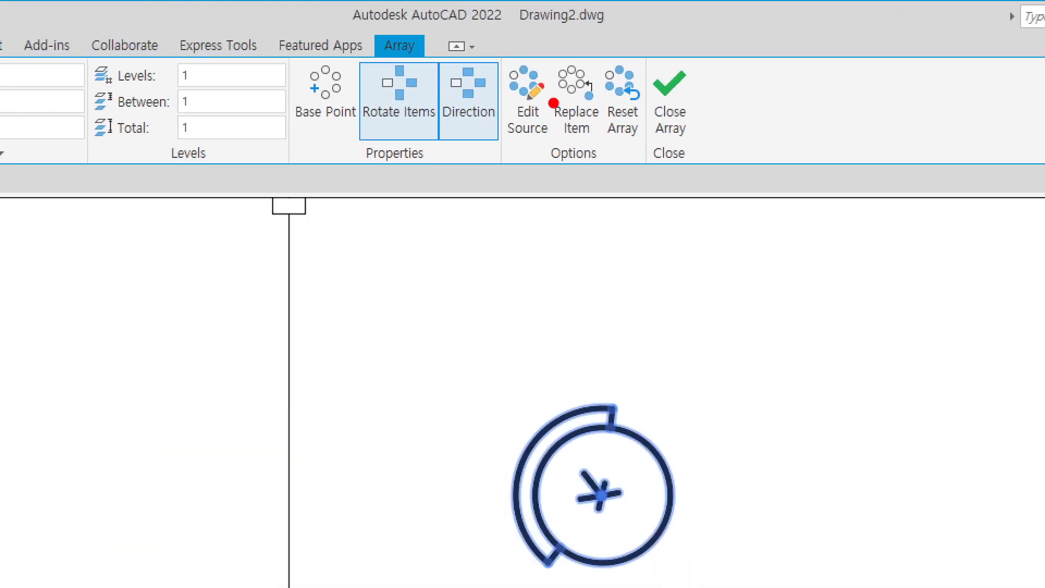
pyautogui.moveTo(584, 156); pyautogui.dragTo(655, 54)
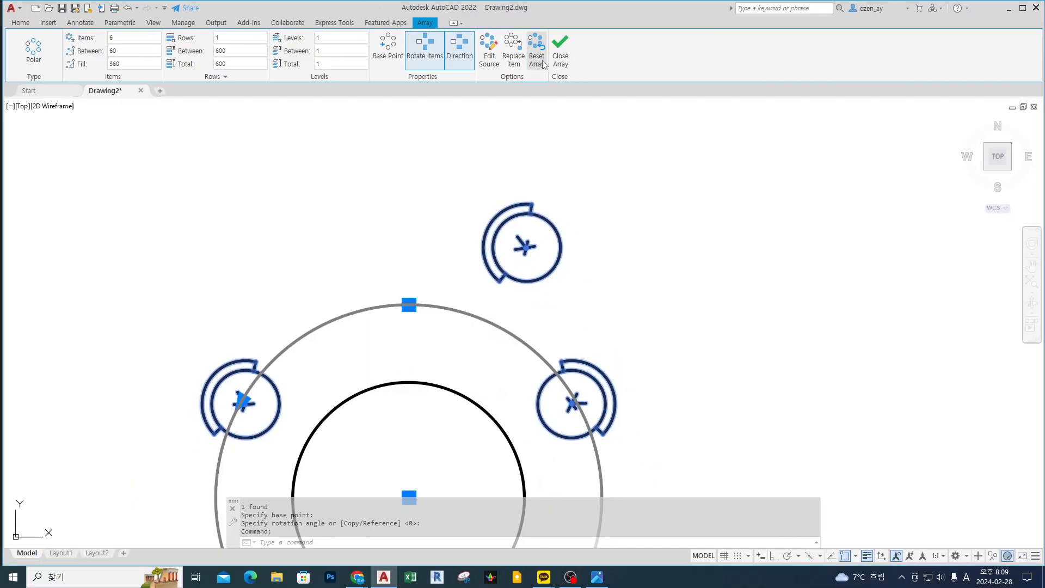
pyautogui.click(632, 119)
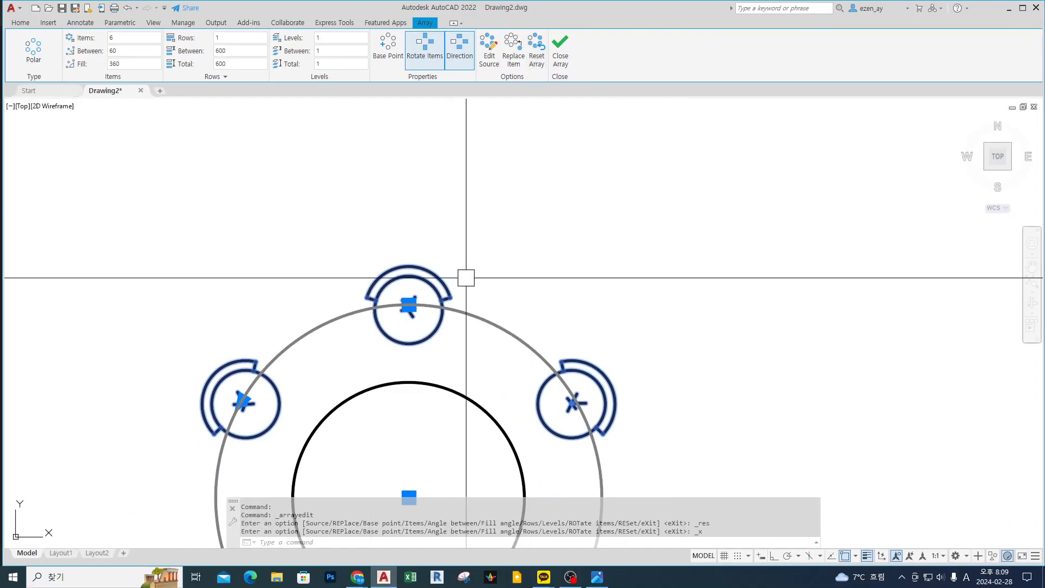
# - Move the array's top and upper-right chairs together up and to the right, leaving the other chairs in place
pyautogui.moveTo(452, 278); pyautogui.dragTo(465, 164, button='middle')
pyautogui.keyDown('ctrl'); pyautogui.click(602, 245); pyautogui.keyUp('ctrl')
pyautogui.keyDown('ctrl'); pyautogui.click(464, 177); pyautogui.keyUp('ctrl')
pyautogui.moveTo(595, 247); pyautogui.dragTo(556, 274, button='middle')
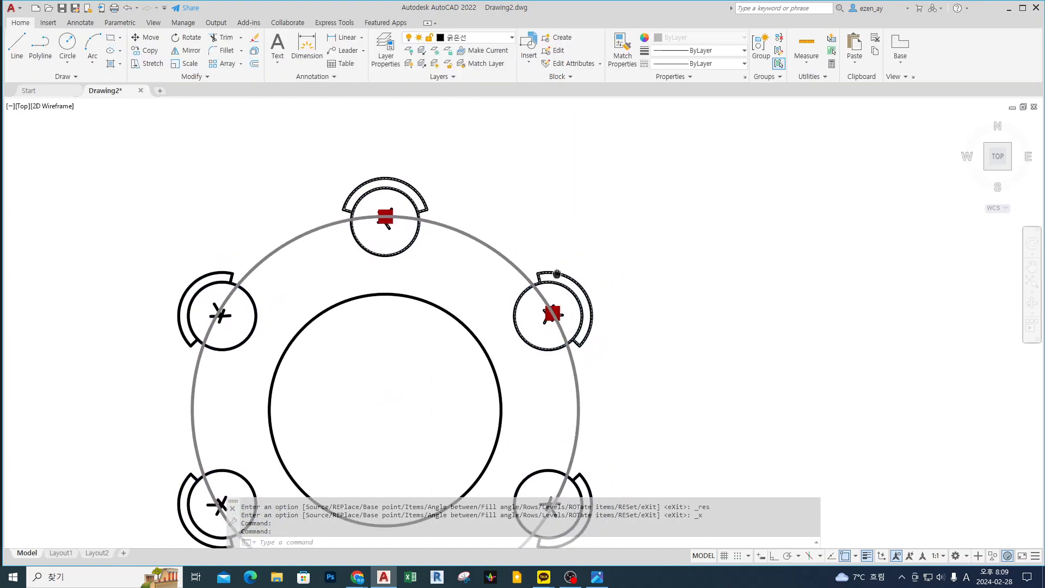
pyautogui.press('Escape')
pyautogui.write('m')
pyautogui.press('Return')
pyautogui.click(541, 203)
pyautogui.click(587, 150)
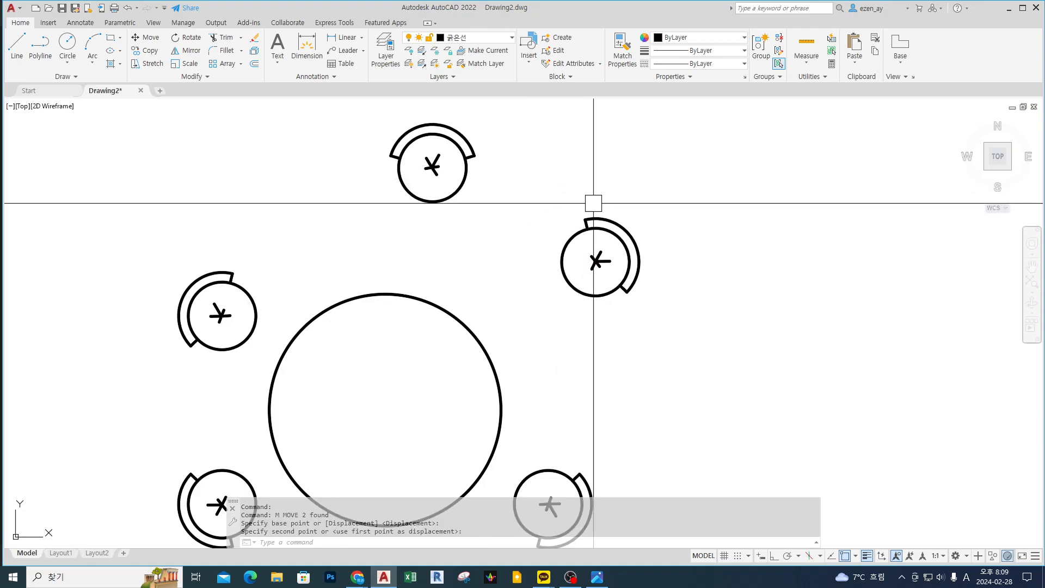
# - Reset the polar chair array to bring both displaced chairs back, and deselect it
pyautogui.scroll(-4, 593, 203)
pyautogui.click(590, 233)
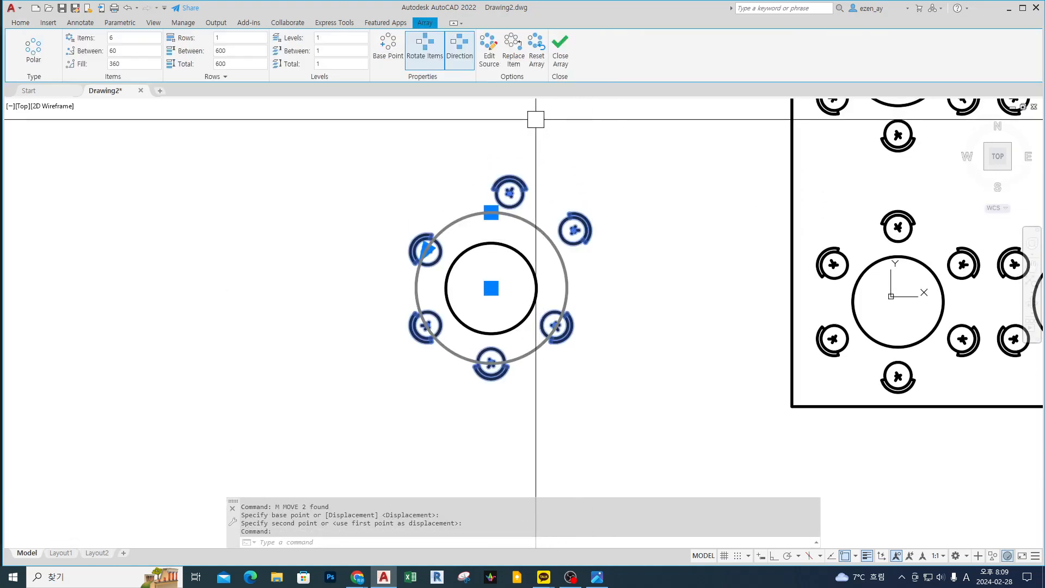
pyautogui.click(536, 52)
pyautogui.scroll(4, 531, 233)
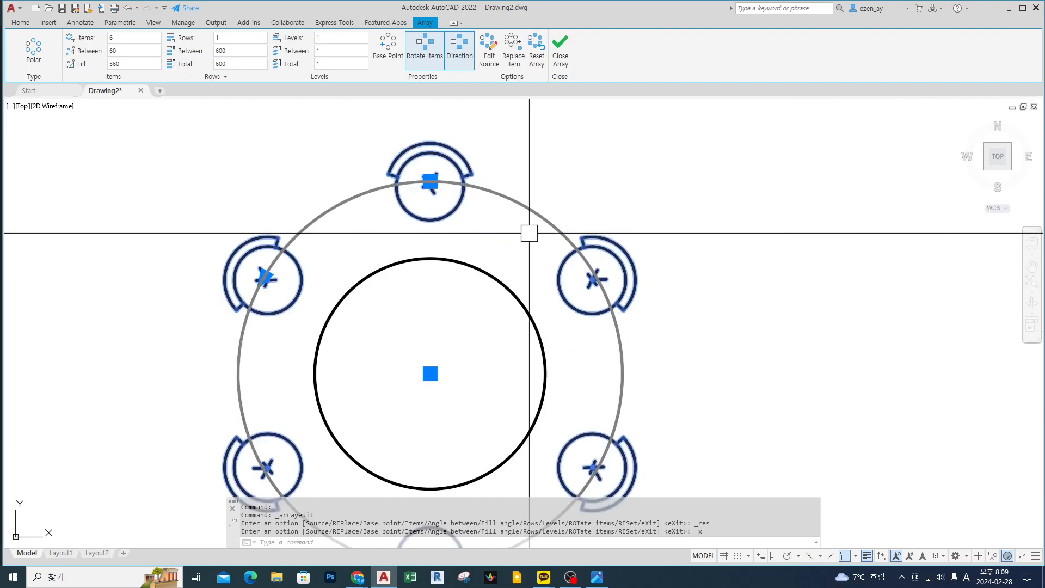
pyautogui.press('Escape')
pyautogui.press('Escape')
# - Draw a 400 by 400 square in the empty area to the upper right of the chair array
pyautogui.moveTo(519, 164)
pyautogui.mouseDown(button='middle')
pyautogui.moveTo(487, 205)
pyautogui.moveTo(501, 205)
pyautogui.mouseUp(button='middle')
pyautogui.write('rec')
pyautogui.press('Return')
pyautogui.click(528, 157)
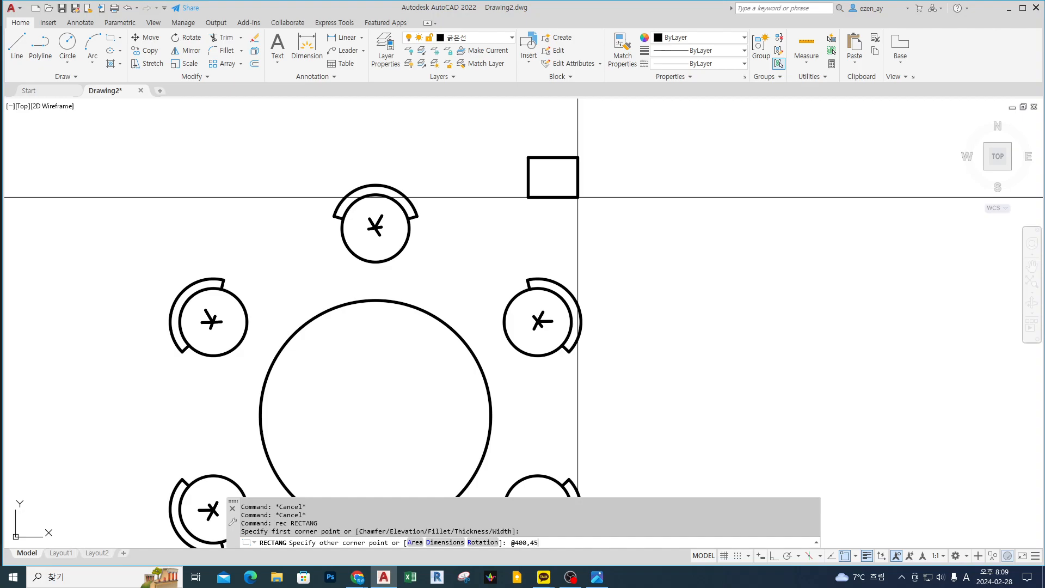
pyautogui.press('Return')
pyautogui.moveTo(577, 197); pyautogui.dragTo(567, 301, button='middle')
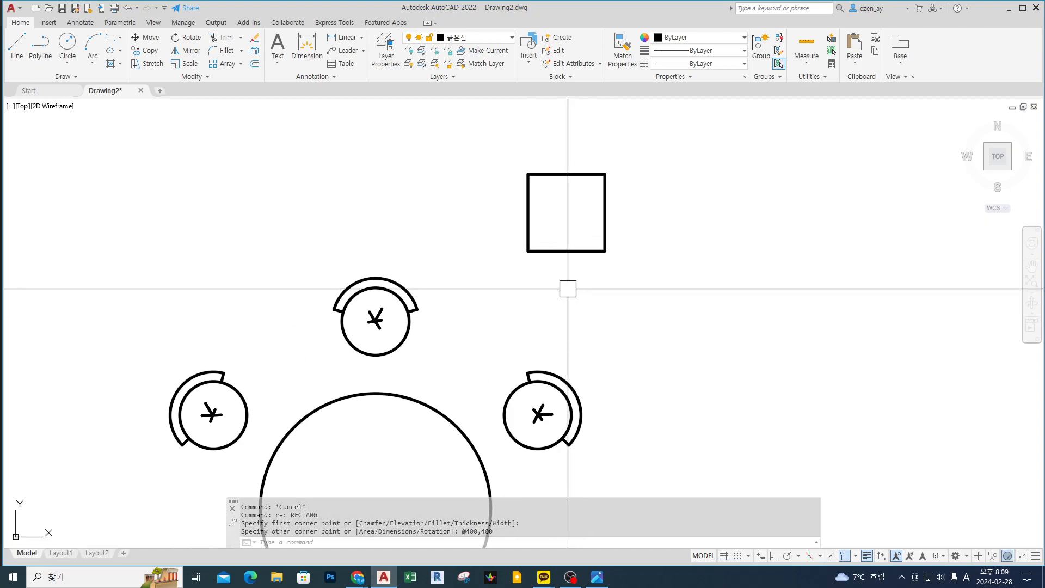
# - Explode the square into separate lines
pyautogui.write('x')
pyautogui.press('space')
pyautogui.click(612, 186)
pyautogui.click(537, 234)
pyautogui.press('space')
# - Offset the square's top edge 50 downward to form the backrest line
pyautogui.moveTo(567, 216); pyautogui.dragTo(569, 220, button='middle')
pyautogui.write('o 50')
pyautogui.press('space')
pyautogui.click(560, 179)
pyautogui.click(550, 201)
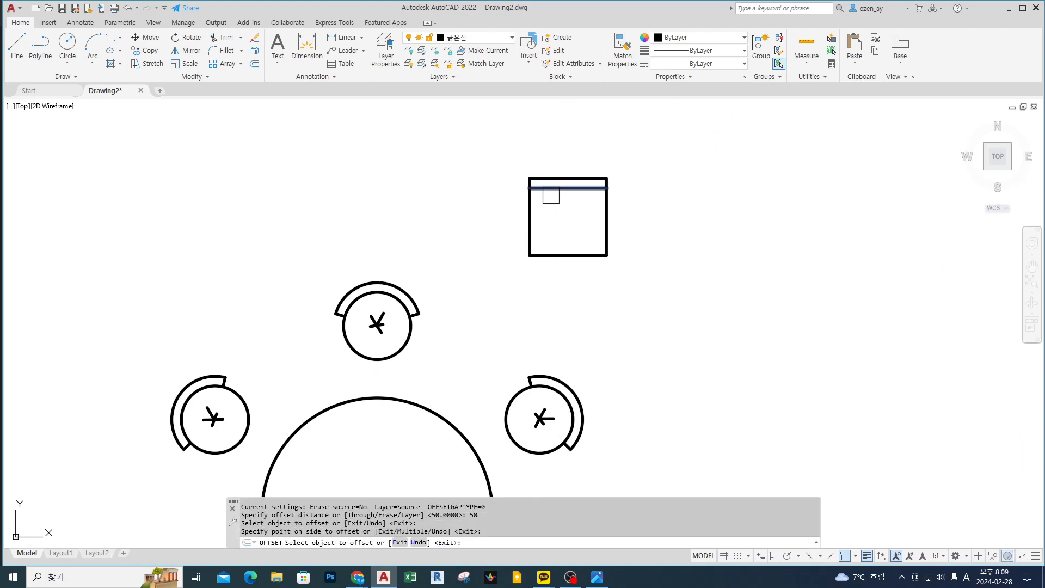
pyautogui.press('Escape')
pyautogui.scroll(5, 548, 210)
pyautogui.write('s')
pyautogui.click(476, 269)
pyautogui.press('Escape')
pyautogui.press('Escape')
# - Stretch the upper-left end of the square, including the backrest line's end, horizontally inward with Ortho on
pyautogui.moveTo(462, 202); pyautogui.dragTo(458, 264, button='middle')
pyautogui.write('s')
pyautogui.click(469, 157)
pyautogui.click(404, 199)
pyautogui.click(501, 130)
pyautogui.click(483, 157)
pyautogui.press('space')
pyautogui.click(341, 240)
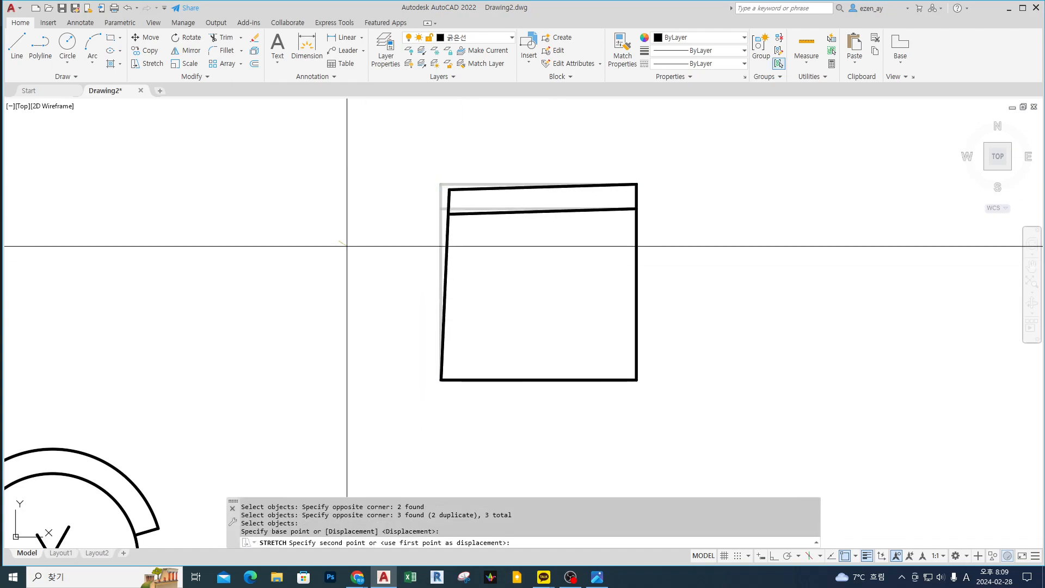
pyautogui.press('F8')
pyautogui.click(368, 254)
# - Stretch the upper-right end of the square, including the backrest line's end, 30 inward to taper the seat
pyautogui.press('space')
pyautogui.click(688, 154)
pyautogui.click(550, 262)
pyautogui.press('space')
pyautogui.click(583, 267)
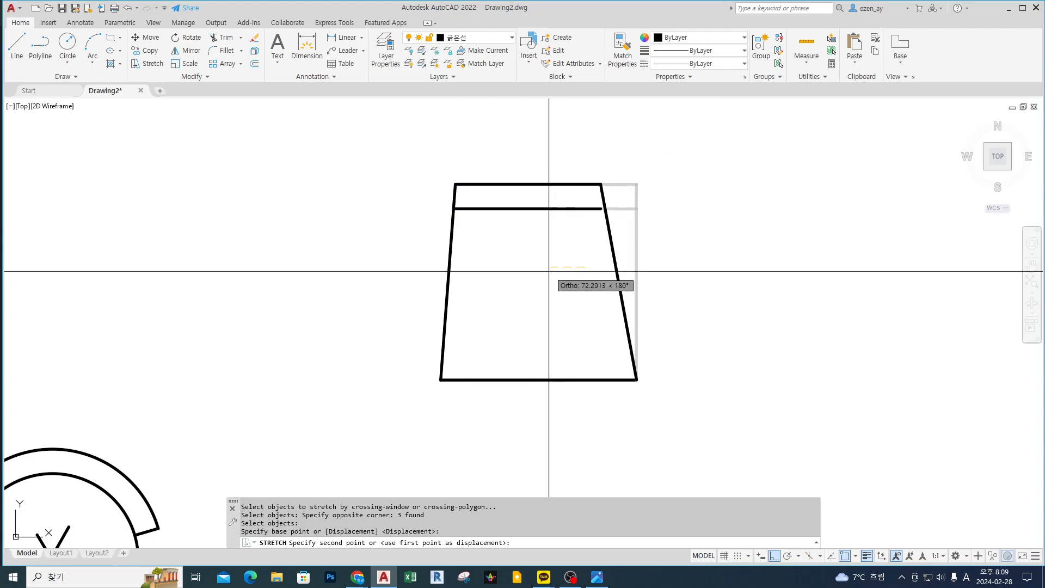
pyautogui.write('30')
pyautogui.press('Return')
pyautogui.press('Escape')
pyautogui.press('Escape')
pyautogui.scroll(-5, 549, 270)
pyautogui.moveTo(555, 279); pyautogui.dragTo(571, 231, button='middle')
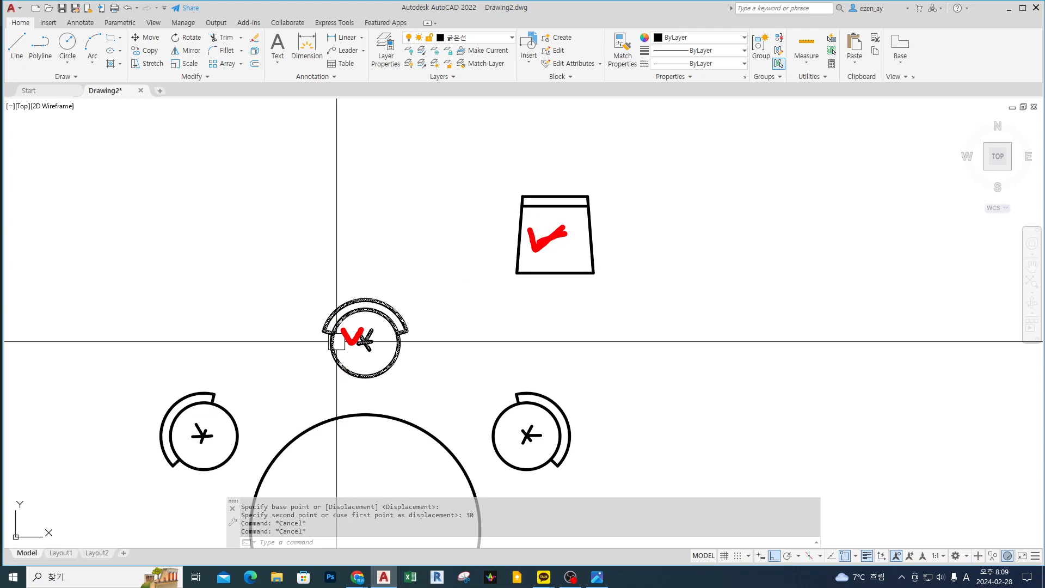
pyautogui.moveTo(547, 239); pyautogui.dragTo(389, 347)
pyautogui.moveTo(381, 342); pyautogui.dragTo(378, 356)
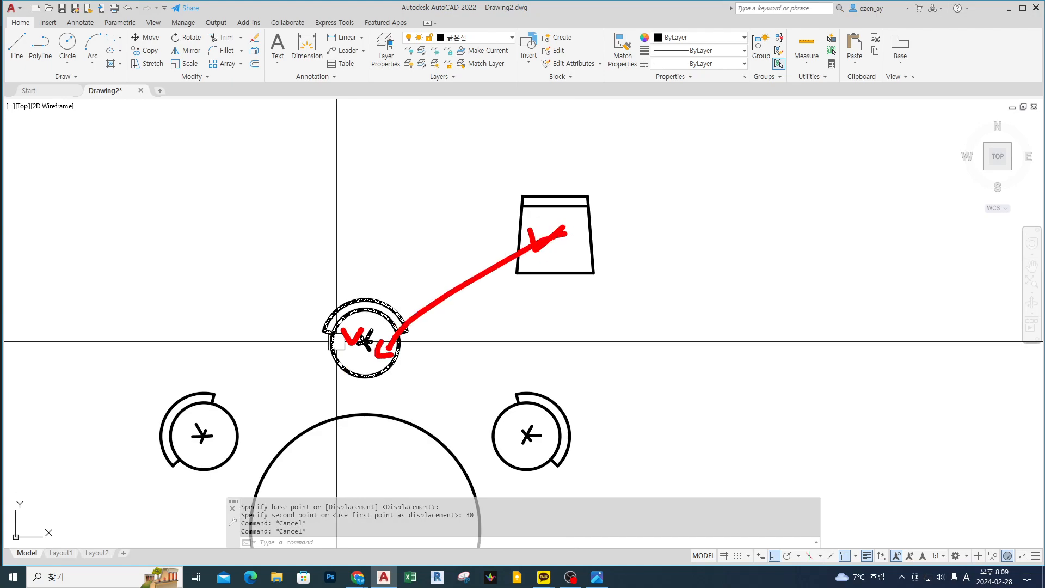
# - Start replacing items in the polar chair array, choosing the tapered chair's lines as replacement objects and its centre as base point
pyautogui.click(401, 316)
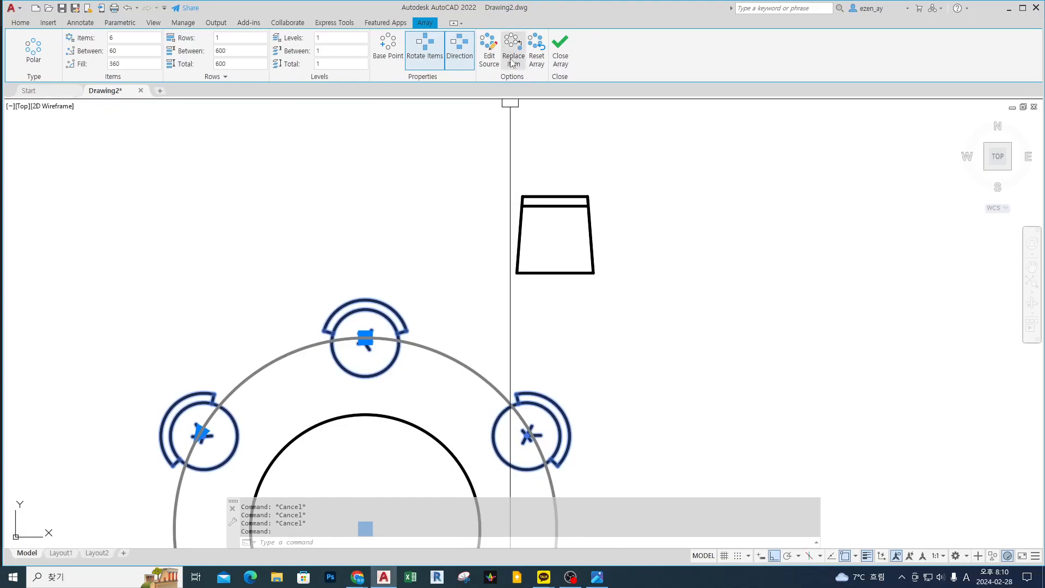
pyautogui.click(547, 92)
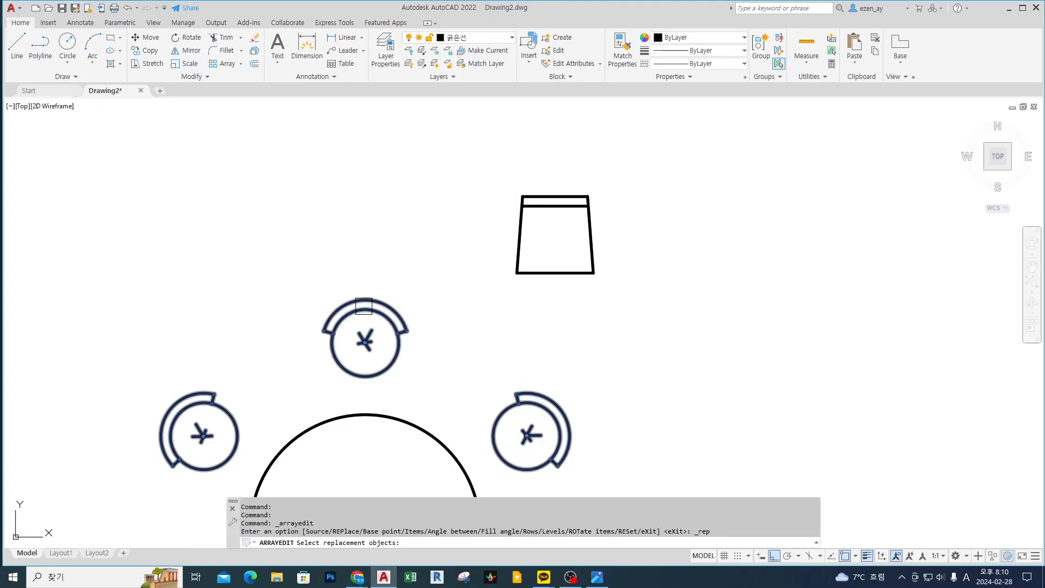
pyautogui.click(368, 303)
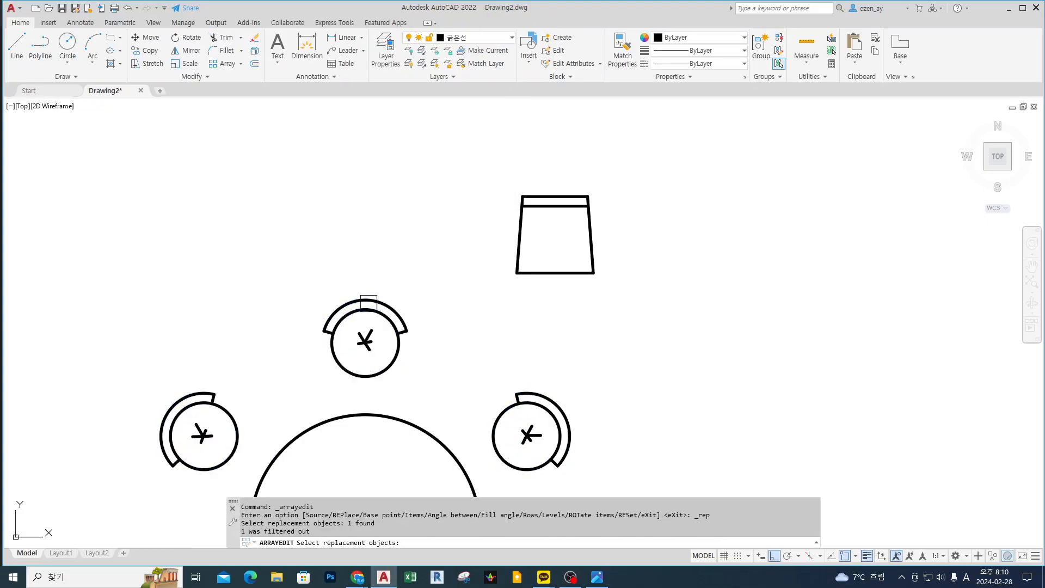
pyautogui.moveTo(368, 303); pyautogui.dragTo(388, 204, button='middle')
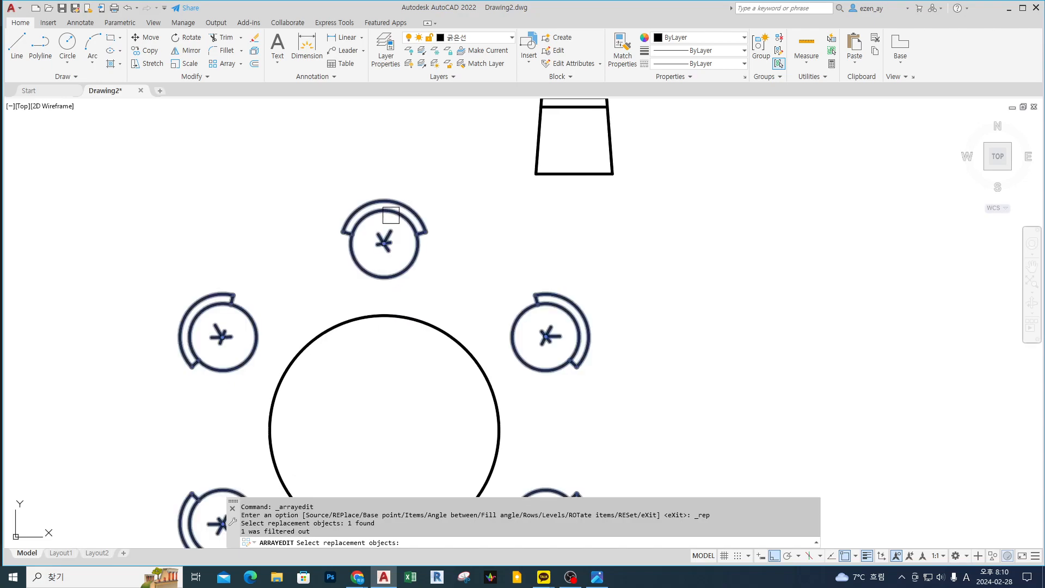
pyautogui.click(317, 174)
pyautogui.click(438, 296)
pyautogui.moveTo(516, 173); pyautogui.dragTo(491, 281, button='middle')
pyautogui.click(476, 171)
pyautogui.click(611, 345)
pyautogui.press('Return')
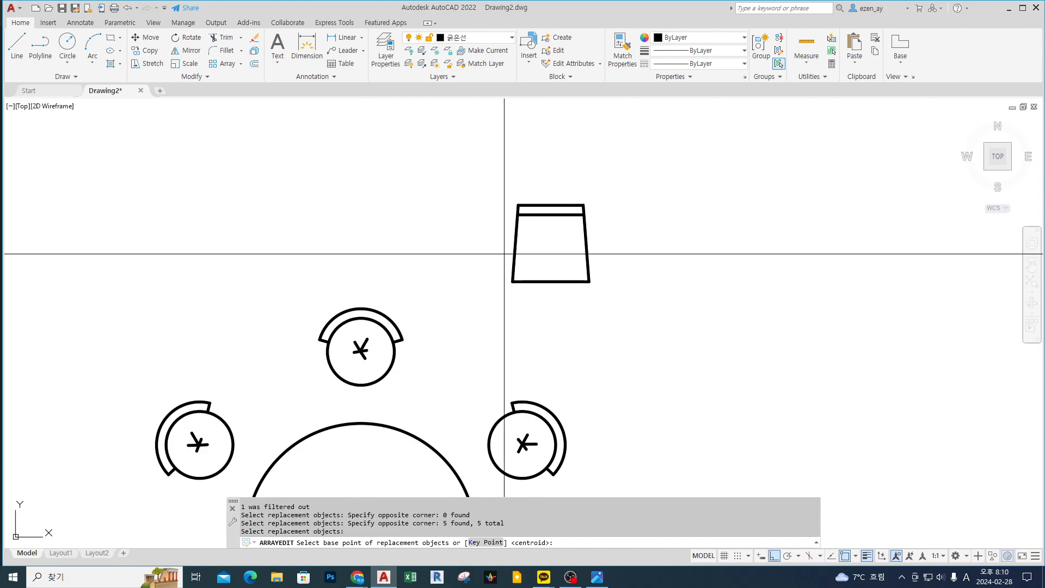
pyautogui.click(549, 244)
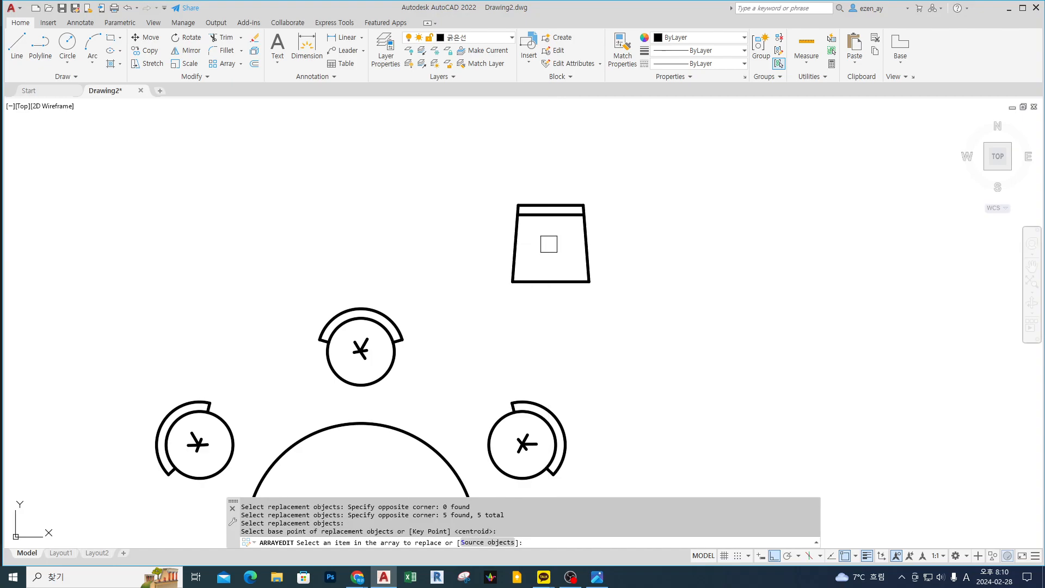
# - Replace the top, lower-left and lower-right round chairs of the array with the tapered chair and finish the array edit
pyautogui.moveTo(411, 338); pyautogui.dragTo(445, 224, button='middle')
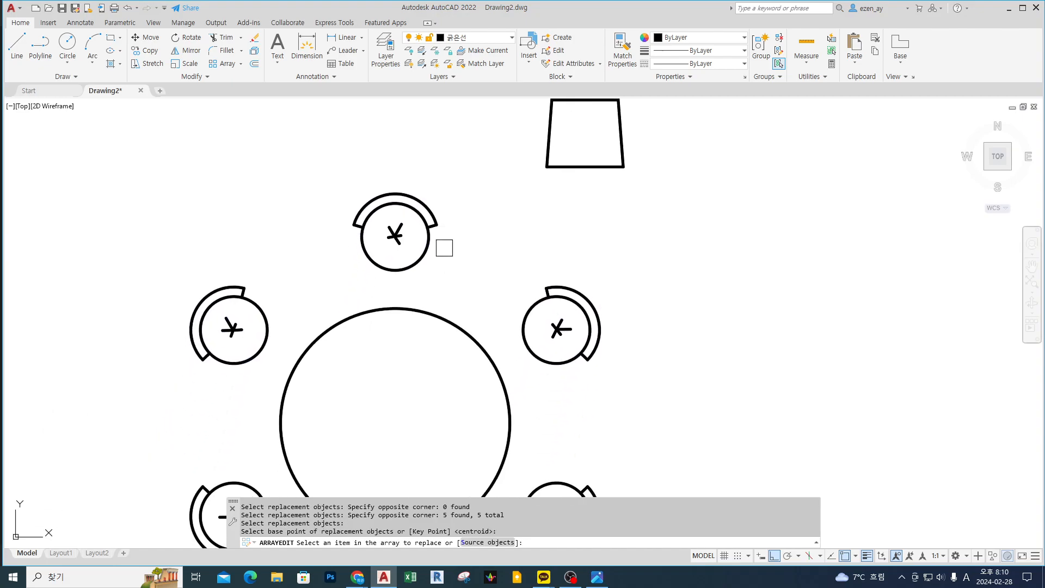
pyautogui.scroll(-4, 413, 300)
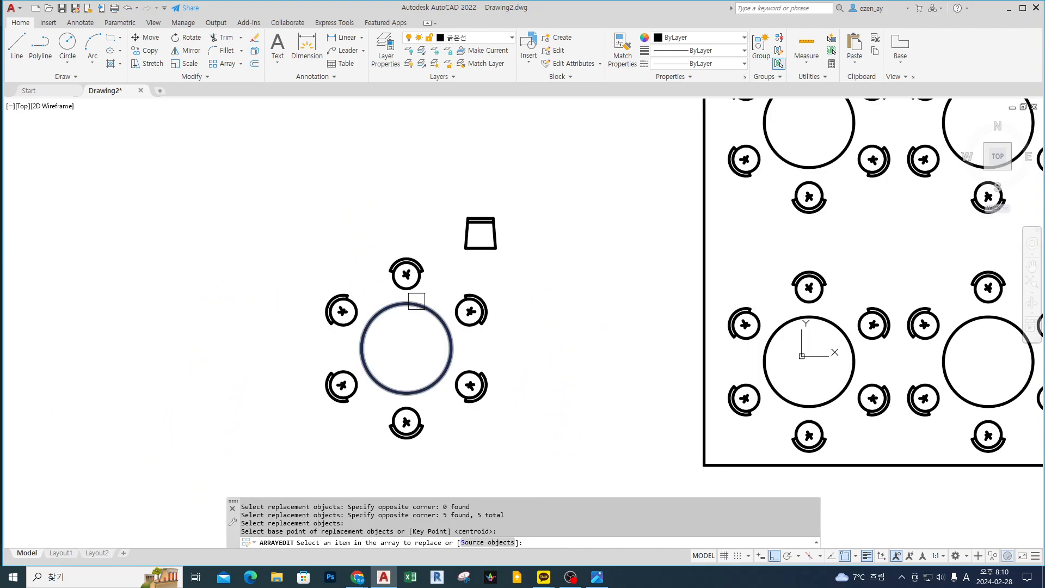
pyautogui.click(407, 272)
pyautogui.click(339, 404)
pyautogui.click(447, 405)
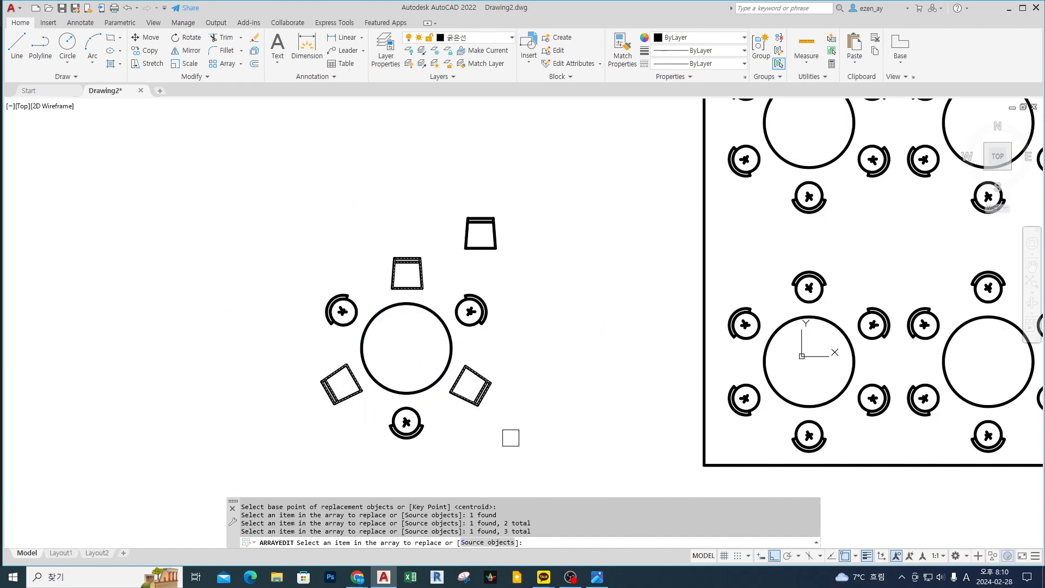
pyautogui.press('Return')
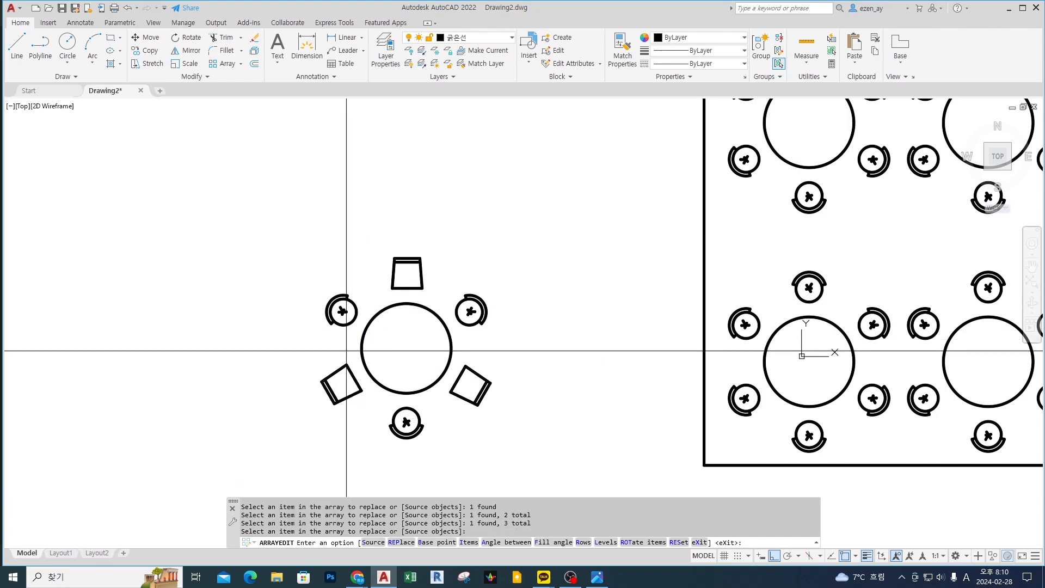
pyautogui.press('Return')
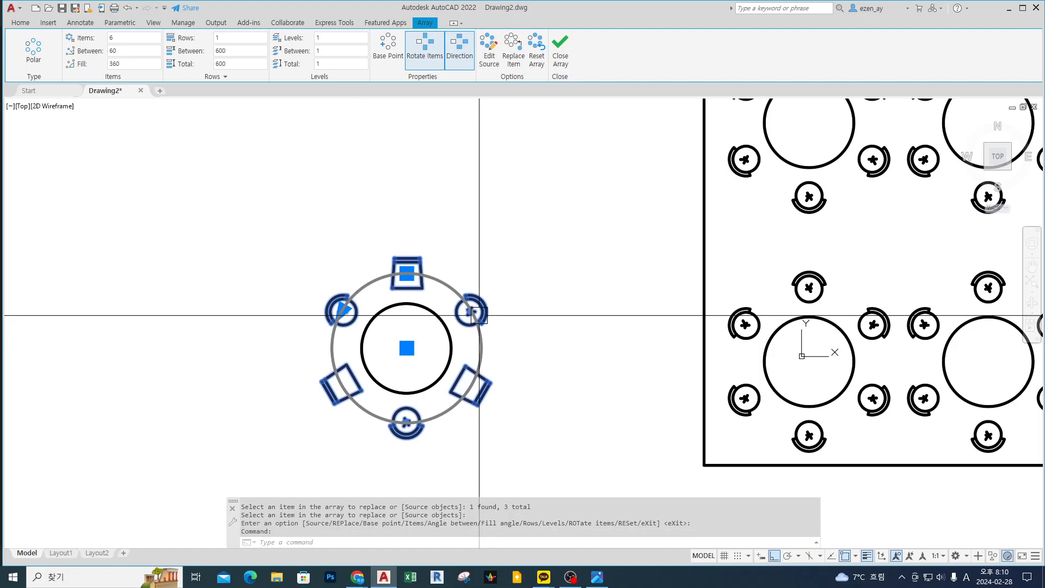
pyautogui.press('Escape')
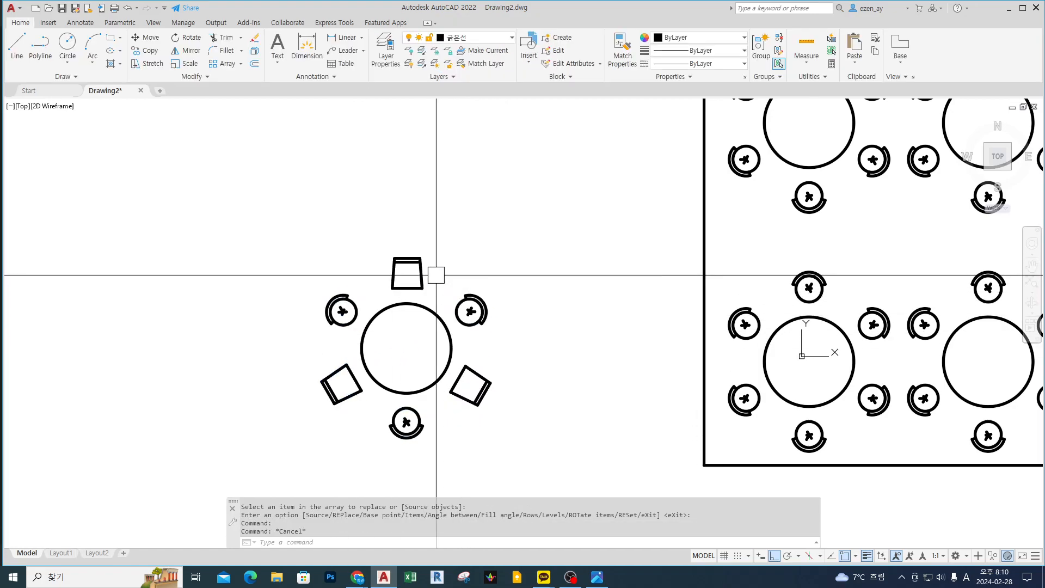
pyautogui.scroll(3, 436, 275)
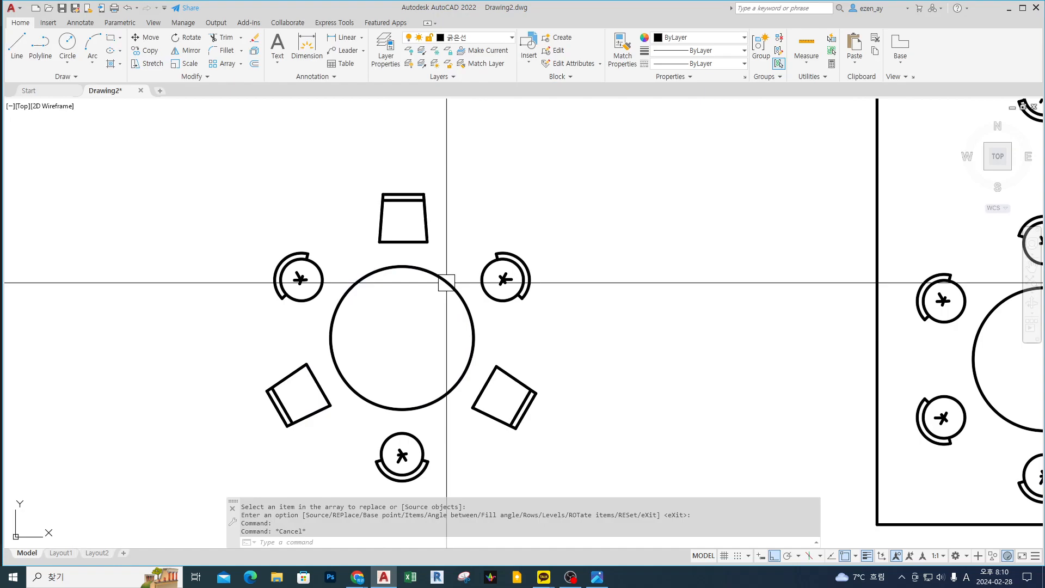
pyautogui.moveTo(446, 283); pyautogui.dragTo(450, 255, button='middle')
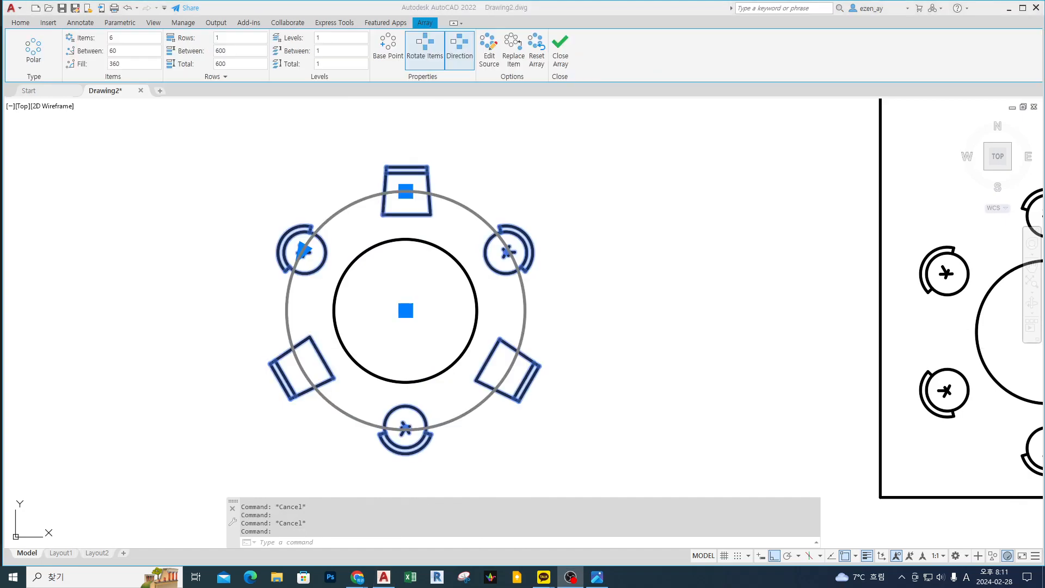
pyautogui.click(626, 204)
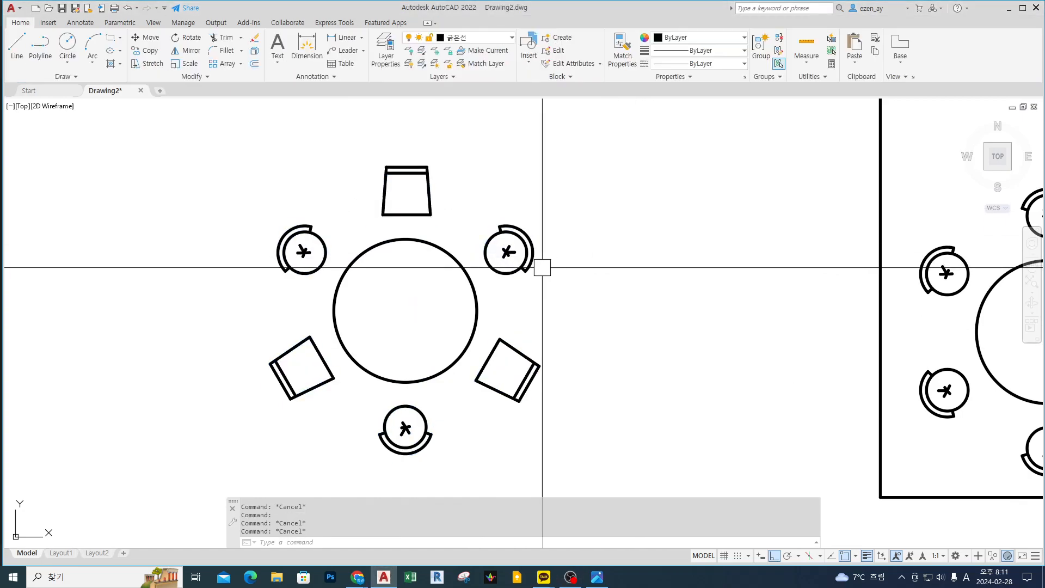
pyautogui.scroll(2, 533, 256)
pyautogui.moveTo(544, 310)
pyautogui.mouseDown()
pyautogui.moveTo(420, 296)
pyautogui.moveTo(560, 231)
pyautogui.moveTo(544, 300)
pyautogui.mouseUp()
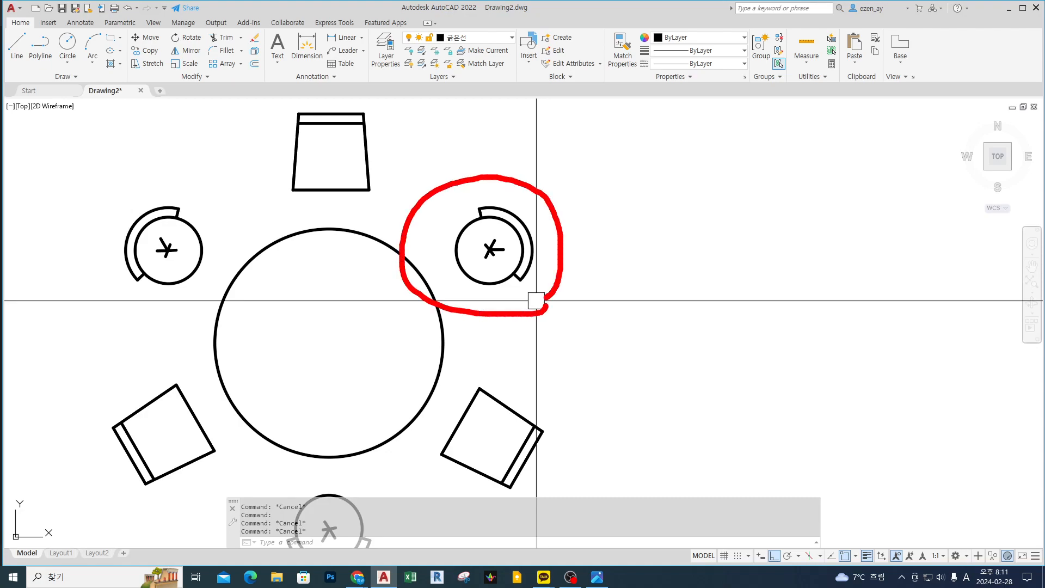
pyautogui.press('Escape')
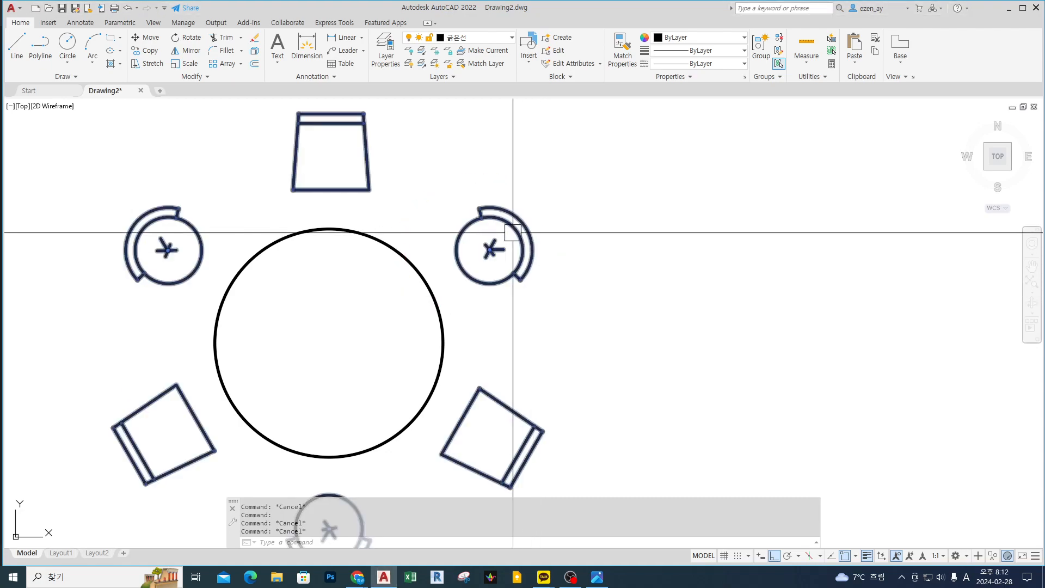
# - Open the array's source objects for editing from the upper-right round chair
pyautogui.click(512, 233)
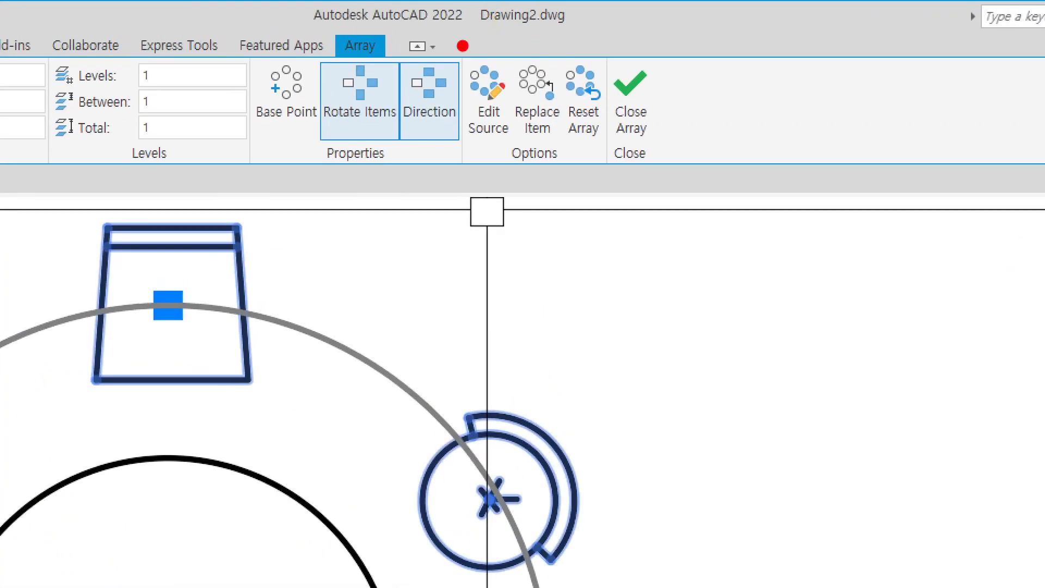
pyautogui.moveTo(472, 20); pyautogui.dragTo(508, 82)
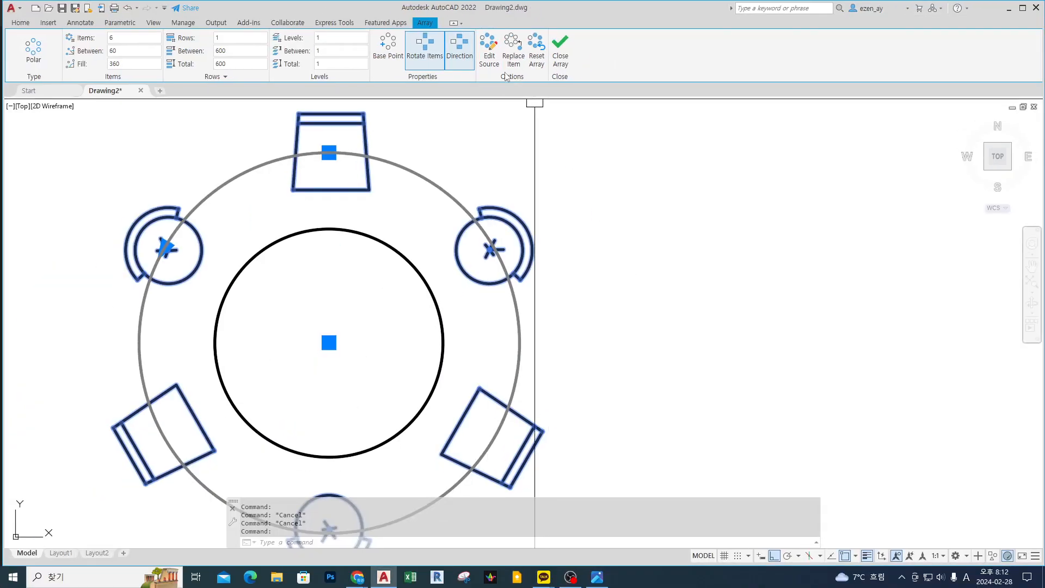
pyautogui.click(488, 103)
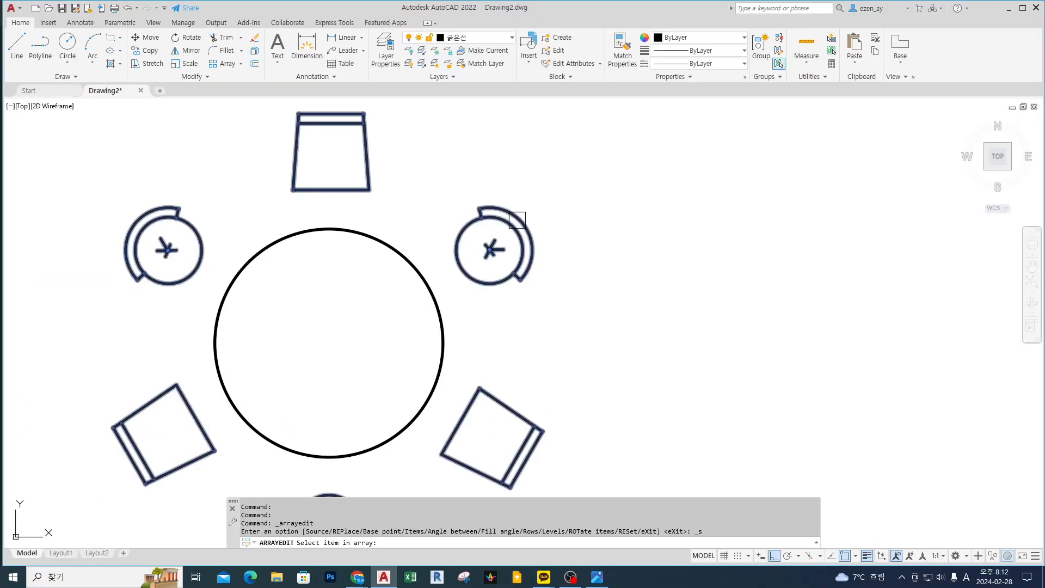
pyautogui.click(517, 219)
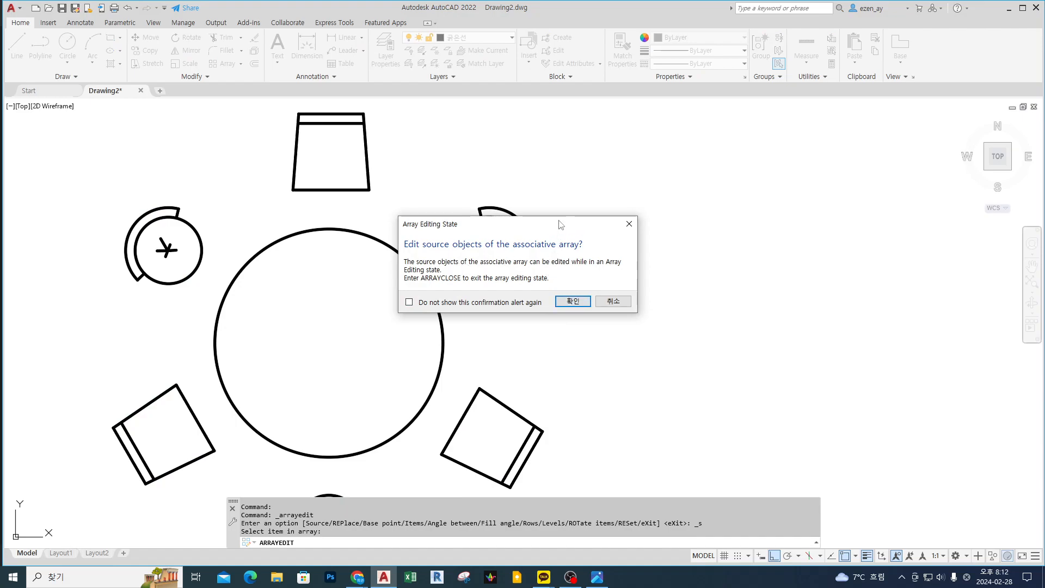
pyautogui.click(573, 301)
pyautogui.scroll(5, 484, 235)
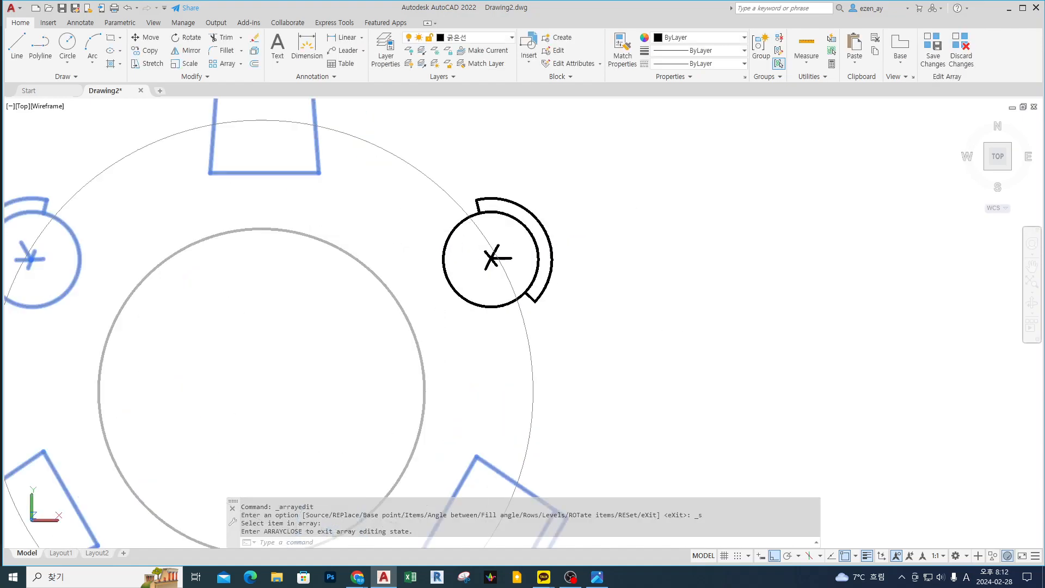
# - Stretch the midpoint of the upper-right chair's outer backrest arc horizontally outward with Ortho on
pyautogui.click(552, 212)
pyautogui.click(563, 226)
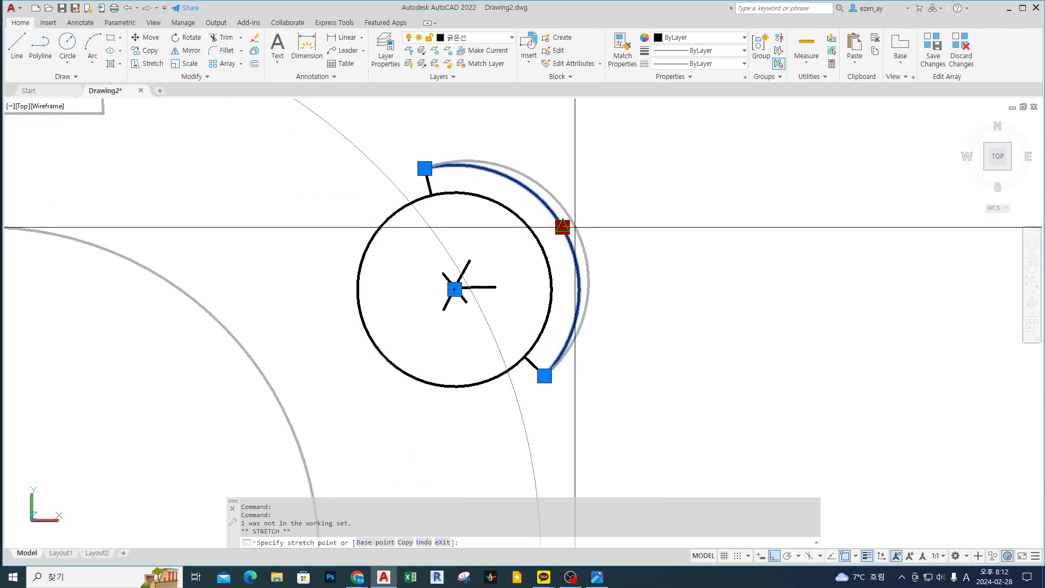
pyautogui.scroll(-4, 609, 217)
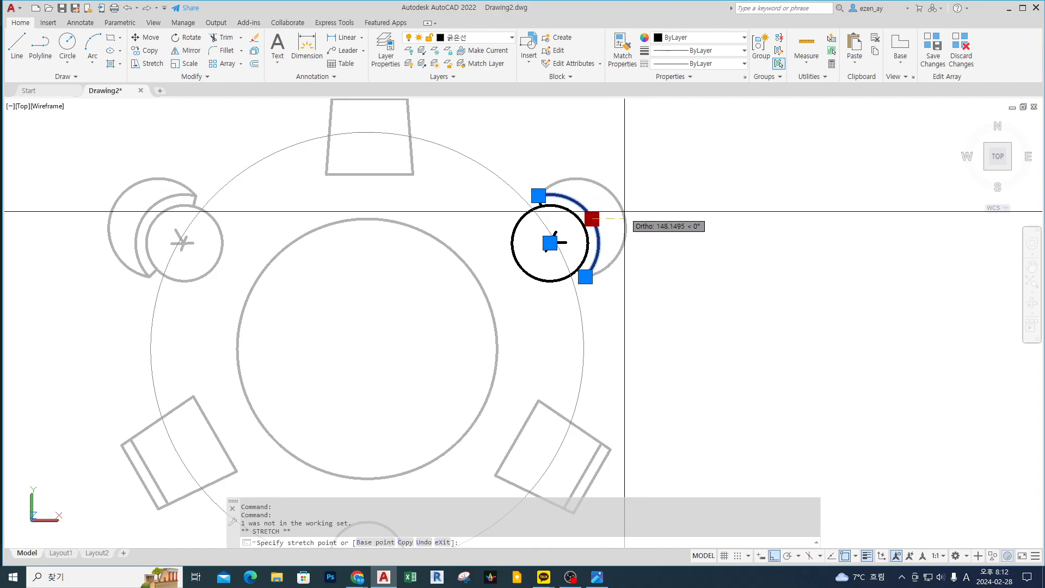
pyautogui.click(611, 218)
pyautogui.press('Escape')
pyautogui.press('Escape')
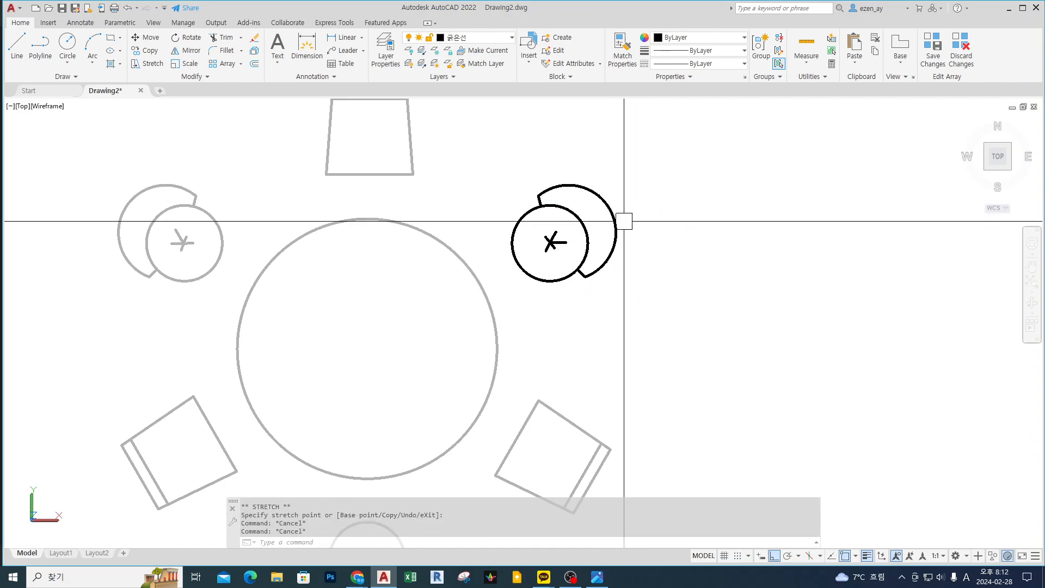
# - Stretch the outer backrest arc's midpoint back inward to make the backrest thinner
pyautogui.click(601, 207)
pyautogui.scroll(2, 602, 208)
pyautogui.click(611, 210)
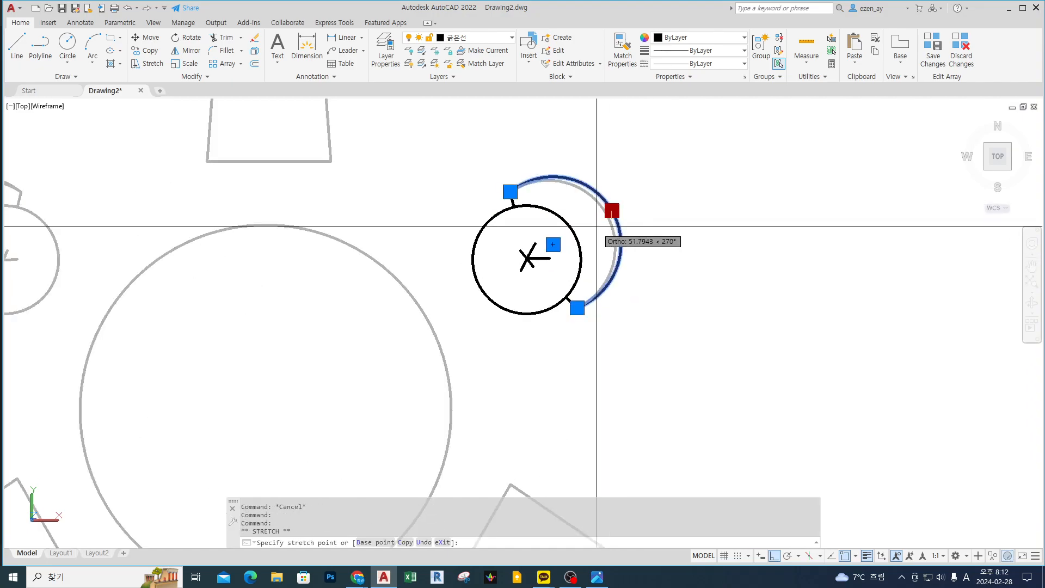
pyautogui.scroll(-3, 611, 235)
pyautogui.press('Escape')
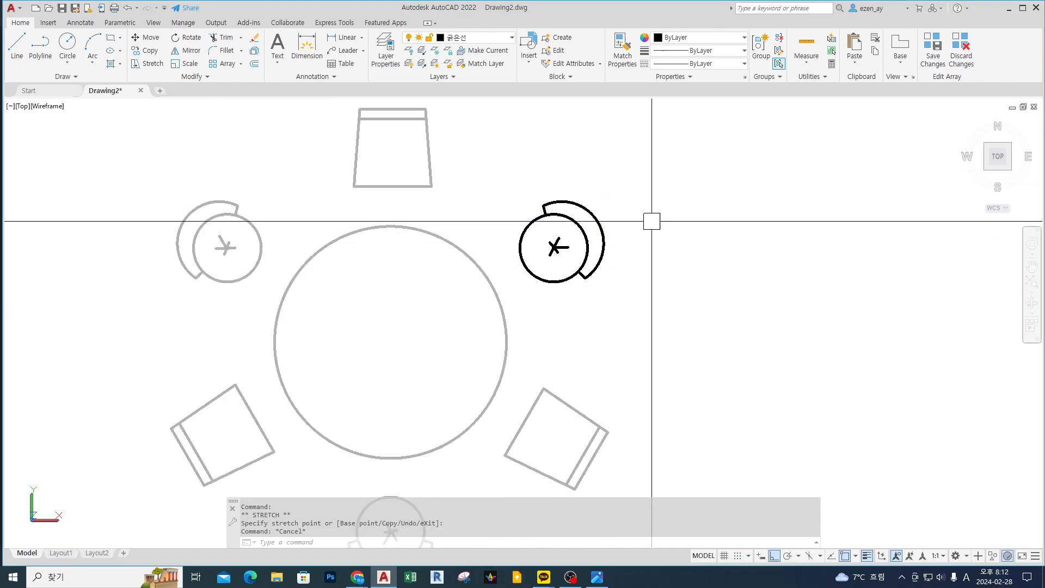
# - Stretch the outer backrest arc's midpoint outward for a thick backrest and save the changes to the array
pyautogui.click(600, 223)
pyautogui.click(598, 223)
pyautogui.press('Escape')
pyautogui.press('Escape')
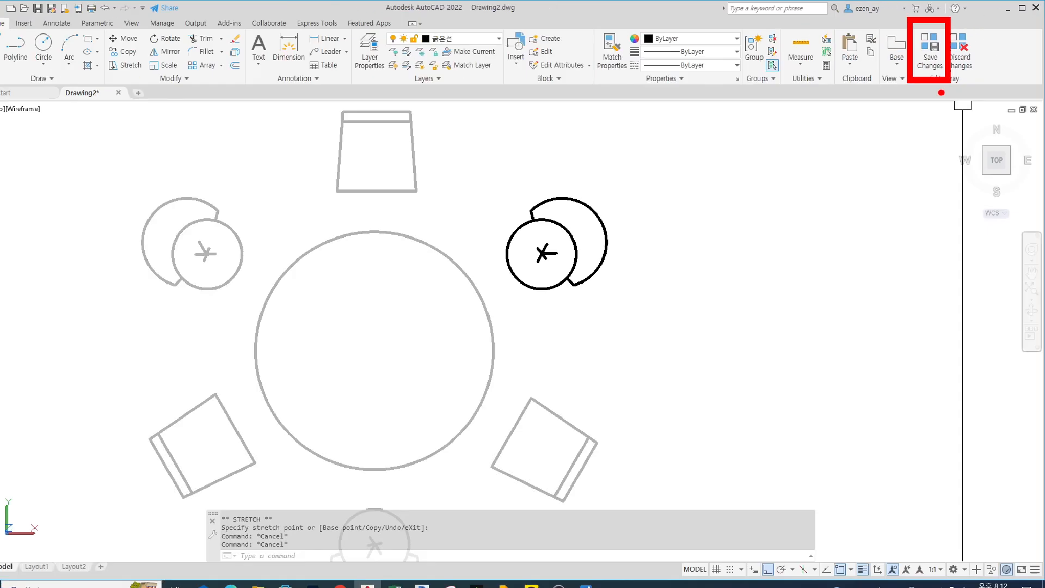
pyautogui.click(930, 52)
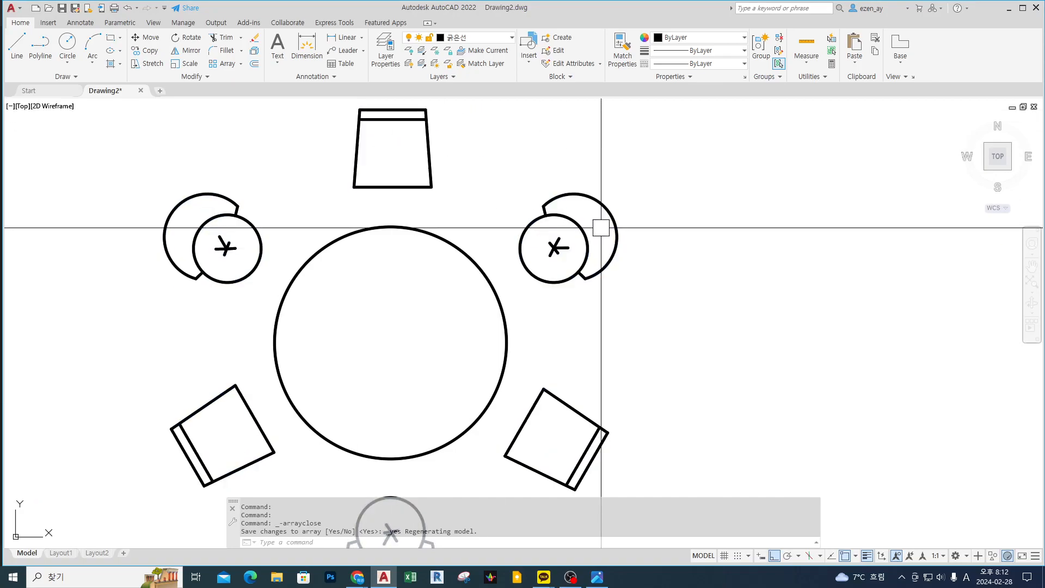
pyautogui.scroll(-2, 602, 227)
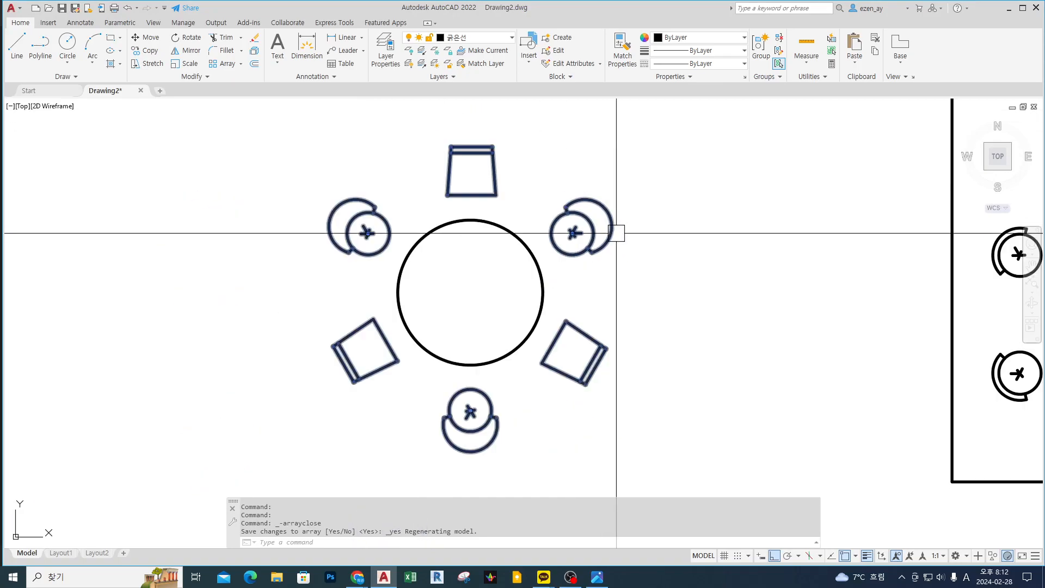
pyautogui.click(622, 242)
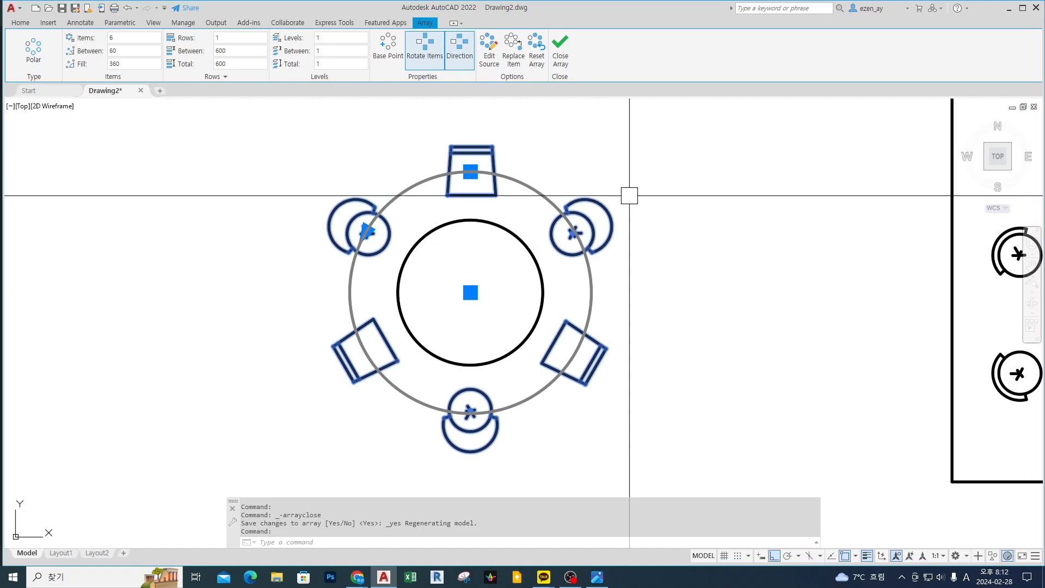
pyautogui.press('Escape')
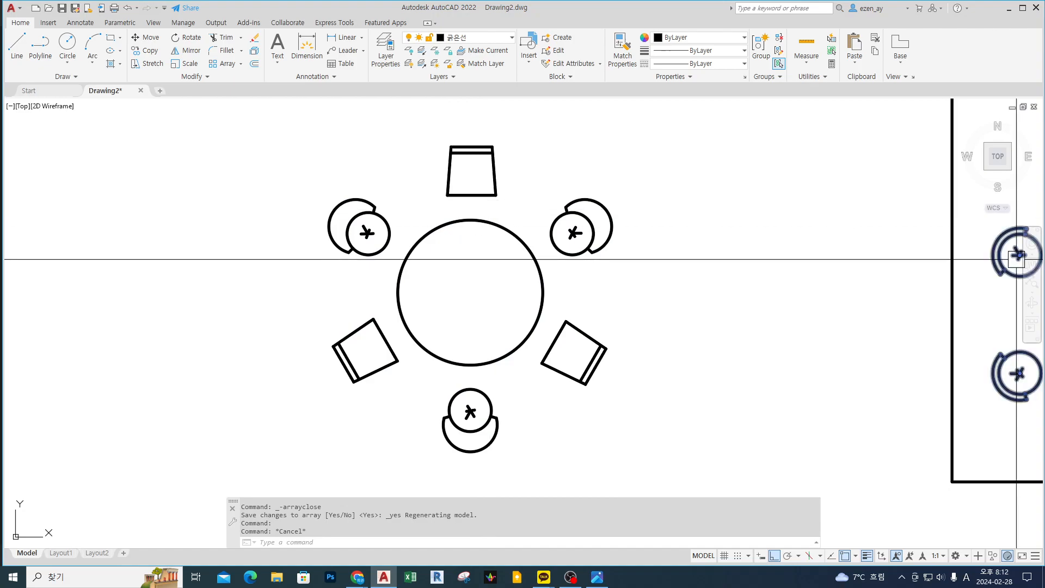
pyautogui.scroll(-3, 689, 282)
pyautogui.click(584, 254)
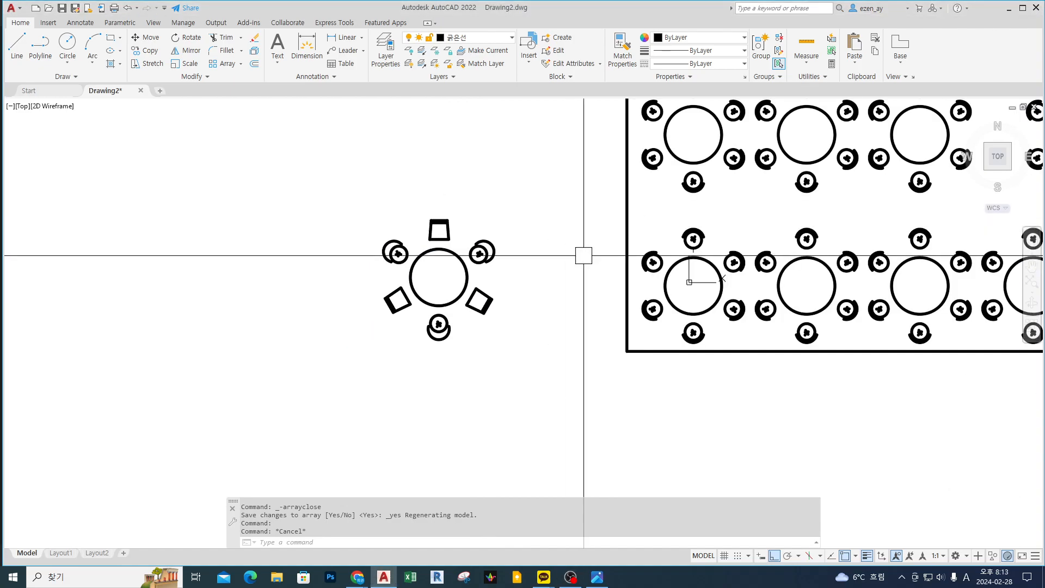
pyautogui.moveTo(485, 260); pyautogui.dragTo(623, 289, button='middle')
pyautogui.hotkey('ctrl', '2')
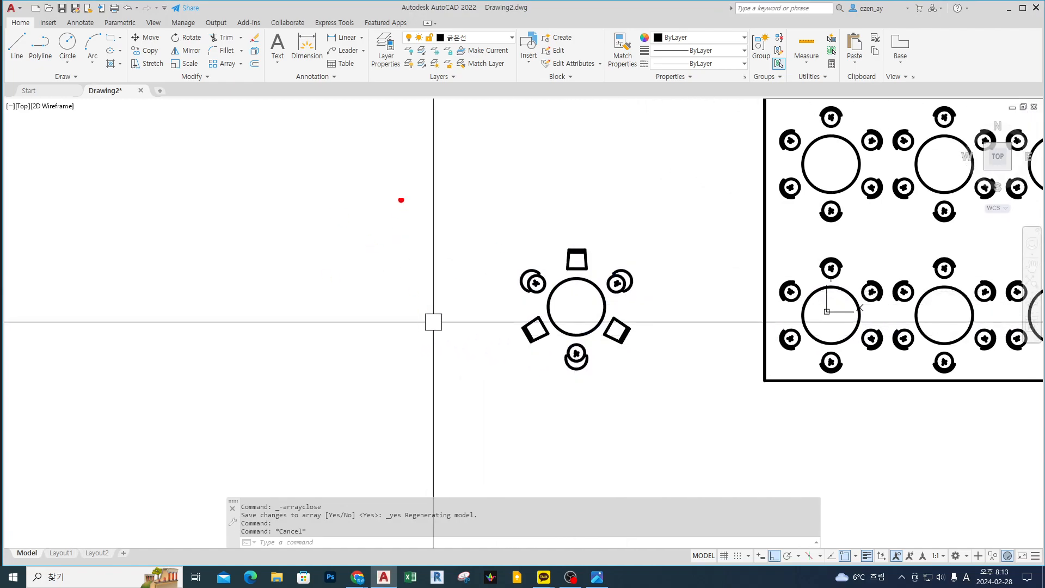
pyautogui.moveTo(354, 197); pyautogui.dragTo(390, 190)
pyautogui.moveTo(371, 384)
pyautogui.mouseDown()
pyautogui.moveTo(343, 443)
pyautogui.moveTo(379, 397)
pyautogui.mouseUp()
pyautogui.moveTo(135, 261)
pyautogui.mouseDown()
pyautogui.moveTo(191, 279)
pyautogui.moveTo(177, 276)
pyautogui.mouseUp()
pyautogui.moveTo(563, 452); pyautogui.dragTo(574, 464)
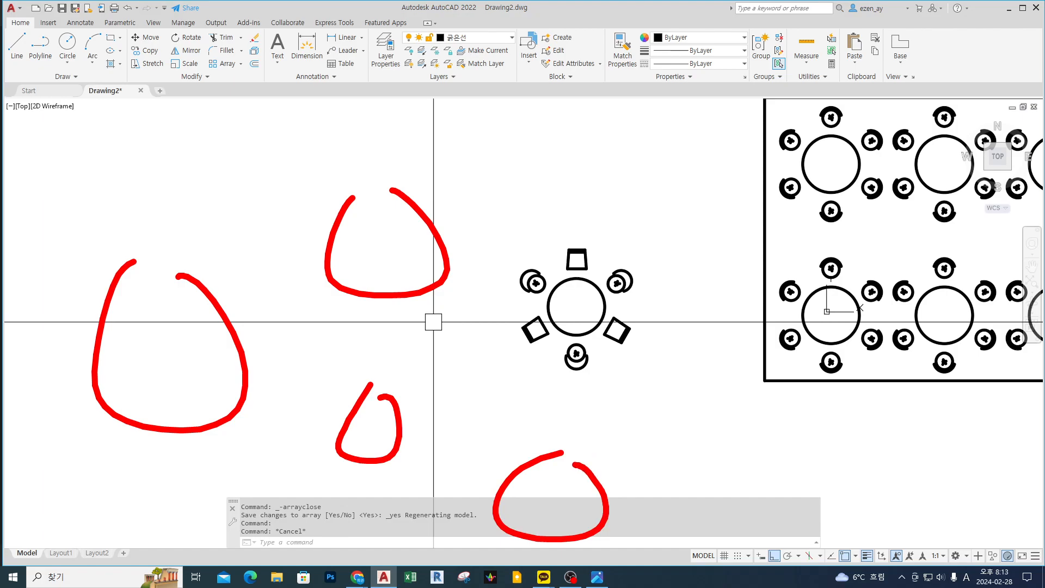
pyautogui.moveTo(629, 386)
pyautogui.mouseDown()
pyautogui.moveTo(533, 382)
pyautogui.moveTo(551, 228)
pyautogui.moveTo(660, 286)
pyautogui.moveTo(621, 365)
pyautogui.mouseUp()
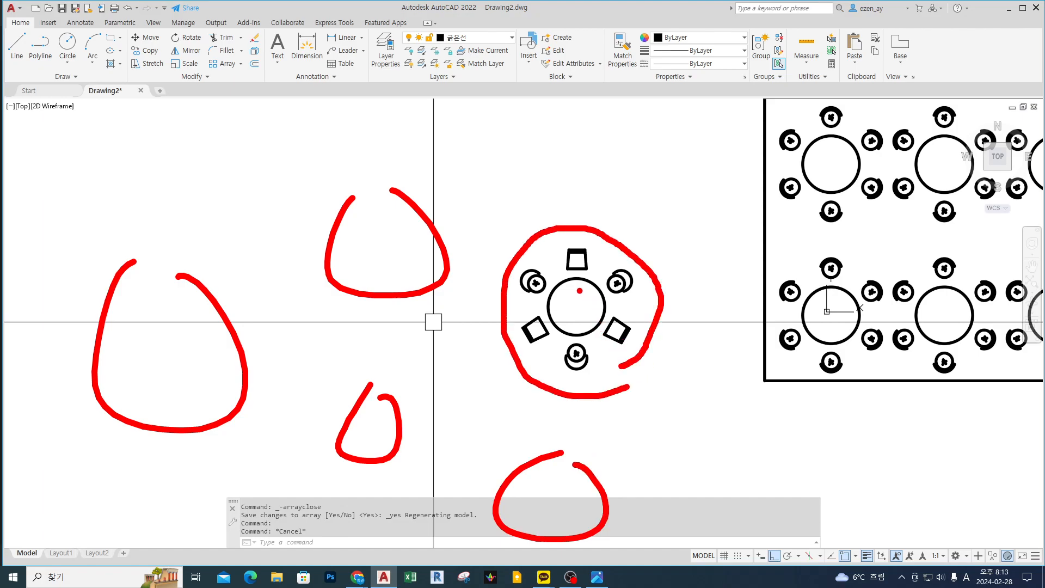
pyautogui.moveTo(574, 304)
pyautogui.mouseDown()
pyautogui.moveTo(381, 239)
pyautogui.moveTo(377, 267)
pyautogui.mouseUp()
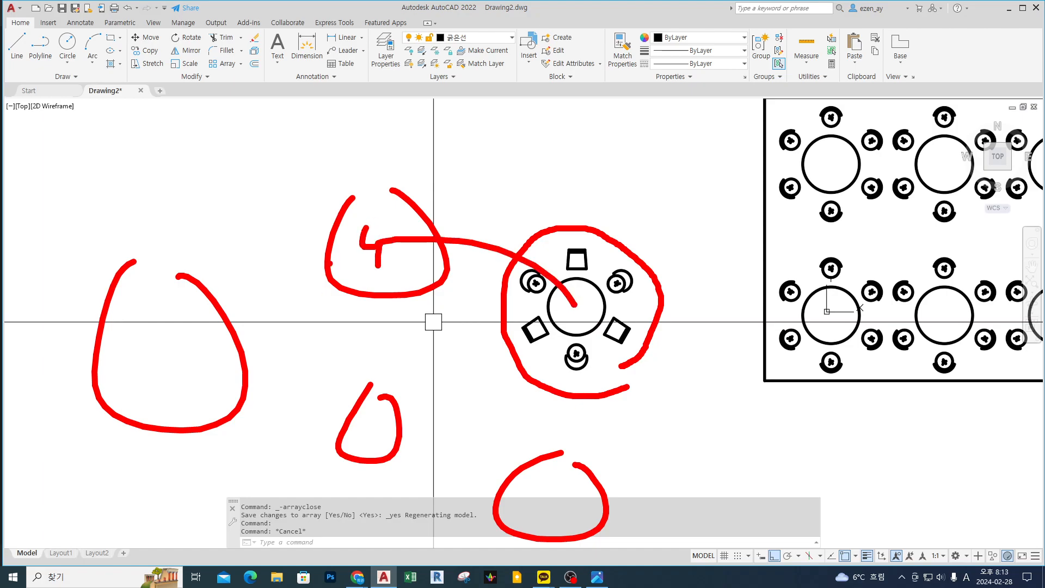
pyautogui.moveTo(289, 260); pyautogui.dragTo(98, 384)
pyautogui.moveTo(111, 347); pyautogui.dragTo(139, 361)
pyautogui.moveTo(326, 416)
pyautogui.mouseDown()
pyautogui.moveTo(327, 438)
pyautogui.moveTo(348, 436)
pyautogui.mouseUp()
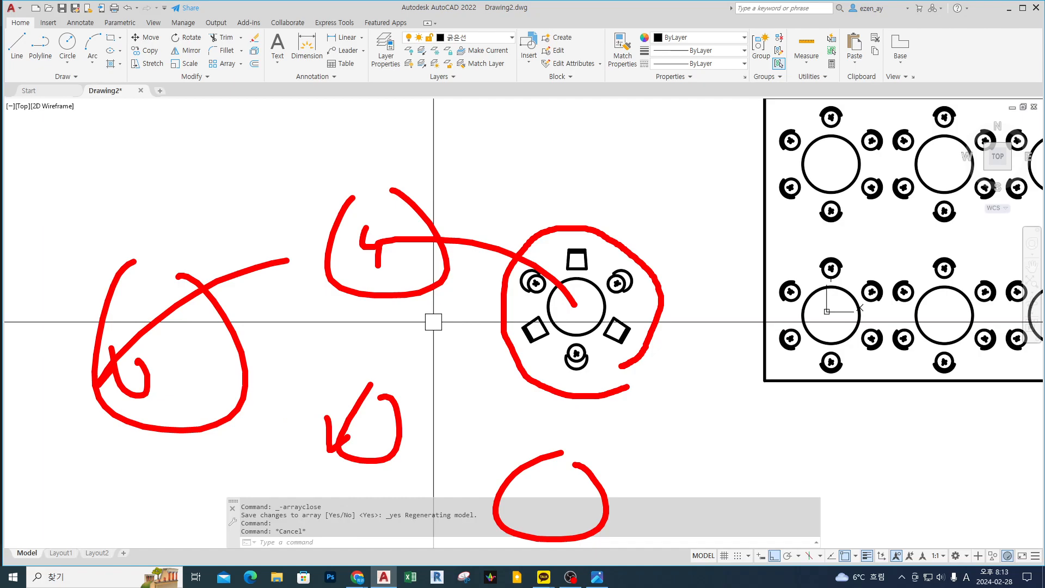
pyautogui.press('Escape')
pyautogui.hotkey('ctrl', '2')
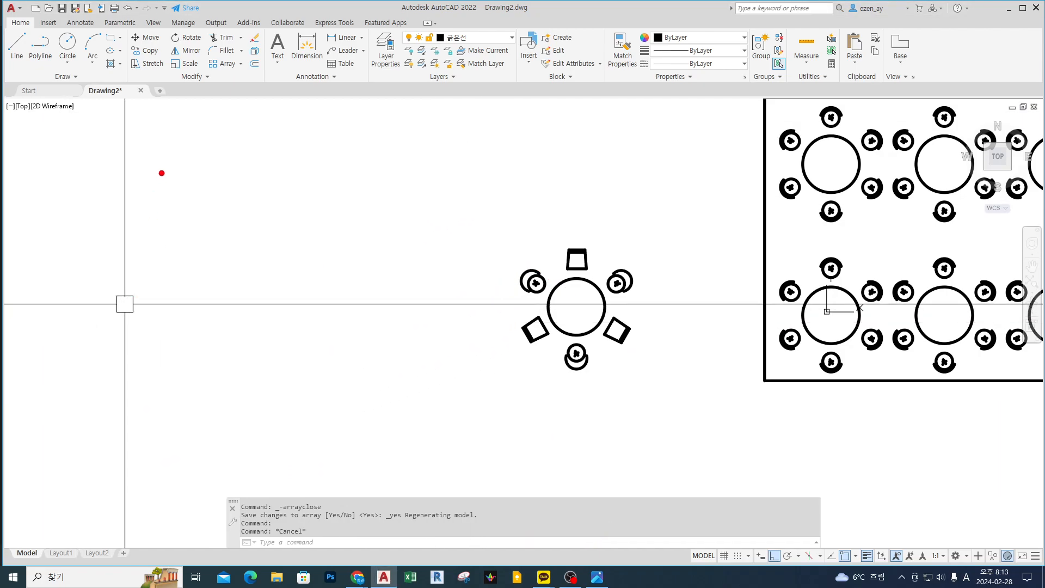
pyautogui.moveTo(175, 135)
pyautogui.mouseDown()
pyautogui.moveTo(167, 219)
pyautogui.moveTo(197, 210)
pyautogui.moveTo(192, 216)
pyautogui.mouseUp()
pyautogui.moveTo(252, 121); pyautogui.dragTo(252, 210)
pyautogui.moveTo(305, 159)
pyautogui.mouseDown()
pyautogui.moveTo(278, 190)
pyautogui.moveTo(318, 170)
pyautogui.mouseUp()
pyautogui.moveTo(369, 157)
pyautogui.mouseDown()
pyautogui.moveTo(354, 166)
pyautogui.moveTo(375, 192)
pyautogui.mouseUp()
pyautogui.moveTo(392, 144); pyautogui.dragTo(395, 185)
pyautogui.moveTo(433, 148); pyautogui.dragTo(445, 191)
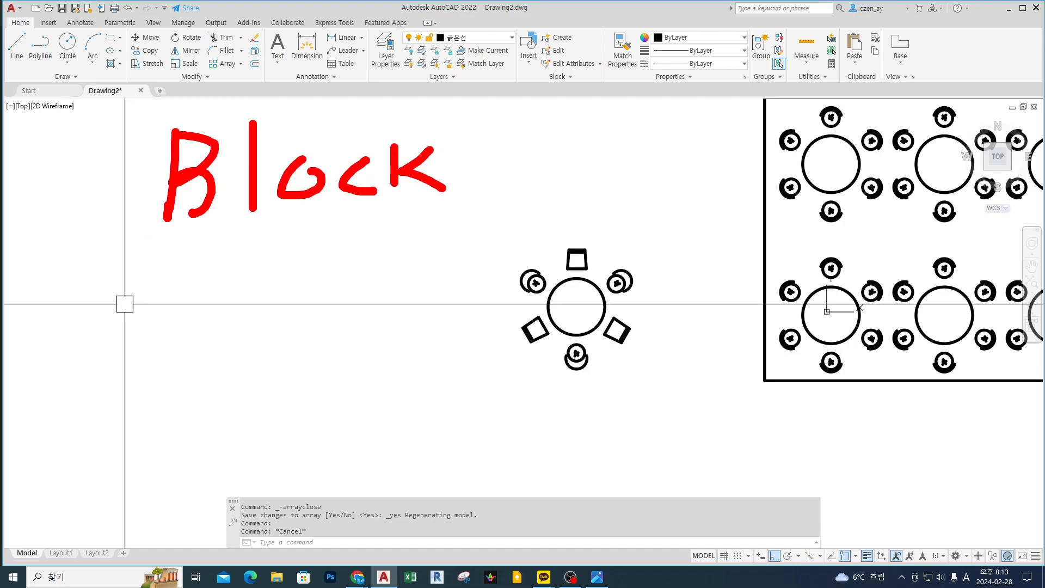
pyautogui.moveTo(149, 246)
pyautogui.mouseDown()
pyautogui.moveTo(492, 223)
pyautogui.moveTo(488, 246)
pyautogui.mouseUp()
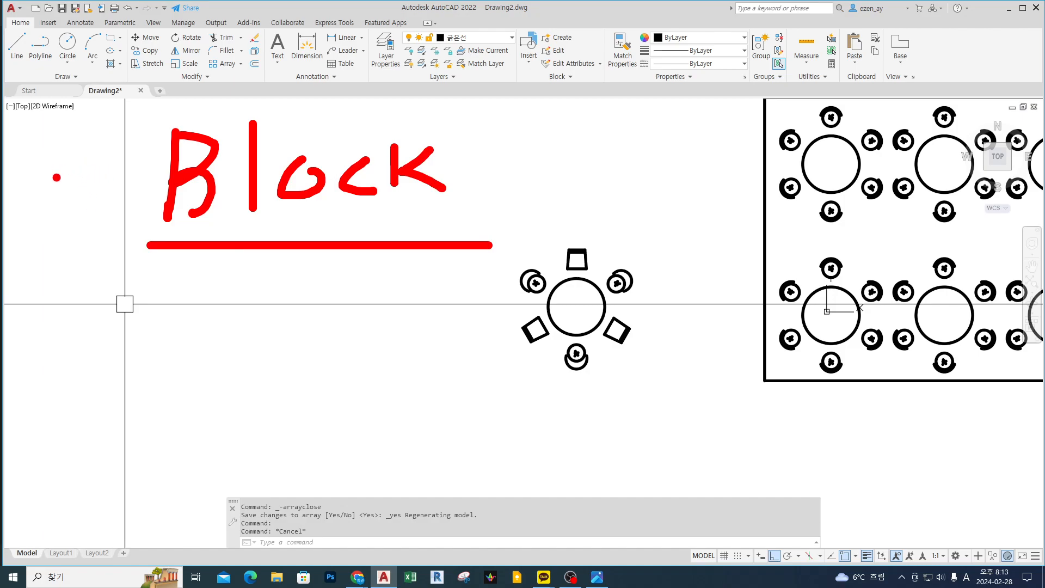
pyautogui.moveTo(57, 177); pyautogui.dragTo(105, 183)
pyautogui.moveTo(114, 174); pyautogui.dragTo(105, 200)
pyautogui.moveTo(64, 342); pyautogui.dragTo(130, 345)
pyautogui.moveTo(116, 329); pyautogui.dragTo(126, 356)
pyautogui.moveTo(171, 323)
pyautogui.mouseDown()
pyautogui.moveTo(250, 328)
pyautogui.moveTo(282, 379)
pyautogui.moveTo(297, 378)
pyautogui.mouseUp()
pyautogui.moveTo(334, 311); pyautogui.dragTo(339, 373)
pyautogui.moveTo(329, 345); pyautogui.dragTo(332, 366)
pyautogui.moveTo(280, 312)
pyautogui.mouseDown()
pyautogui.moveTo(297, 344)
pyautogui.moveTo(372, 365)
pyautogui.moveTo(414, 335)
pyautogui.moveTo(482, 363)
pyautogui.mouseUp()
pyautogui.moveTo(491, 316); pyautogui.dragTo(495, 372)
pyautogui.moveTo(526, 325)
pyautogui.mouseDown()
pyautogui.moveTo(544, 363)
pyautogui.moveTo(571, 368)
pyautogui.mouseUp()
pyautogui.moveTo(131, 244); pyautogui.dragTo(490, 116)
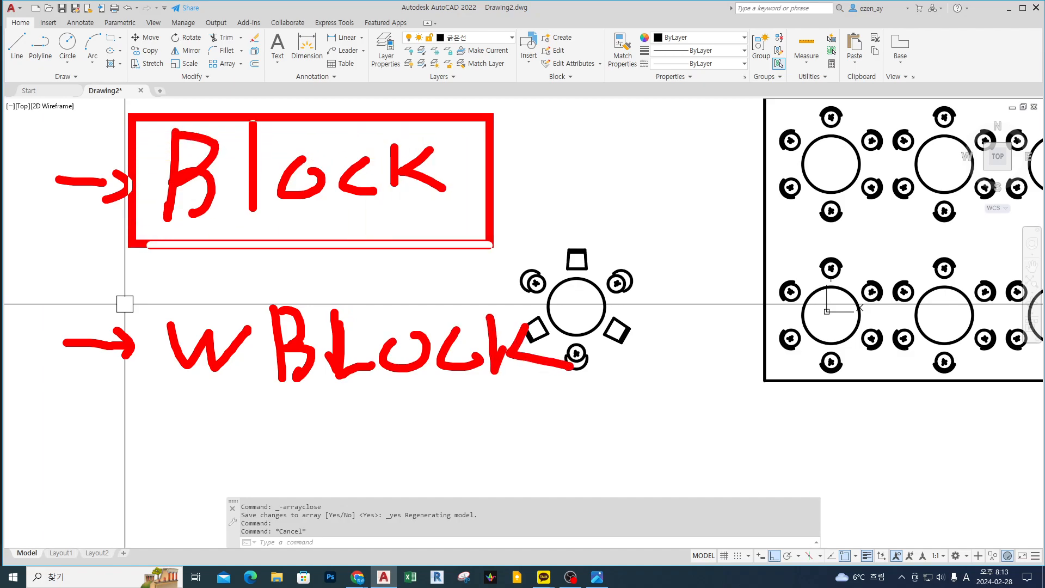
pyautogui.moveTo(525, 155)
pyautogui.mouseDown()
pyautogui.moveTo(636, 166)
pyautogui.moveTo(633, 175)
pyautogui.mouseUp()
pyautogui.moveTo(712, 117)
pyautogui.mouseDown()
pyautogui.moveTo(663, 166)
pyautogui.moveTo(708, 119)
pyautogui.moveTo(675, 170)
pyautogui.mouseUp()
pyautogui.moveTo(738, 139)
pyautogui.mouseDown()
pyautogui.moveTo(770, 157)
pyautogui.moveTo(752, 187)
pyautogui.mouseUp()
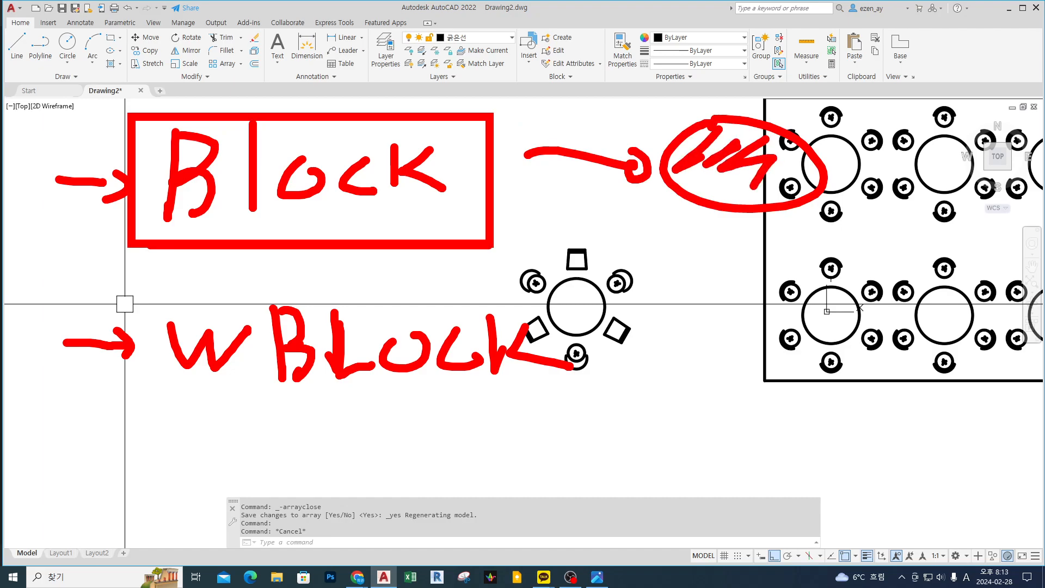
pyautogui.moveTo(152, 396); pyautogui.dragTo(243, 396)
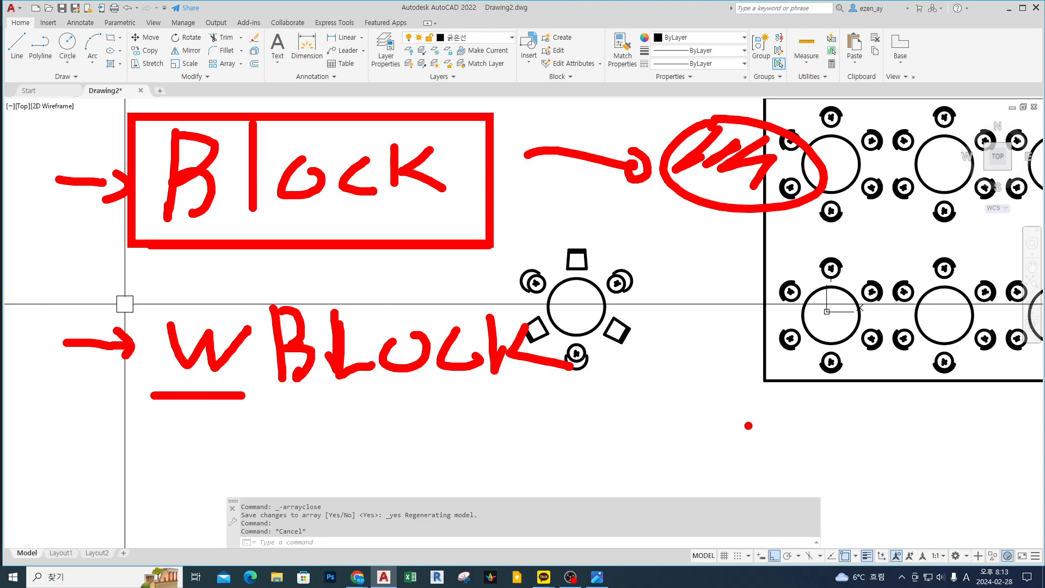
pyautogui.moveTo(150, 103); pyautogui.dragTo(143, 105)
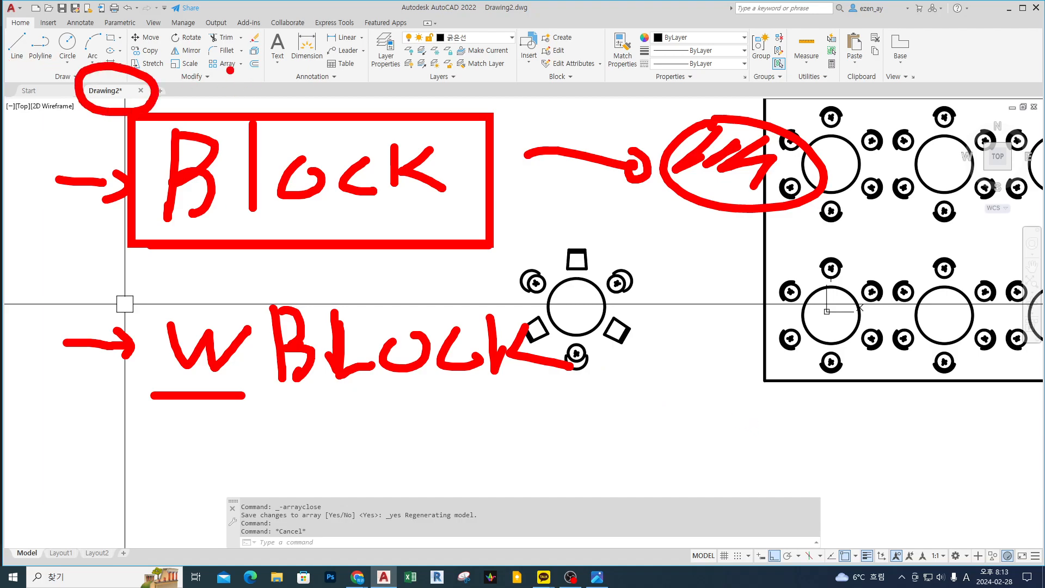
pyautogui.moveTo(283, 85); pyautogui.dragTo(282, 81)
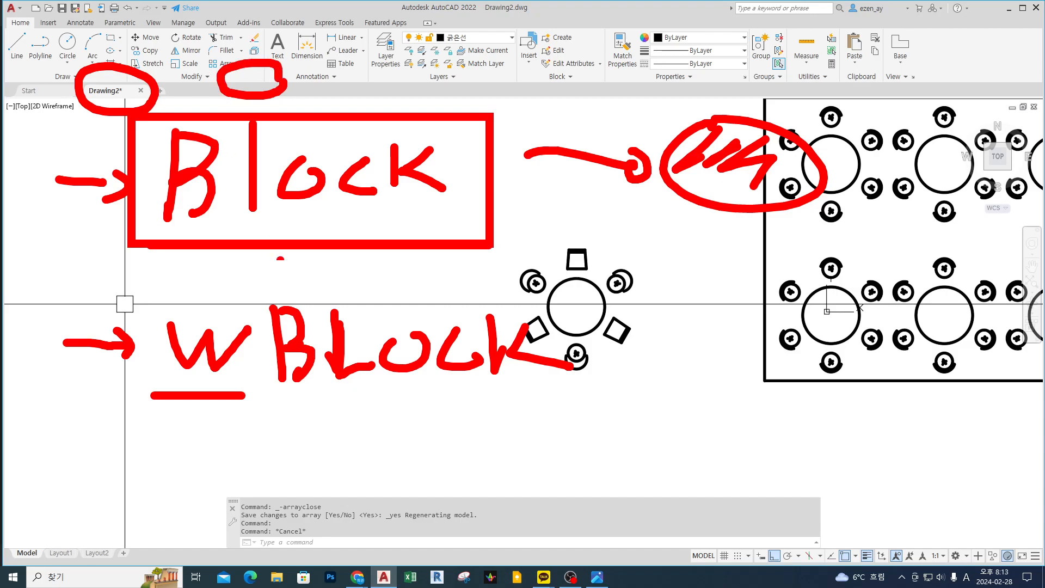
pyautogui.moveTo(156, 317)
pyautogui.mouseDown()
pyautogui.moveTo(80, 298)
pyautogui.moveTo(128, 150)
pyautogui.moveTo(252, 87)
pyautogui.moveTo(255, 99)
pyautogui.mouseUp()
pyautogui.moveTo(140, 279); pyautogui.dragTo(271, 409)
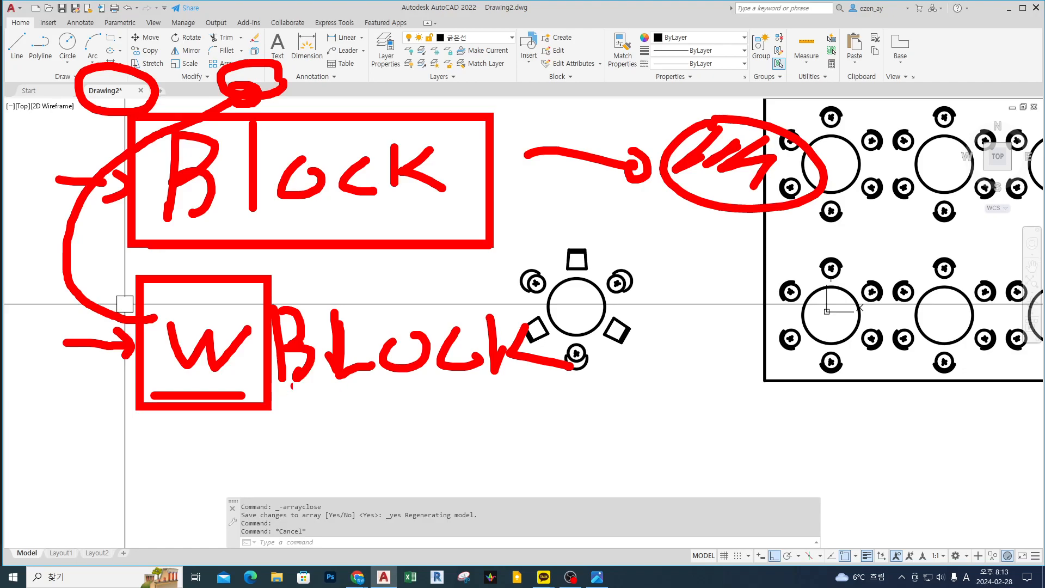
pyautogui.press('Escape')
pyautogui.hotkey('ctrl', '2')
pyautogui.moveTo(683, 397)
pyautogui.mouseDown()
pyautogui.moveTo(520, 248)
pyautogui.moveTo(667, 307)
pyautogui.moveTo(602, 390)
pyautogui.mouseUp()
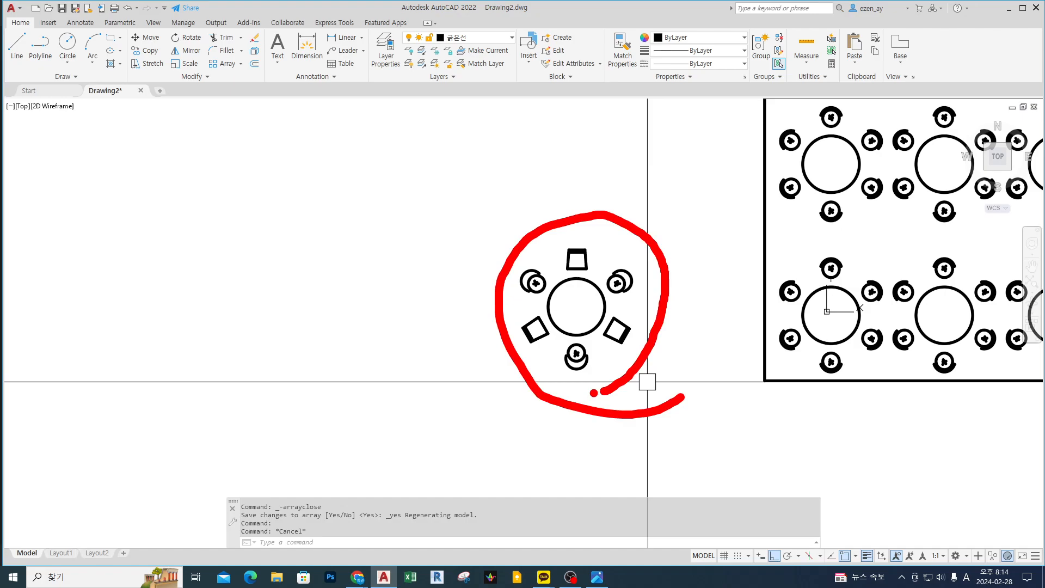
pyautogui.press('Escape')
# - Start the BLOCK command to open the block definition settings for the round table set
pyautogui.scroll(3, 659, 276)
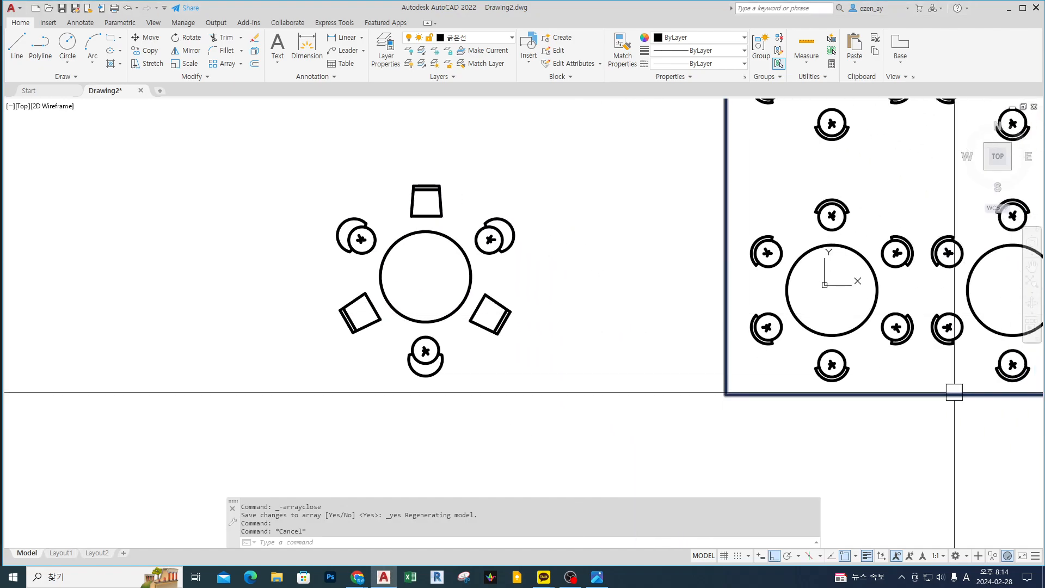
pyautogui.moveTo(250, 317); pyautogui.dragTo(239, 343, button='middle')
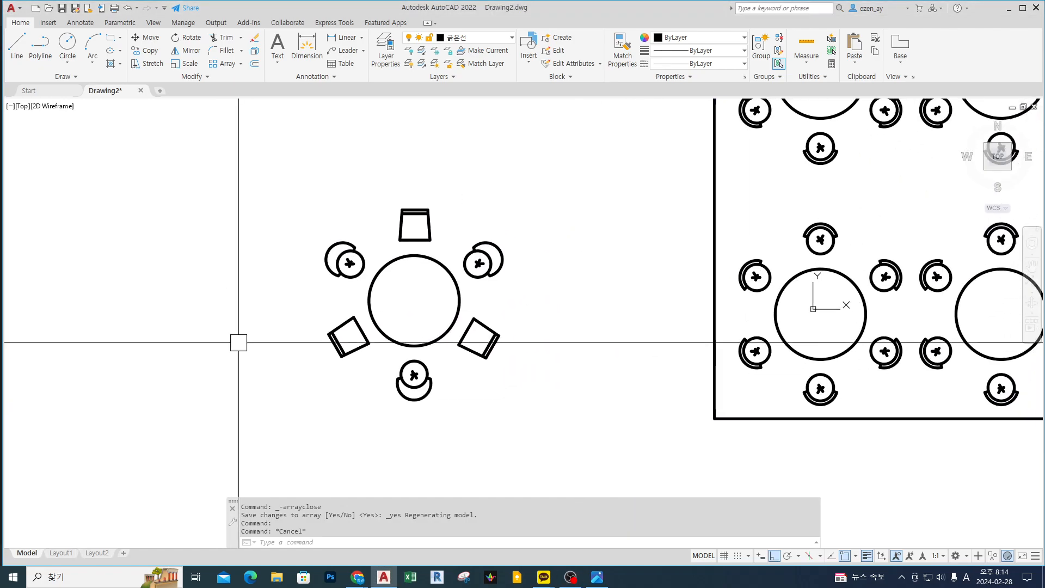
pyautogui.write('b')
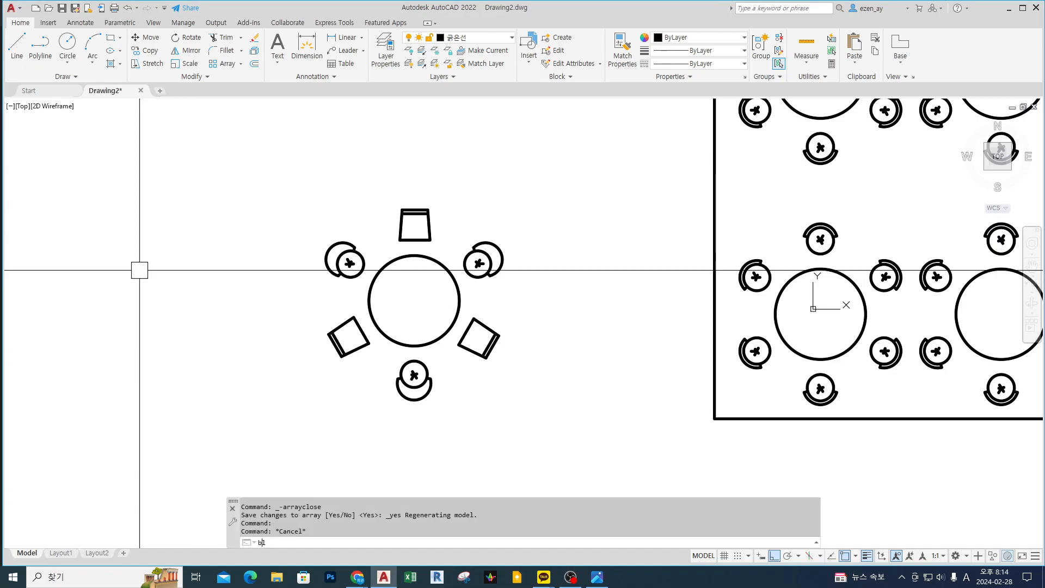
pyautogui.write('lock')
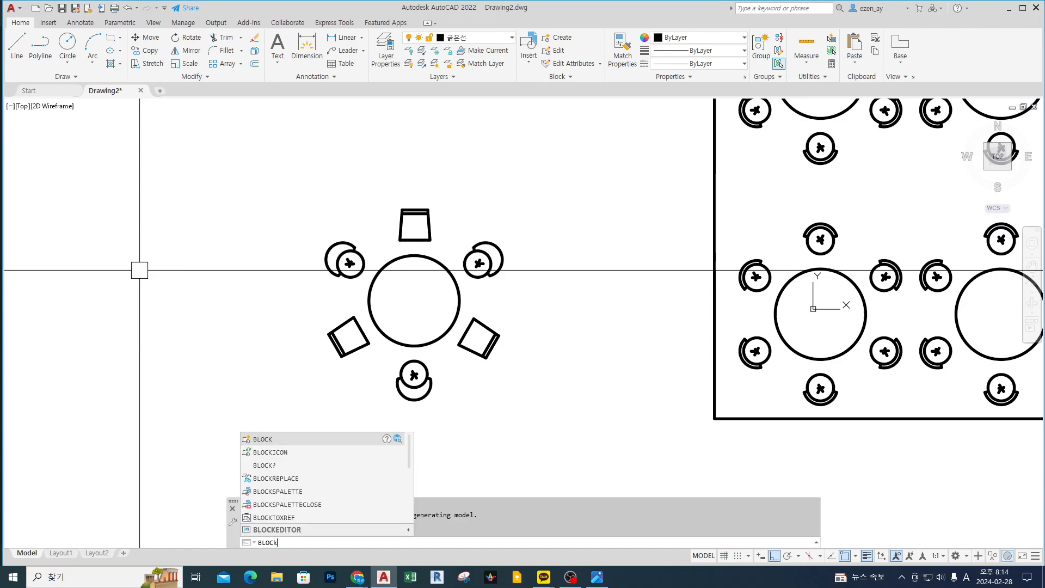
pyautogui.press('Return')
pyautogui.moveTo(773, 171); pyautogui.dragTo(623, 185)
pyautogui.hotkey('ctrl', '2')
pyautogui.write('t')
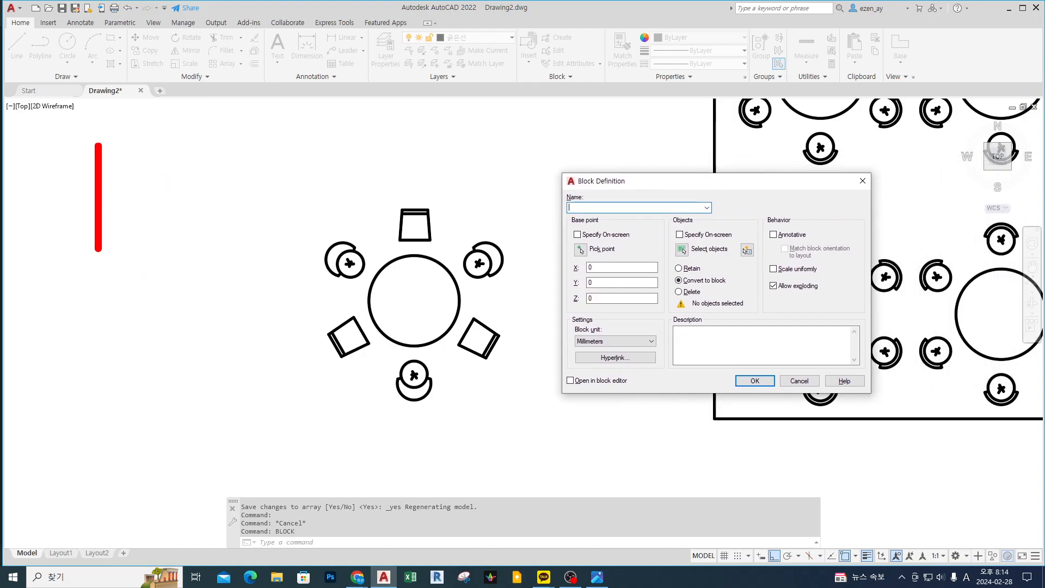
pyautogui.write('block')
pyautogui.press('Return')
pyautogui.press('Escape')
pyautogui.moveTo(46, 260); pyautogui.dragTo(381, 260)
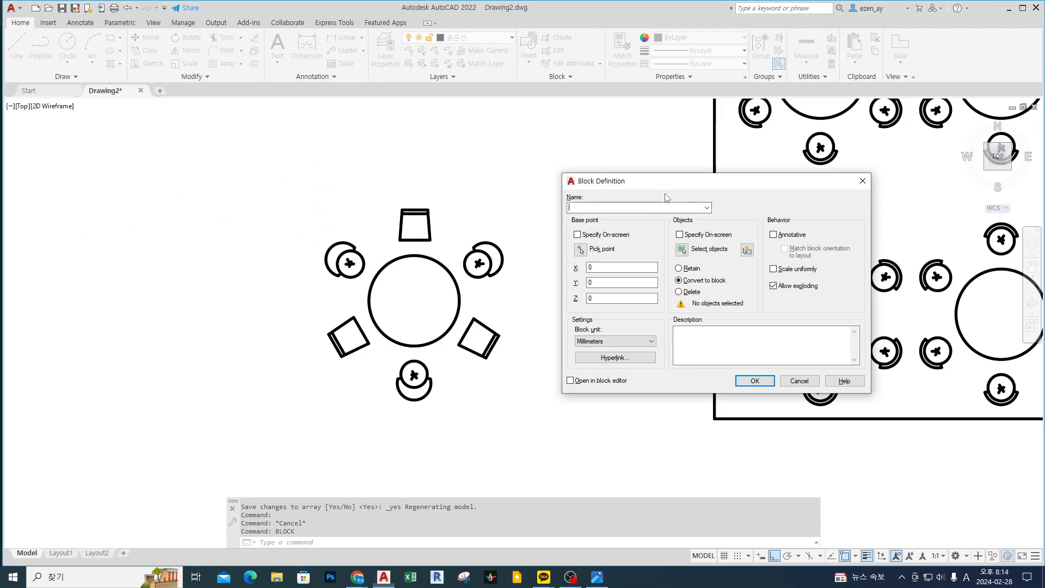
pyautogui.moveTo(674, 180); pyautogui.dragTo(583, 176)
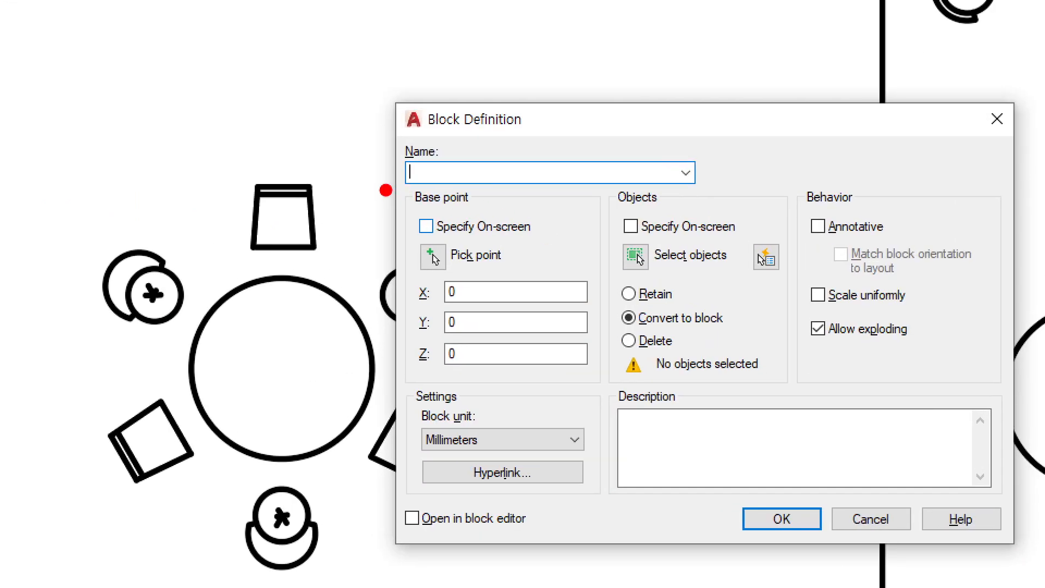
pyautogui.moveTo(365, 110)
pyautogui.keyDown('ctrl'); pyautogui.mouseDown()
pyautogui.moveTo(875, 525)
pyautogui.moveTo(1015, 420)
pyautogui.moveTo(1009, 389)
pyautogui.mouseUp(); pyautogui.keyUp('ctrl')
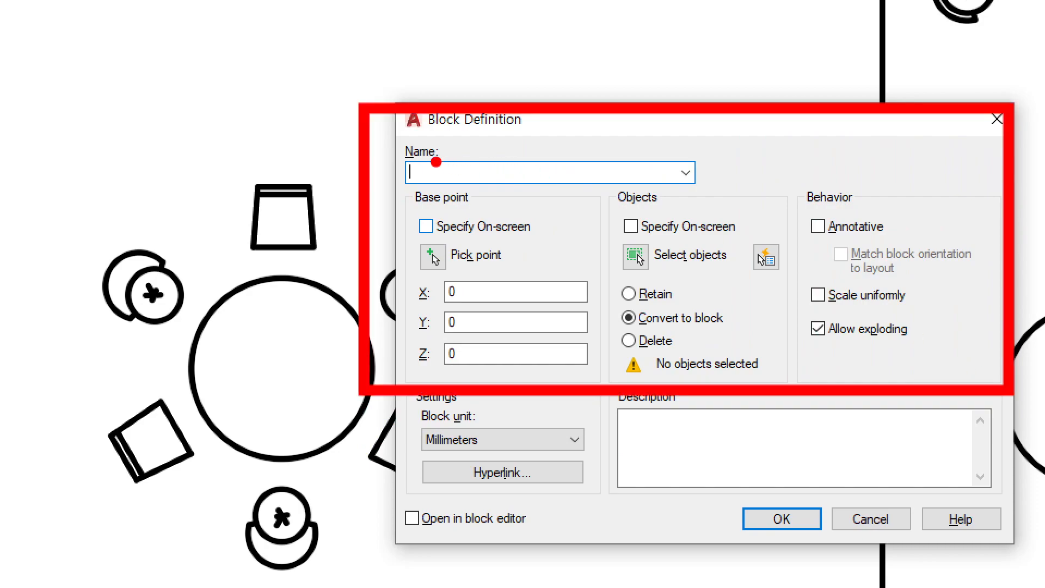
pyautogui.keyDown('ctrl'); pyautogui.moveTo(385, 150); pyautogui.dragTo(565, 196); pyautogui.keyUp('ctrl')
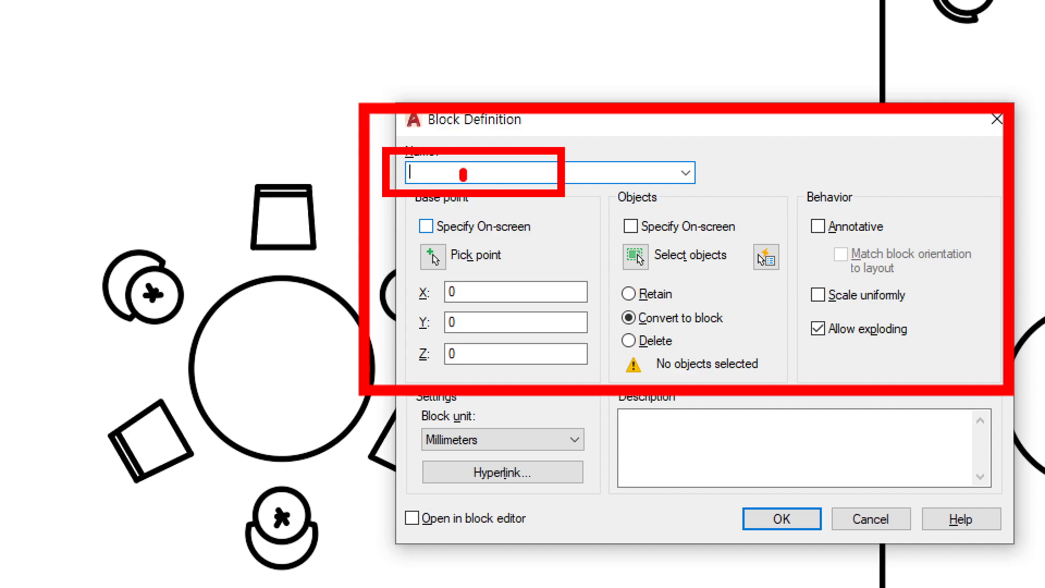
pyautogui.moveTo(464, 168); pyautogui.dragTo(443, 173)
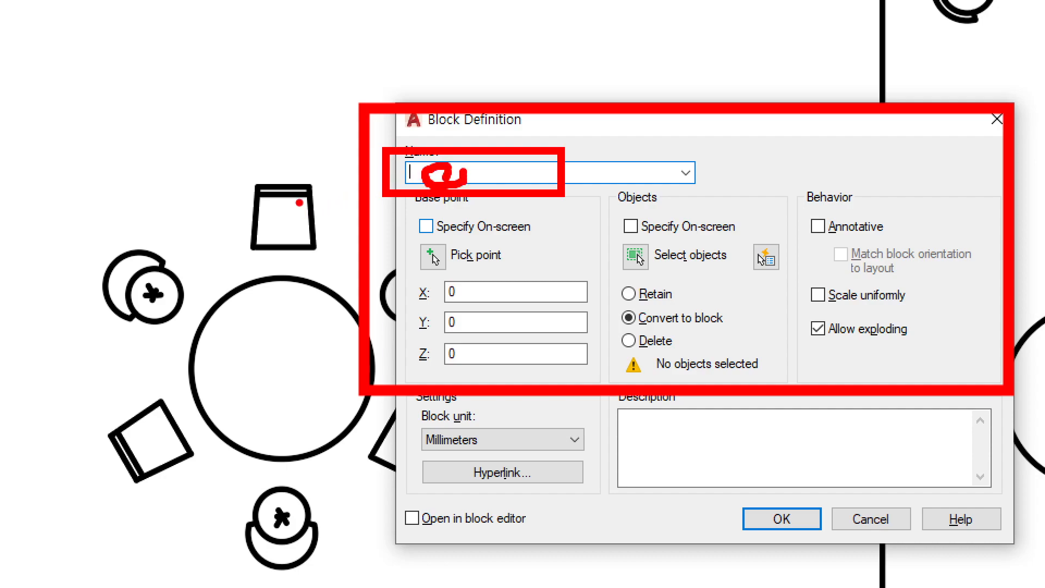
pyautogui.moveTo(484, 168)
pyautogui.mouseDown()
pyautogui.moveTo(476, 186)
pyautogui.moveTo(457, 176)
pyautogui.mouseUp()
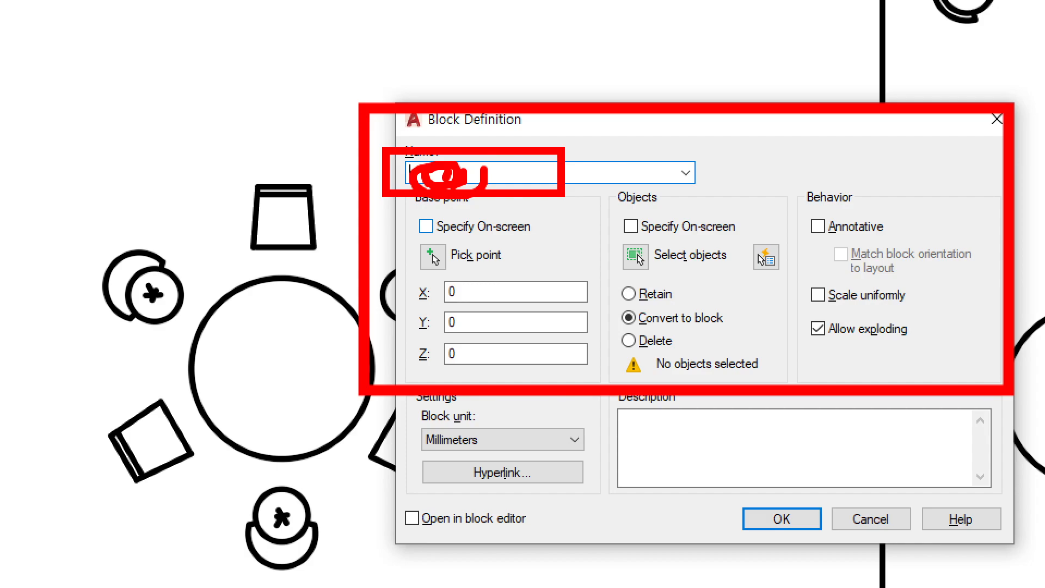
pyautogui.moveTo(480, 143); pyautogui.dragTo(527, 124)
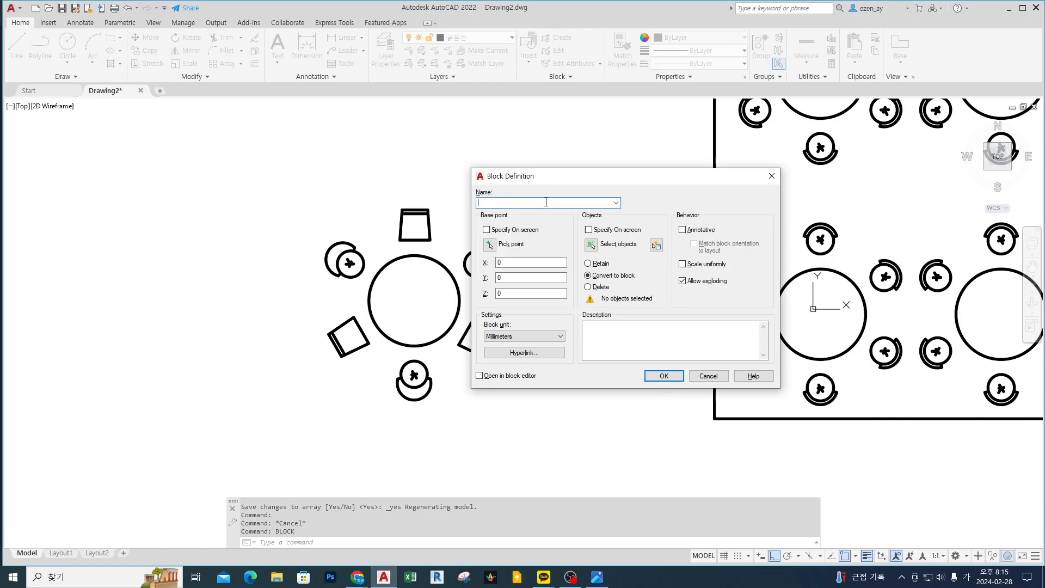
# - Name the new block "원형 테이블 세트"
pyautogui.write('테이블 세ㅡ')
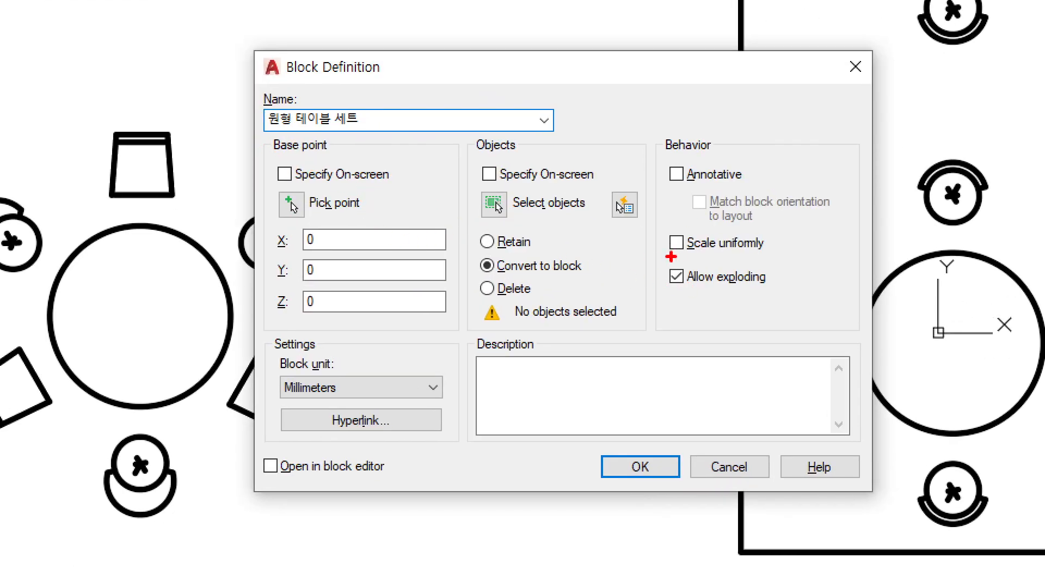
pyautogui.moveTo(663, 320); pyautogui.dragTo(805, 141)
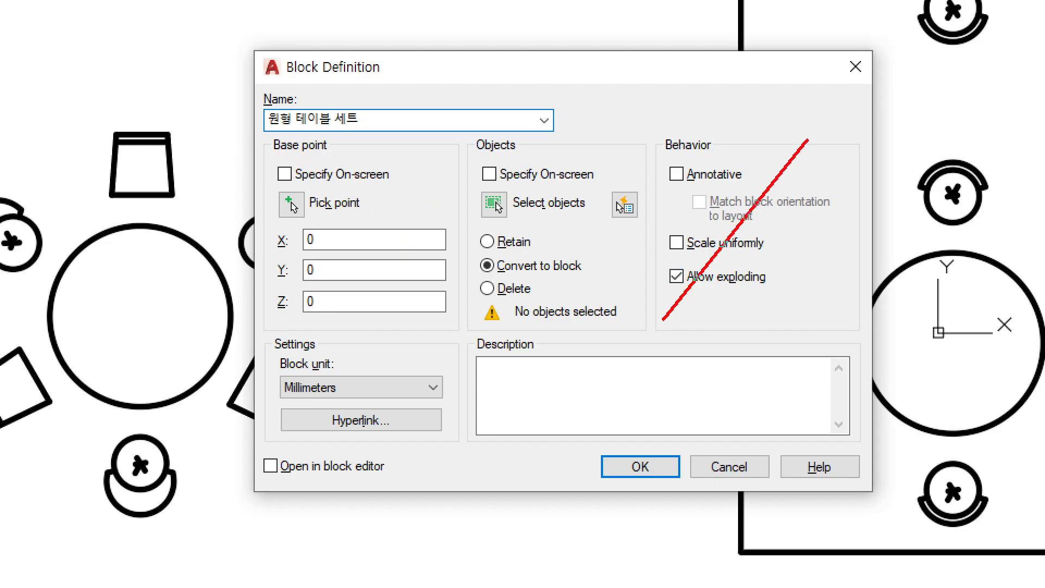
pyautogui.moveTo(648, 121)
pyautogui.mouseDown()
pyautogui.moveTo(796, 262)
pyautogui.moveTo(838, 331)
pyautogui.mouseUp()
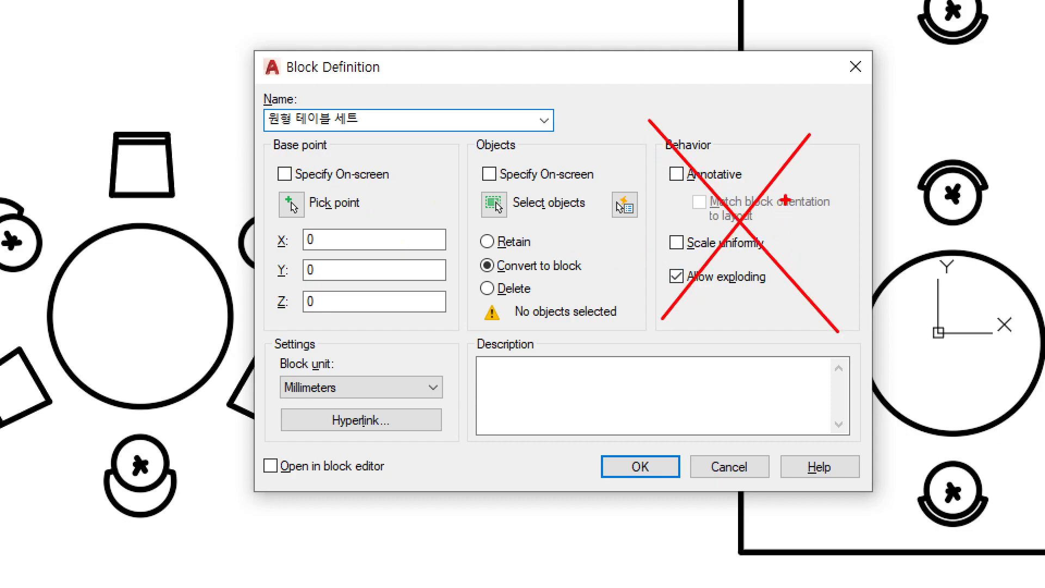
pyautogui.moveTo(805, 204); pyautogui.dragTo(725, 221)
pyautogui.moveTo(748, 185); pyautogui.dragTo(752, 260)
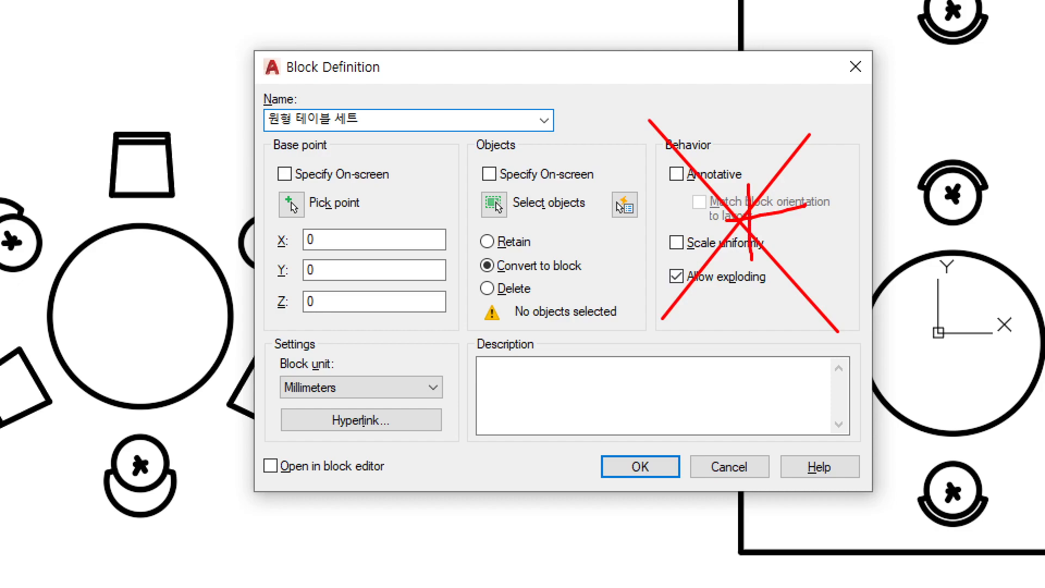
pyautogui.moveTo(805, 219); pyautogui.dragTo(826, 220)
pyautogui.moveTo(845, 469)
pyautogui.mouseDown()
pyautogui.moveTo(842, 487)
pyautogui.moveTo(770, 472)
pyautogui.moveTo(849, 460)
pyautogui.moveTo(844, 487)
pyautogui.mouseUp()
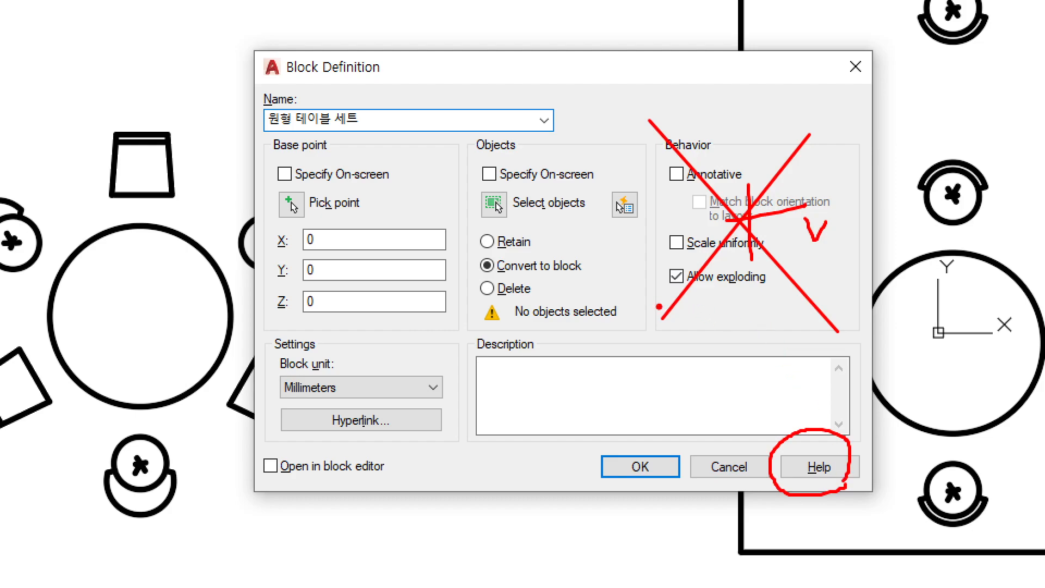
pyautogui.moveTo(648, 312)
pyautogui.mouseDown()
pyautogui.moveTo(822, 163)
pyautogui.moveTo(836, 146)
pyautogui.moveTo(832, 131)
pyautogui.moveTo(867, 136)
pyautogui.mouseUp()
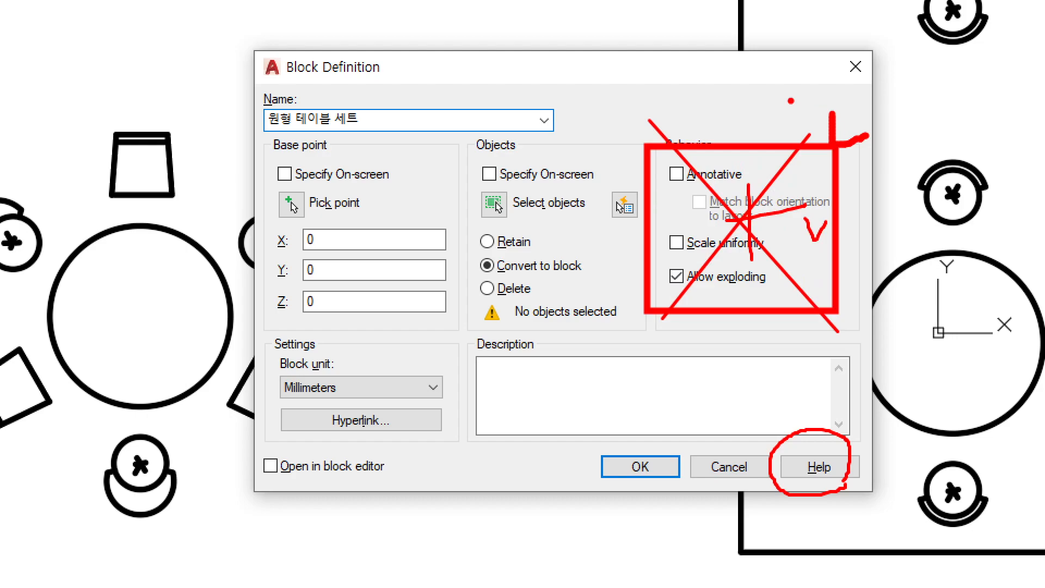
pyautogui.moveTo(778, 101); pyautogui.dragTo(794, 123)
pyautogui.moveTo(811, 303); pyautogui.dragTo(826, 424)
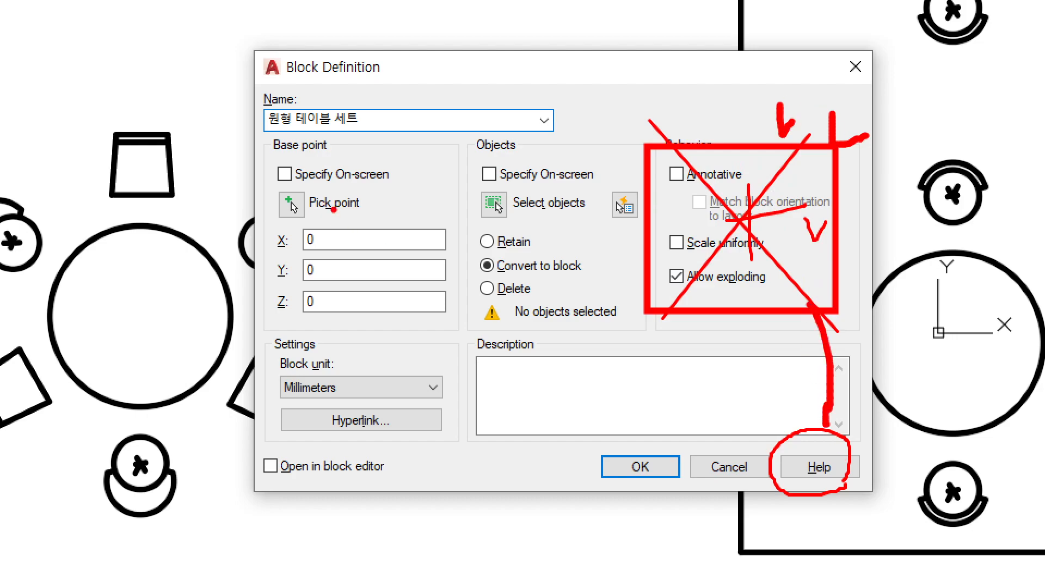
pyautogui.moveTo(255, 162); pyautogui.dragTo(365, 131)
pyautogui.moveTo(464, 160); pyautogui.dragTo(552, 136)
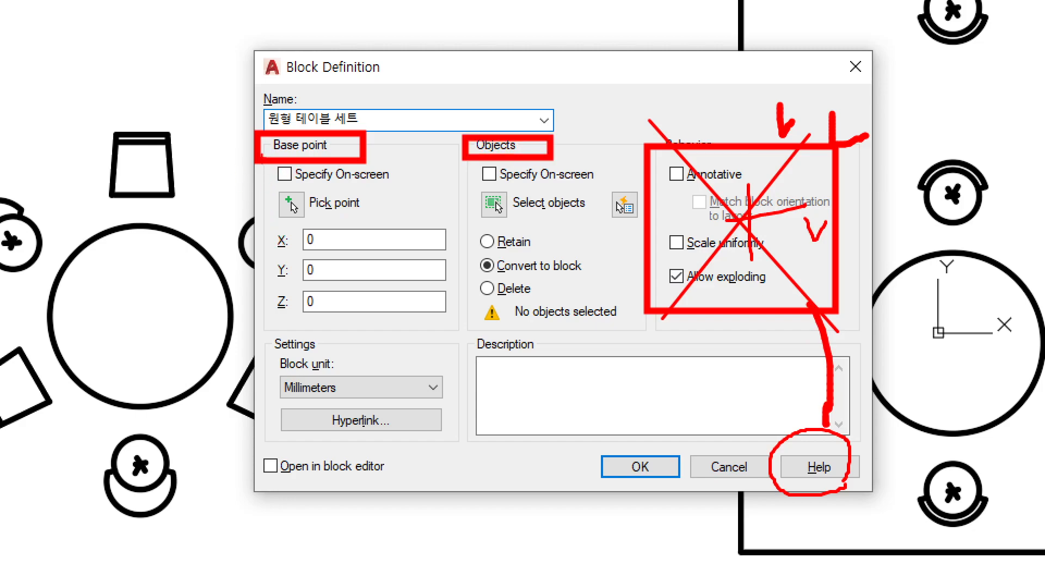
pyautogui.moveTo(159, 271)
pyautogui.mouseDown()
pyautogui.moveTo(153, 294)
pyautogui.moveTo(165, 275)
pyautogui.mouseUp()
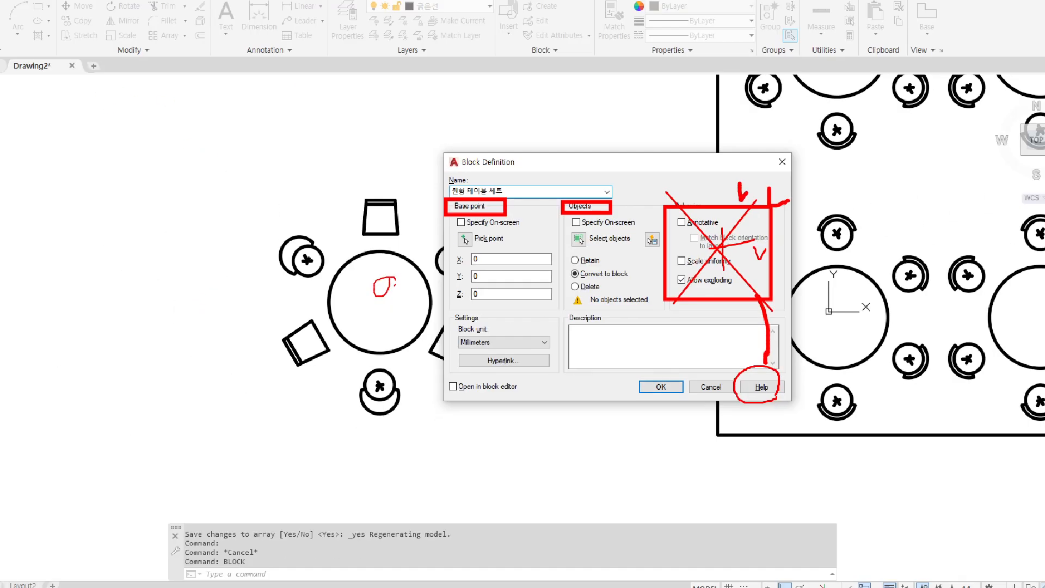
pyautogui.moveTo(117, 218)
pyautogui.mouseDown()
pyautogui.moveTo(151, 217)
pyautogui.moveTo(163, 256)
pyautogui.moveTo(136, 231)
pyautogui.mouseUp()
pyautogui.moveTo(333, 283); pyautogui.dragTo(289, 269)
pyautogui.moveTo(115, 229)
pyautogui.mouseDown()
pyautogui.moveTo(25, 239)
pyautogui.moveTo(157, 215)
pyautogui.moveTo(128, 250)
pyautogui.mouseUp()
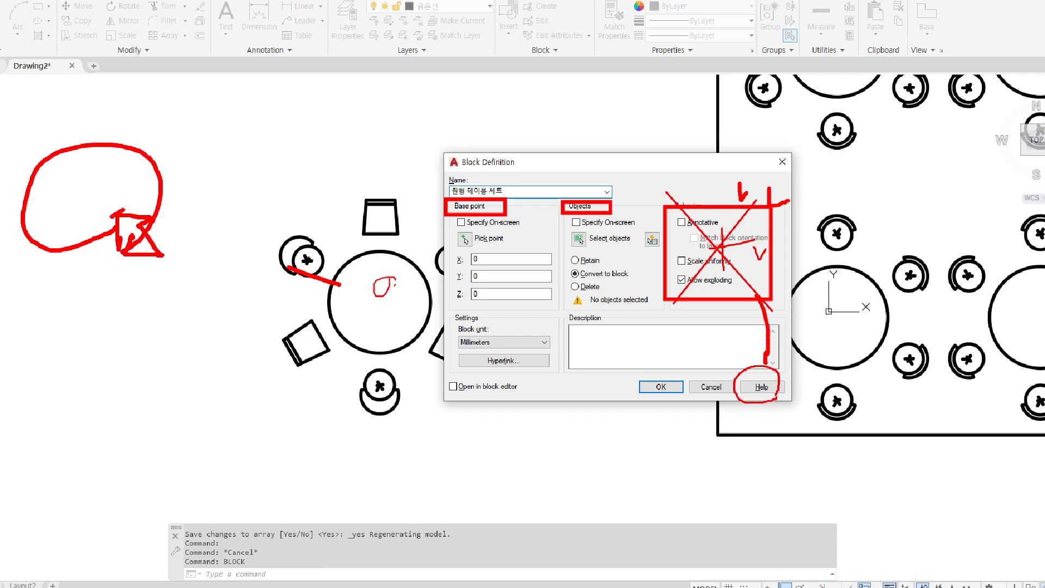
pyautogui.moveTo(370, 313); pyautogui.dragTo(397, 309)
pyautogui.moveTo(456, 217)
pyautogui.mouseDown()
pyautogui.moveTo(387, 286)
pyautogui.moveTo(382, 330)
pyautogui.moveTo(422, 326)
pyautogui.moveTo(386, 300)
pyautogui.moveTo(363, 304)
pyautogui.mouseUp()
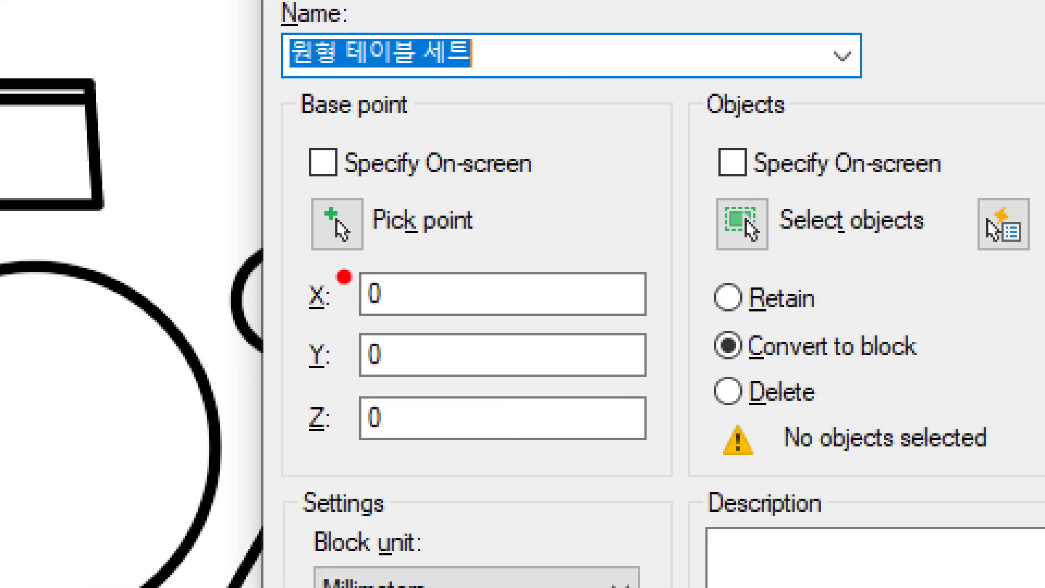
pyautogui.keyDown('ctrl'); pyautogui.moveTo(280, 197); pyautogui.dragTo(558, 138); pyautogui.keyUp('ctrl')
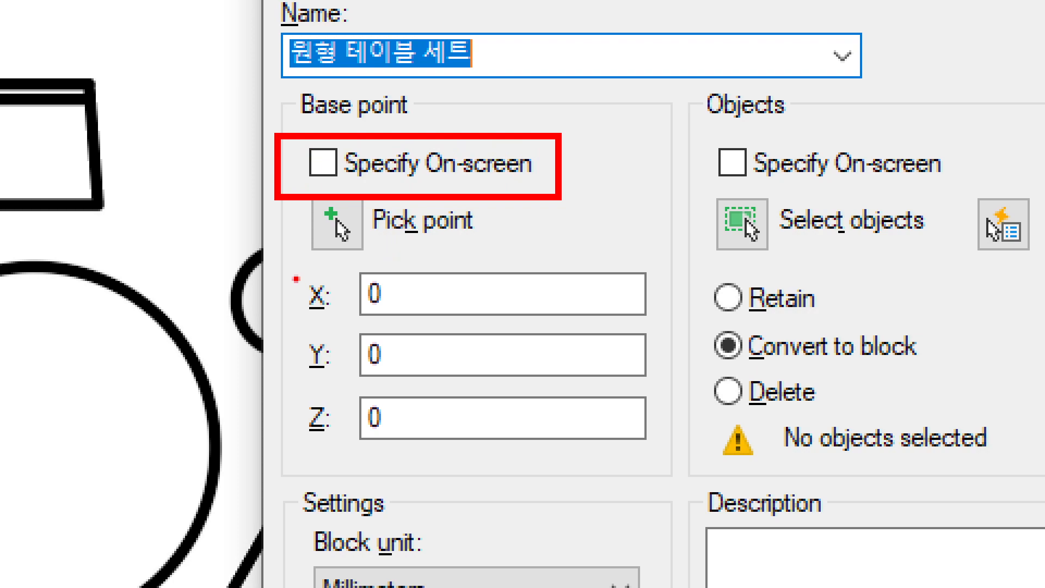
pyautogui.moveTo(341, 264)
pyautogui.mouseDown()
pyautogui.moveTo(288, 185)
pyautogui.moveTo(361, 256)
pyautogui.mouseUp()
pyautogui.moveTo(343, 218); pyautogui.dragTo(328, 238)
pyautogui.moveTo(21, 418)
pyautogui.mouseDown()
pyautogui.moveTo(42, 455)
pyautogui.moveTo(53, 435)
pyautogui.mouseUp()
pyautogui.moveTo(388, 231)
pyautogui.mouseDown()
pyautogui.moveTo(350, 424)
pyautogui.moveTo(479, 297)
pyautogui.moveTo(393, 279)
pyautogui.mouseUp()
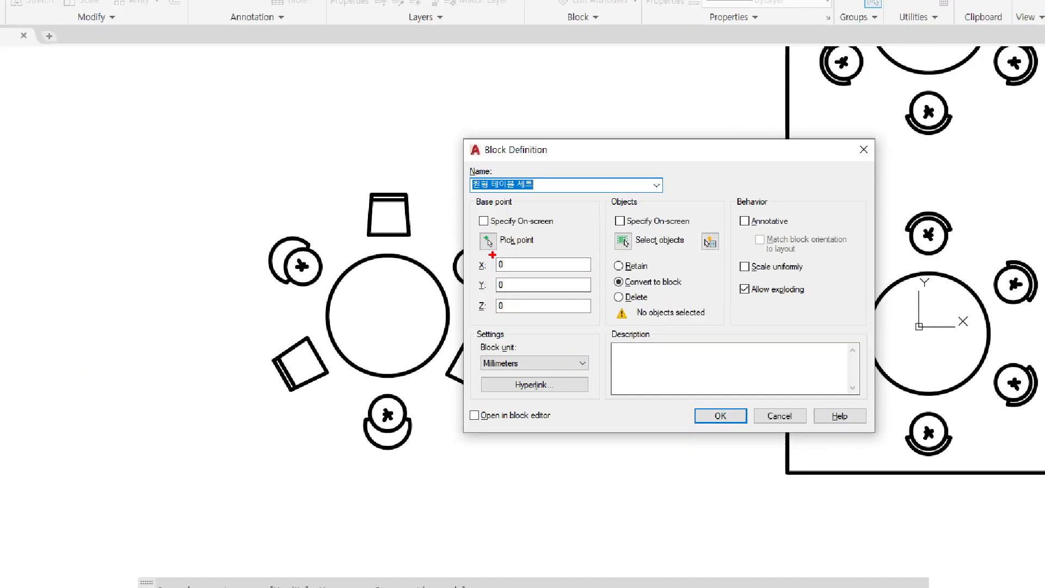
pyautogui.moveTo(475, 257); pyautogui.dragTo(514, 234)
pyautogui.moveTo(378, 241)
pyautogui.mouseDown()
pyautogui.moveTo(455, 242)
pyautogui.moveTo(439, 254)
pyautogui.mouseUp()
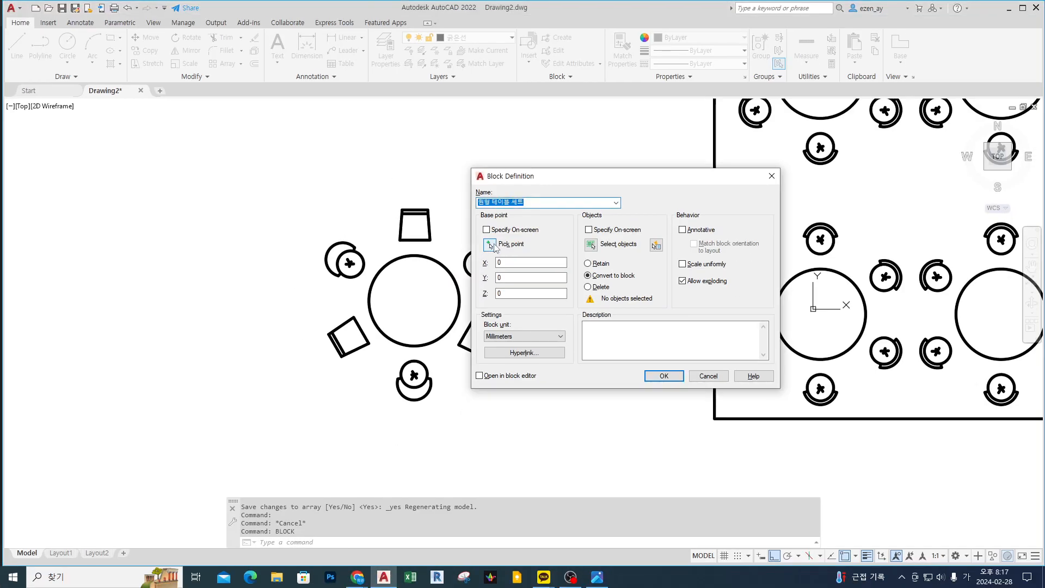
# - Set the block's base point at the round table's centre and select the table with all its surrounding chairs as the block objects
pyautogui.click(485, 235)
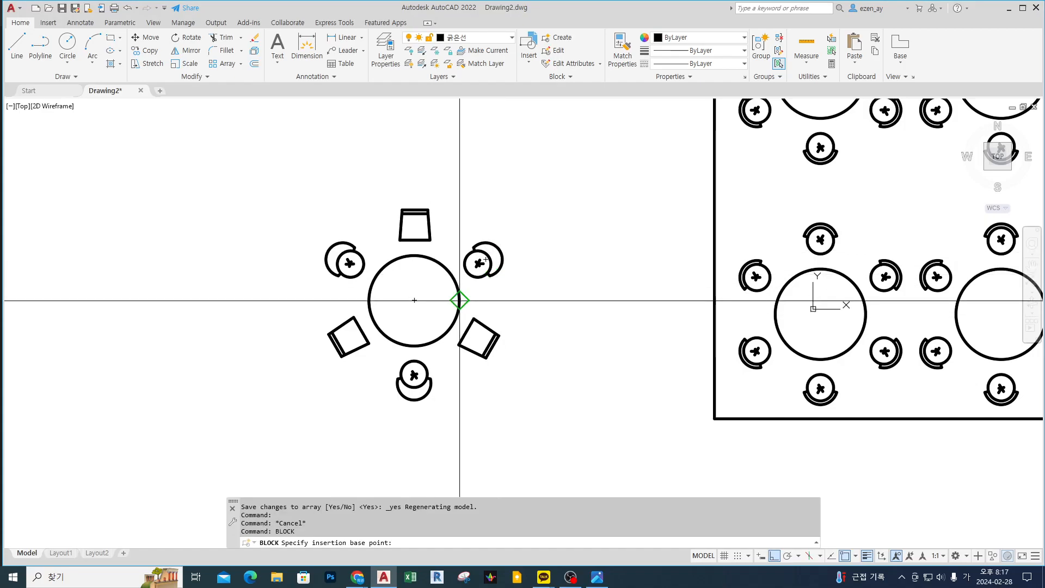
pyautogui.click(414, 300)
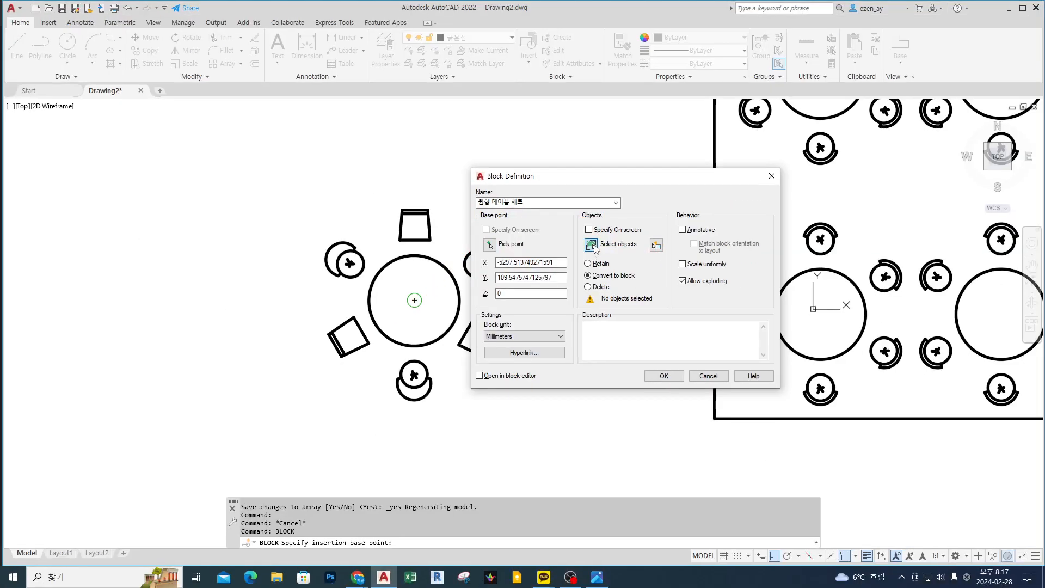
pyautogui.click(663, 207)
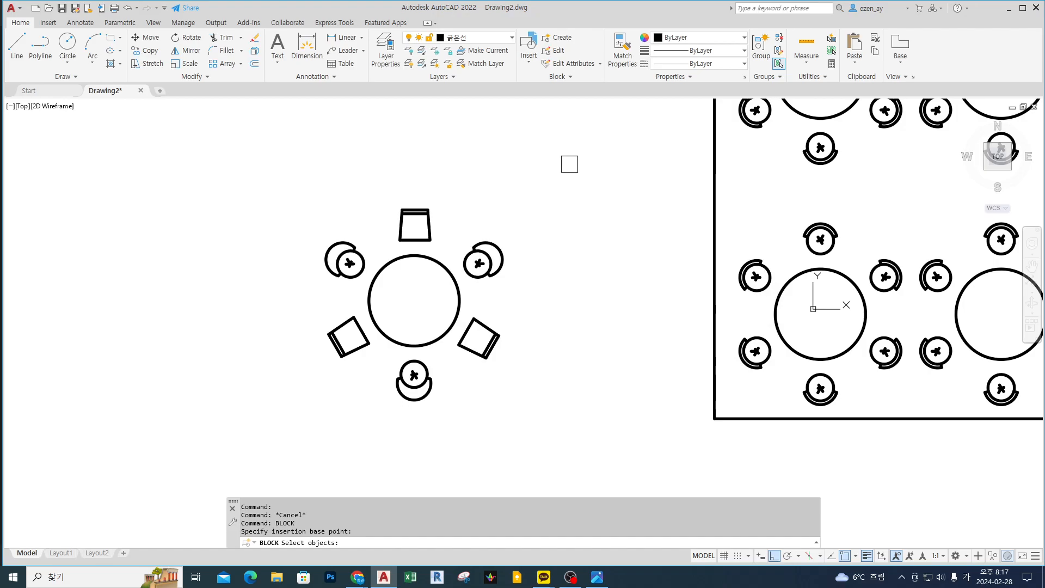
pyautogui.click(569, 164)
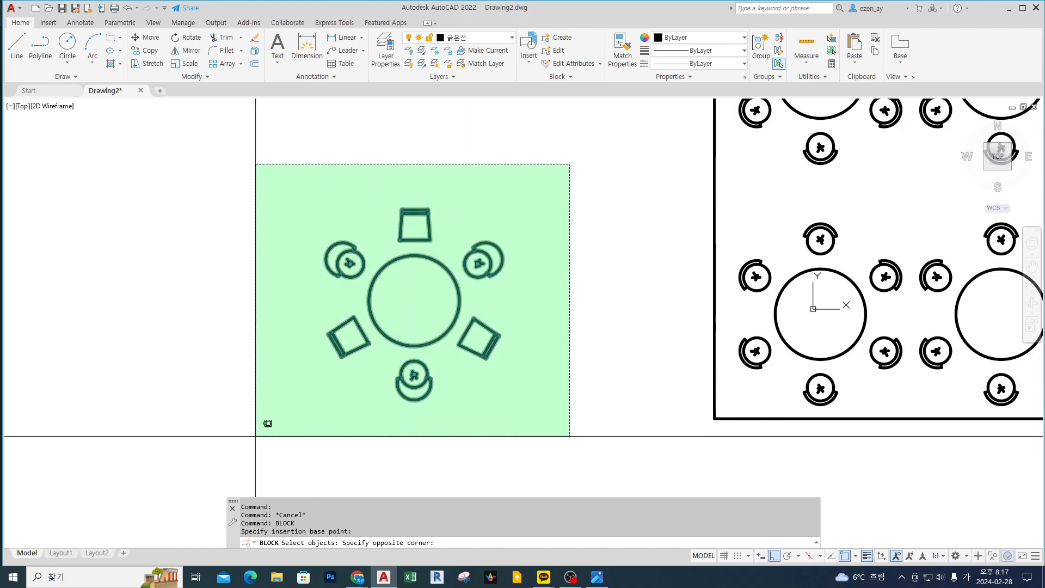
pyautogui.click(261, 434)
pyautogui.press('Return')
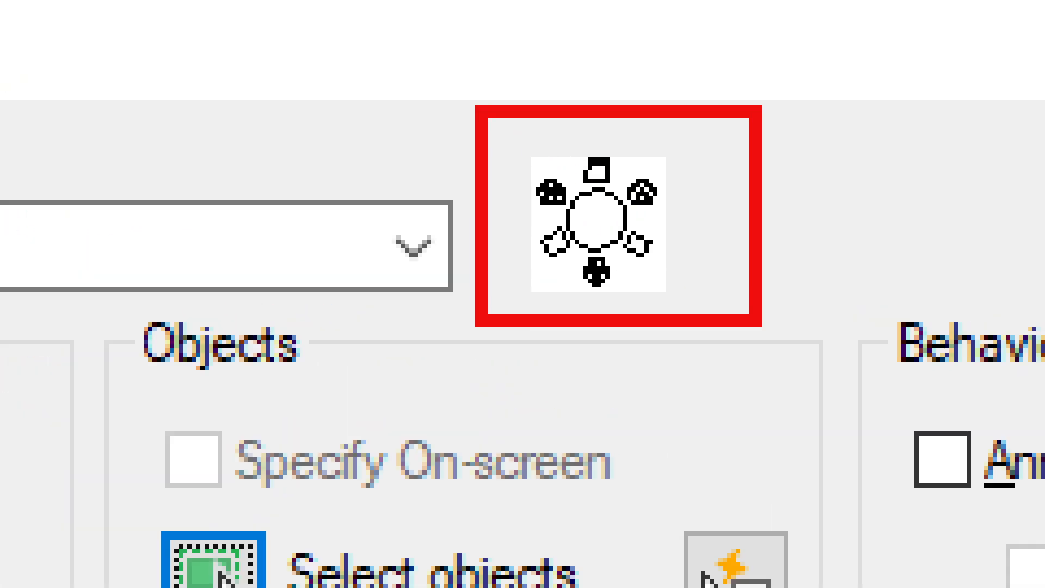
pyautogui.moveTo(595, 186); pyautogui.dragTo(691, 168)
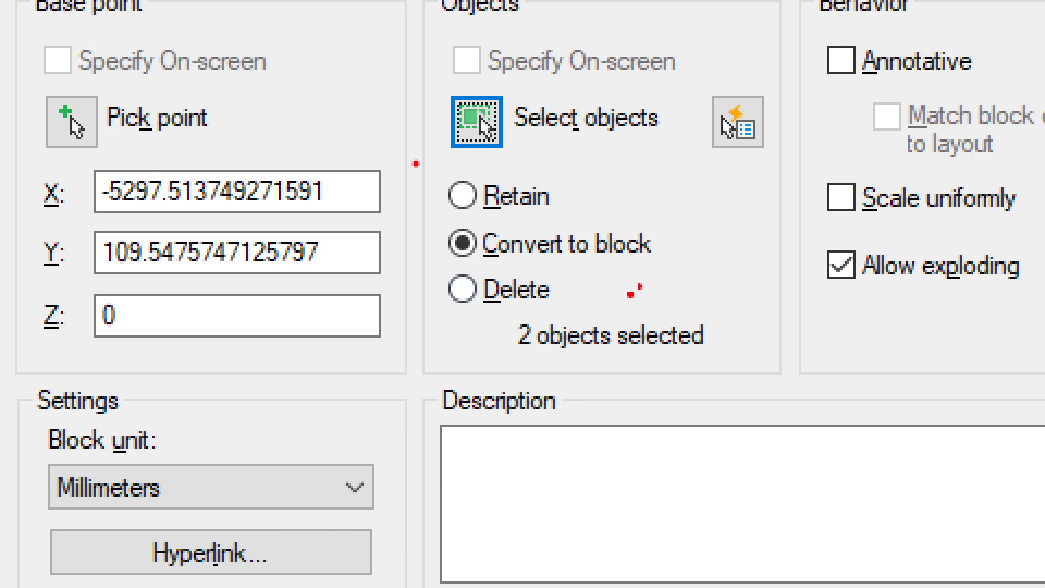
pyautogui.moveTo(415, 160)
pyautogui.mouseDown()
pyautogui.moveTo(635, 303)
pyautogui.moveTo(670, 312)
pyautogui.mouseUp()
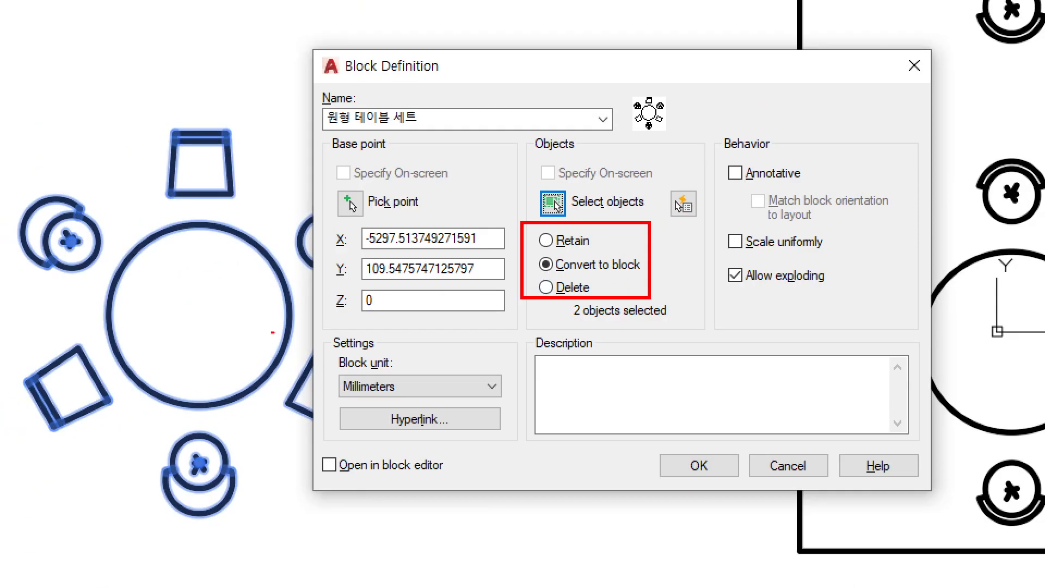
pyautogui.moveTo(195, 255); pyautogui.dragTo(232, 261)
pyautogui.moveTo(498, 209); pyautogui.dragTo(525, 197)
pyautogui.moveTo(266, 185)
pyautogui.mouseDown()
pyautogui.moveTo(214, 271)
pyautogui.moveTo(239, 266)
pyautogui.mouseUp()
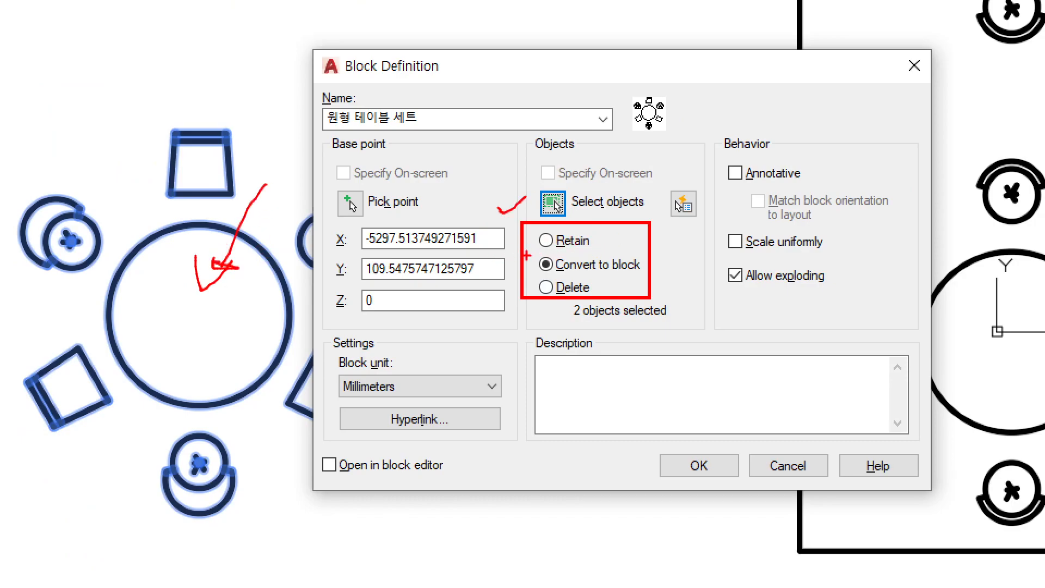
pyautogui.moveTo(523, 254); pyautogui.dragTo(642, 223)
pyautogui.moveTo(162, 228); pyautogui.dragTo(180, 235)
pyautogui.moveTo(223, 197); pyautogui.dragTo(220, 130)
pyautogui.moveTo(202, 182); pyautogui.dragTo(219, 161)
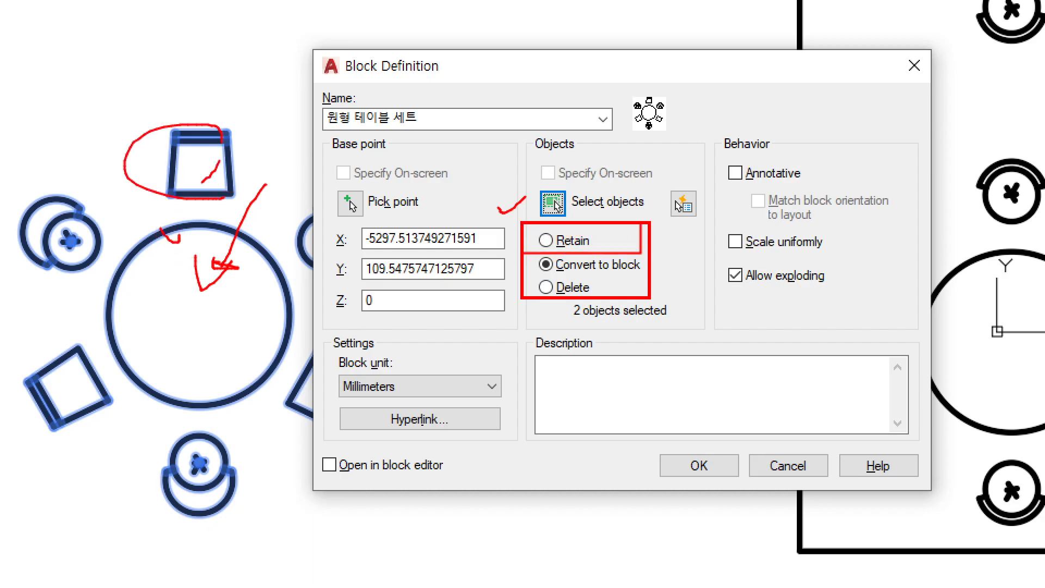
pyautogui.moveTo(608, 227); pyautogui.dragTo(614, 233)
pyautogui.moveTo(524, 278); pyautogui.dragTo(657, 253)
pyautogui.moveTo(200, 202)
pyautogui.mouseDown()
pyautogui.moveTo(181, 206)
pyautogui.moveTo(187, 245)
pyautogui.mouseUp()
pyautogui.moveTo(312, 141)
pyautogui.mouseDown()
pyautogui.moveTo(428, 141)
pyautogui.moveTo(409, 140)
pyautogui.mouseUp()
pyautogui.moveTo(340, 125)
pyautogui.mouseDown()
pyautogui.moveTo(203, 266)
pyautogui.moveTo(226, 284)
pyautogui.mouseUp()
pyautogui.moveTo(533, 279); pyautogui.dragTo(669, 279)
pyautogui.moveTo(525, 304); pyautogui.dragTo(599, 303)
pyautogui.moveTo(315, 136); pyautogui.dragTo(416, 135)
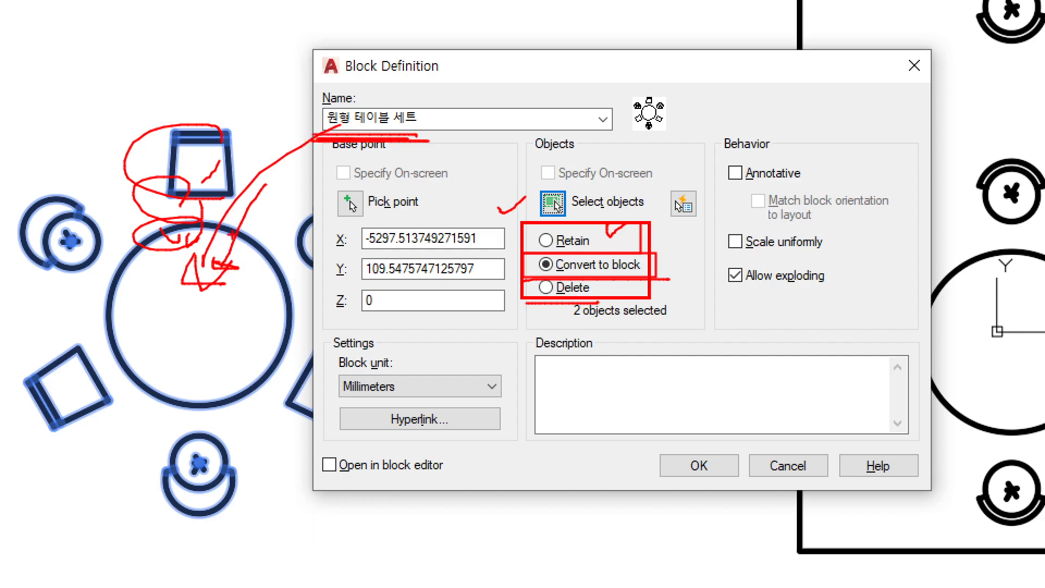
pyautogui.moveTo(239, 115); pyautogui.dragTo(129, 222)
pyautogui.moveTo(143, 124); pyautogui.dragTo(236, 196)
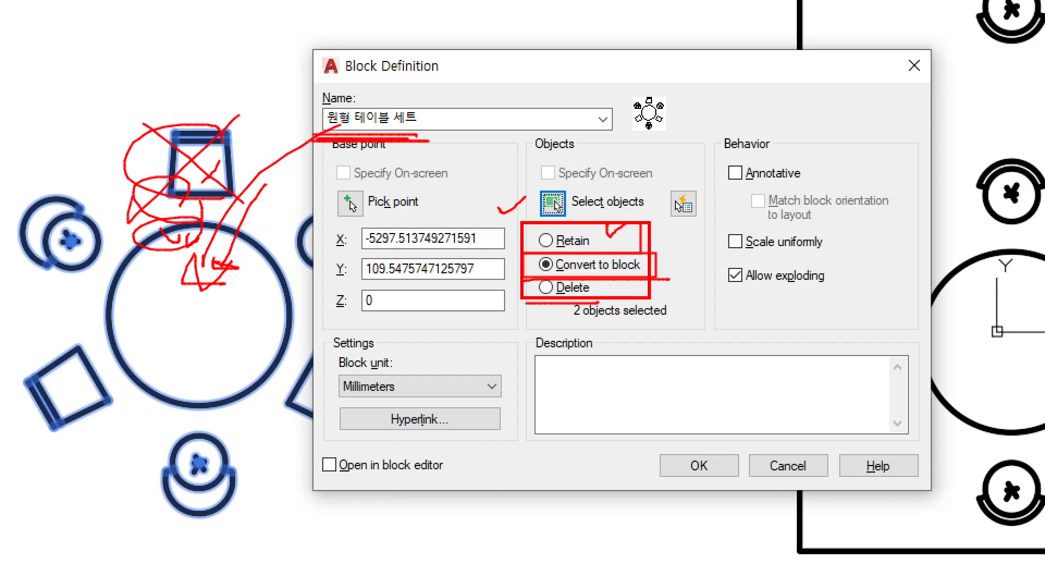
pyautogui.moveTo(516, 281)
pyautogui.mouseDown()
pyautogui.moveTo(585, 254)
pyautogui.moveTo(685, 268)
pyautogui.moveTo(516, 281)
pyautogui.mouseUp()
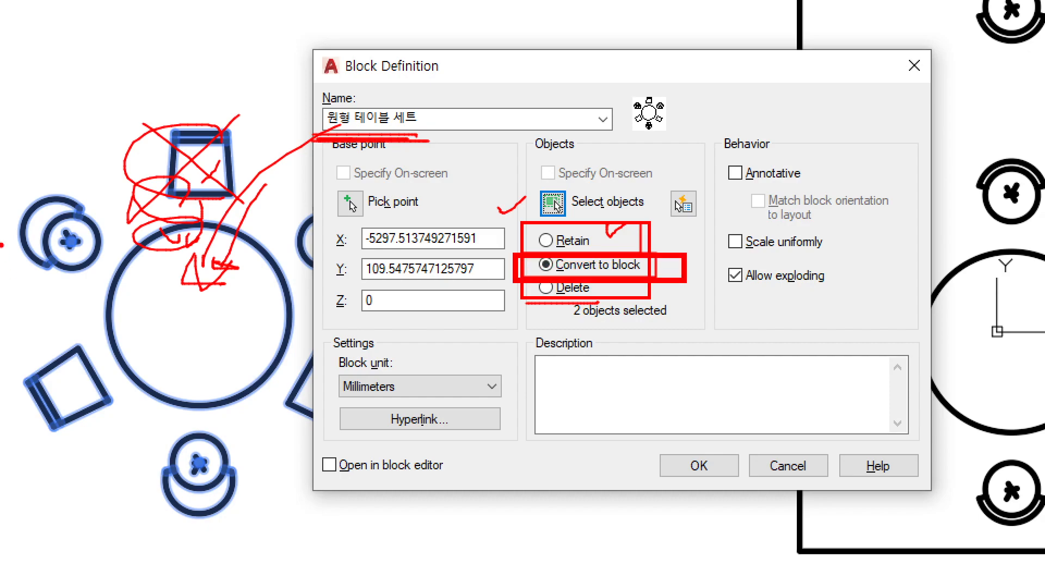
pyautogui.moveTo(111, 194); pyautogui.dragTo(159, 203)
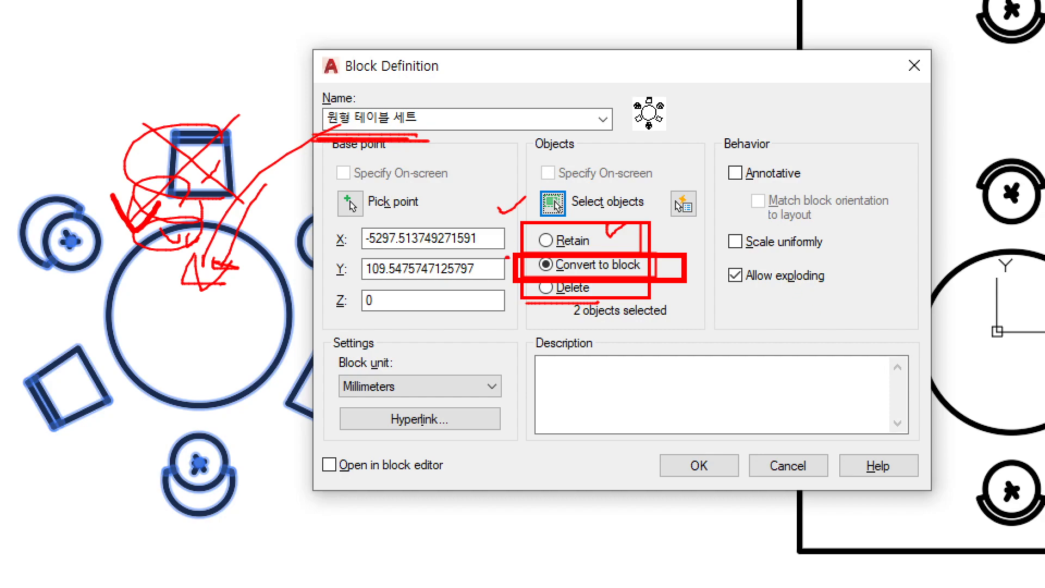
pyautogui.moveTo(206, 194); pyautogui.dragTo(203, 235)
pyautogui.moveTo(445, 270); pyautogui.dragTo(477, 284)
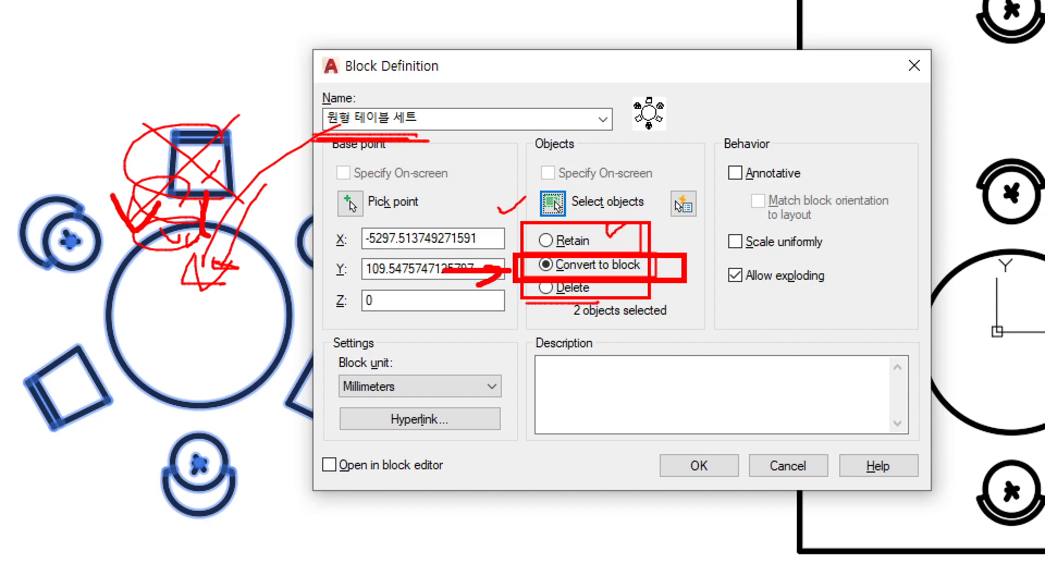
pyautogui.moveTo(653, 263); pyautogui.dragTo(682, 268)
pyautogui.moveTo(676, 233); pyautogui.dragTo(656, 238)
pyautogui.moveTo(269, 196)
pyautogui.mouseDown()
pyautogui.moveTo(229, 246)
pyautogui.moveTo(256, 249)
pyautogui.moveTo(204, 248)
pyautogui.mouseUp()
pyautogui.moveTo(458, 243)
pyautogui.mouseDown()
pyautogui.moveTo(525, 243)
pyautogui.moveTo(517, 251)
pyautogui.mouseUp()
pyautogui.moveTo(479, 290); pyautogui.dragTo(498, 312)
pyautogui.moveTo(229, 215)
pyautogui.mouseDown()
pyautogui.moveTo(191, 253)
pyautogui.moveTo(223, 256)
pyautogui.mouseUp()
pyautogui.moveTo(663, 259); pyautogui.dragTo(669, 272)
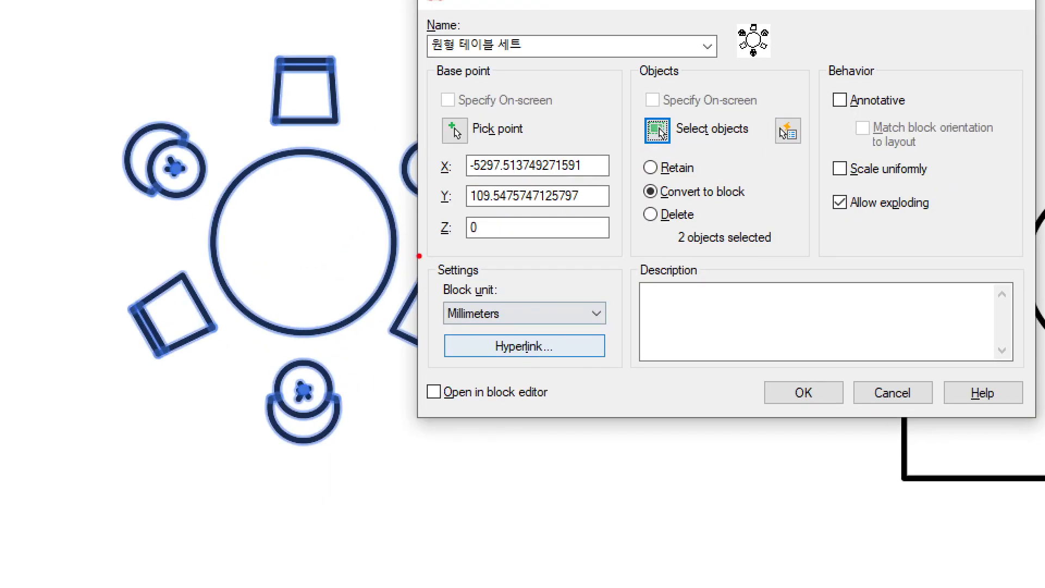
pyautogui.moveTo(419, 256); pyautogui.dragTo(629, 382)
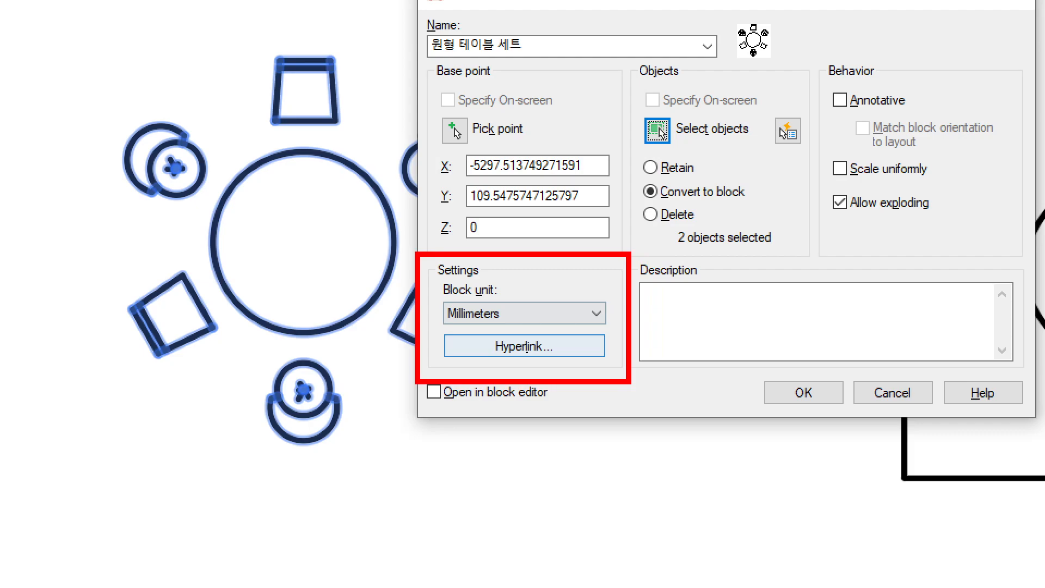
pyautogui.moveTo(509, 319); pyautogui.dragTo(598, 321)
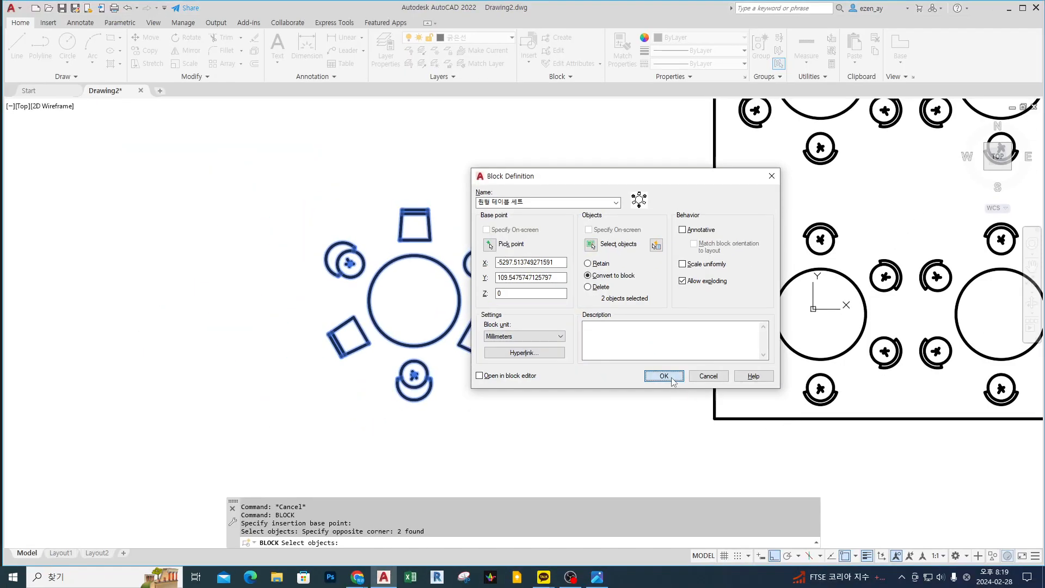
# - Create the block with Convert to block and millimetres kept, and check by selecting it that the table set is one object
pyautogui.click(803, 392)
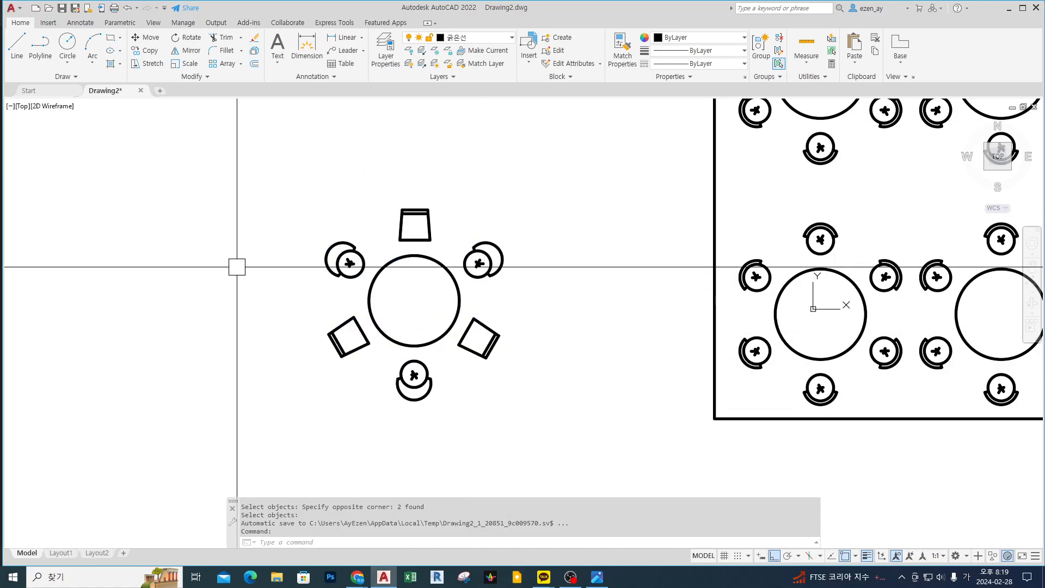
pyautogui.click(403, 207)
pyautogui.press('Escape')
pyautogui.click(411, 203)
pyautogui.press('Escape')
pyautogui.click(407, 207)
pyautogui.press('Escape')
pyautogui.click(405, 211)
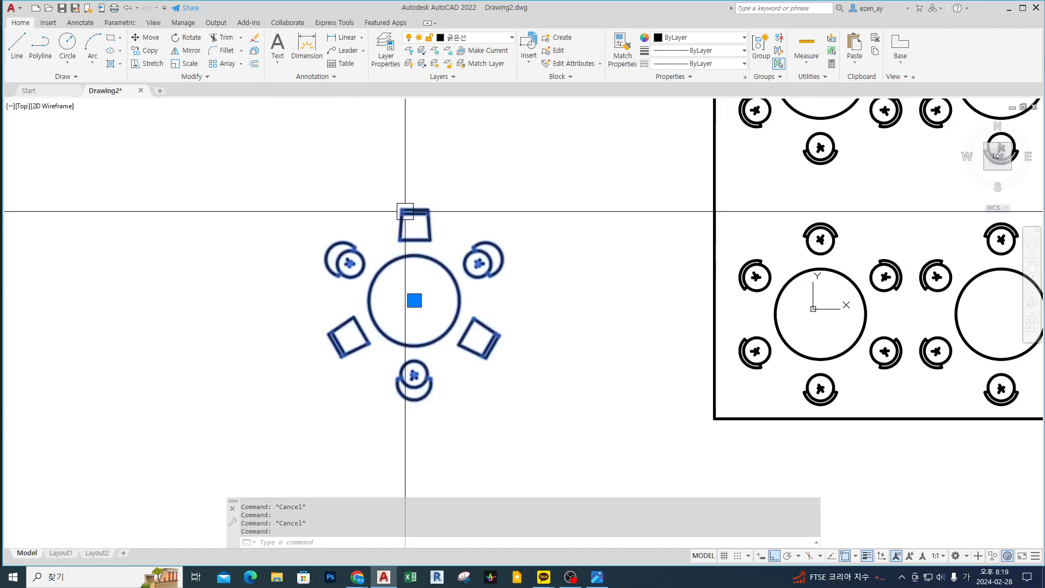
pyautogui.press('Escape')
pyautogui.moveTo(992, 232); pyautogui.dragTo(1001, 228, button='middle')
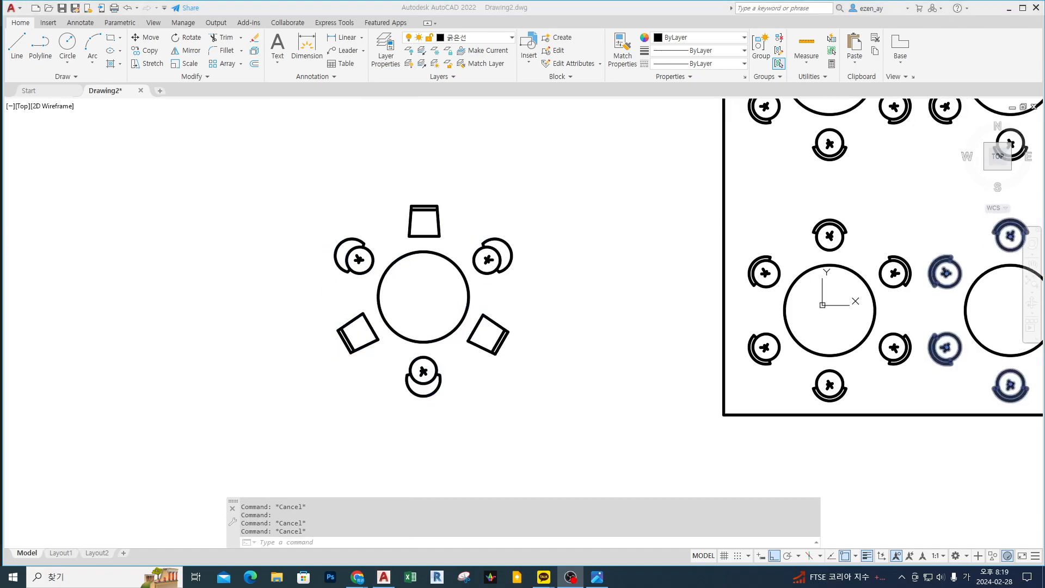
pyautogui.click(570, 357)
pyautogui.press('Escape')
pyautogui.moveTo(623, 310); pyautogui.dragTo(746, 329, button='middle')
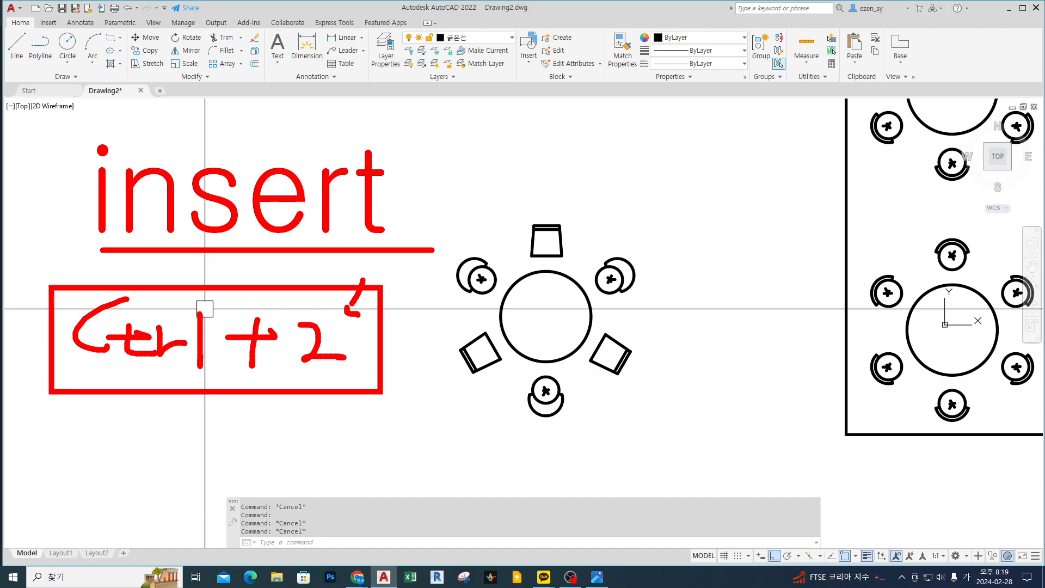
pyautogui.moveTo(30, 196)
pyautogui.mouseDown()
pyautogui.moveTo(72, 197)
pyautogui.moveTo(61, 184)
pyautogui.mouseUp()
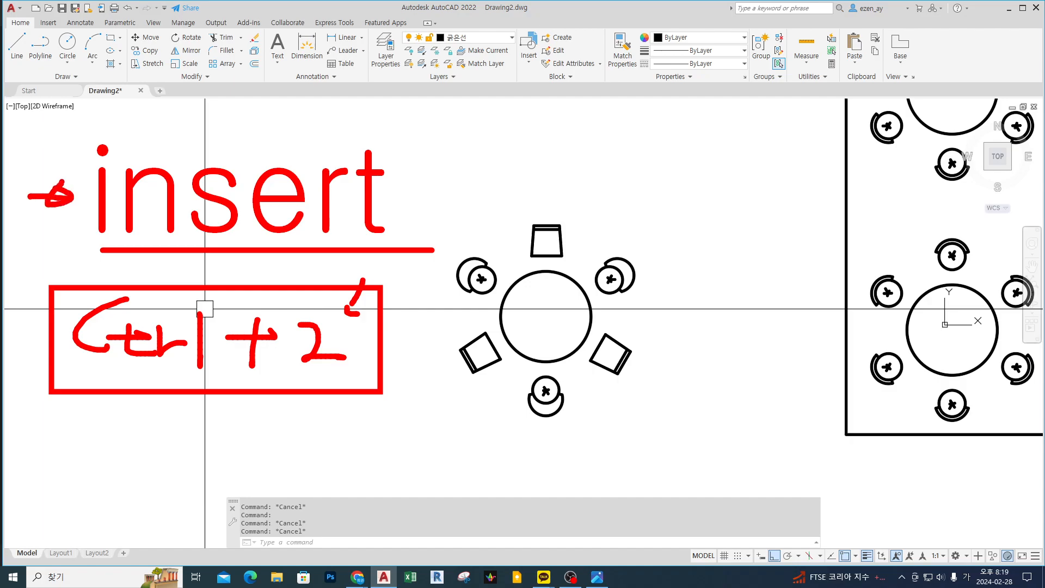
# - Run the INSERT command to open the palette of available blocks
pyautogui.press('Escape')
pyautogui.press('Escape')
pyautogui.write('ㅏㅜㄴㄷㄱ')
pyautogui.press('Return')
pyautogui.write('insert')
pyautogui.press('Return')
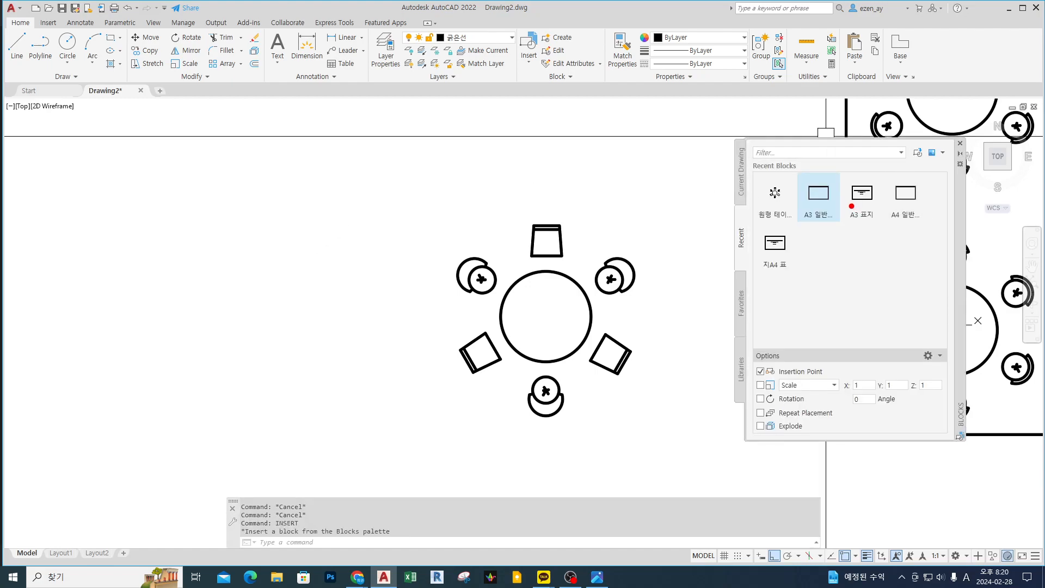
pyautogui.moveTo(815, 218)
pyautogui.mouseDown()
pyautogui.moveTo(780, 232)
pyautogui.moveTo(798, 193)
pyautogui.moveTo(877, 210)
pyautogui.moveTo(870, 191)
pyautogui.mouseUp()
pyautogui.moveTo(916, 204); pyautogui.dragTo(865, 244)
pyautogui.moveTo(803, 256)
pyautogui.mouseDown()
pyautogui.moveTo(805, 267)
pyautogui.moveTo(792, 267)
pyautogui.mouseUp()
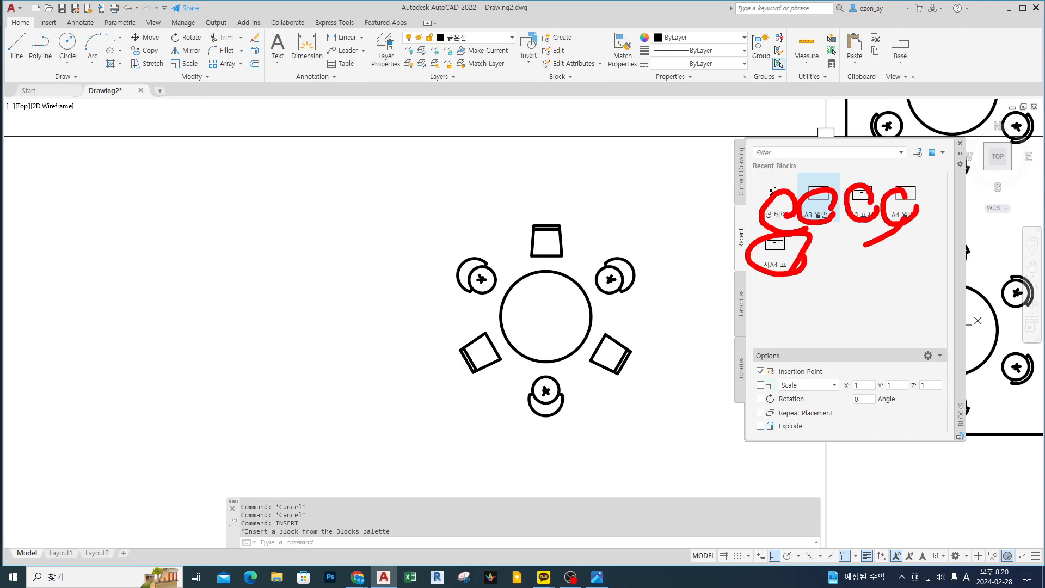
pyautogui.press('Escape')
# - Insert three copies of the 원형 테이블 세트 block in the empty area to the left of the original table set
pyautogui.moveTo(774, 194); pyautogui.dragTo(297, 226)
pyautogui.moveTo(782, 194)
pyautogui.mouseDown()
pyautogui.moveTo(769, 314)
pyautogui.moveTo(109, 419)
pyautogui.mouseUp()
pyautogui.scroll(-2, 378, 343)
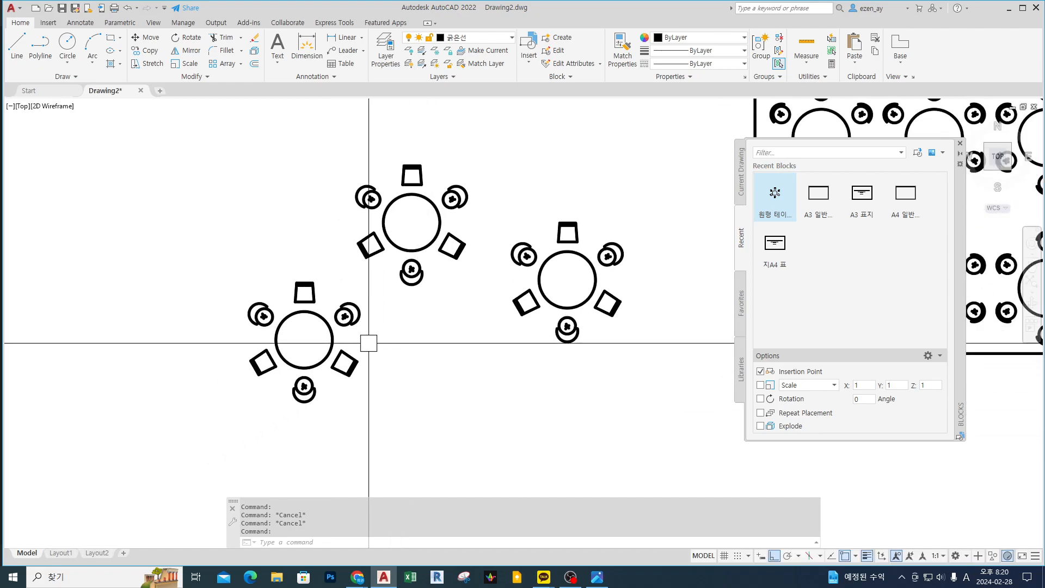
pyautogui.moveTo(774, 193); pyautogui.dragTo(473, 401)
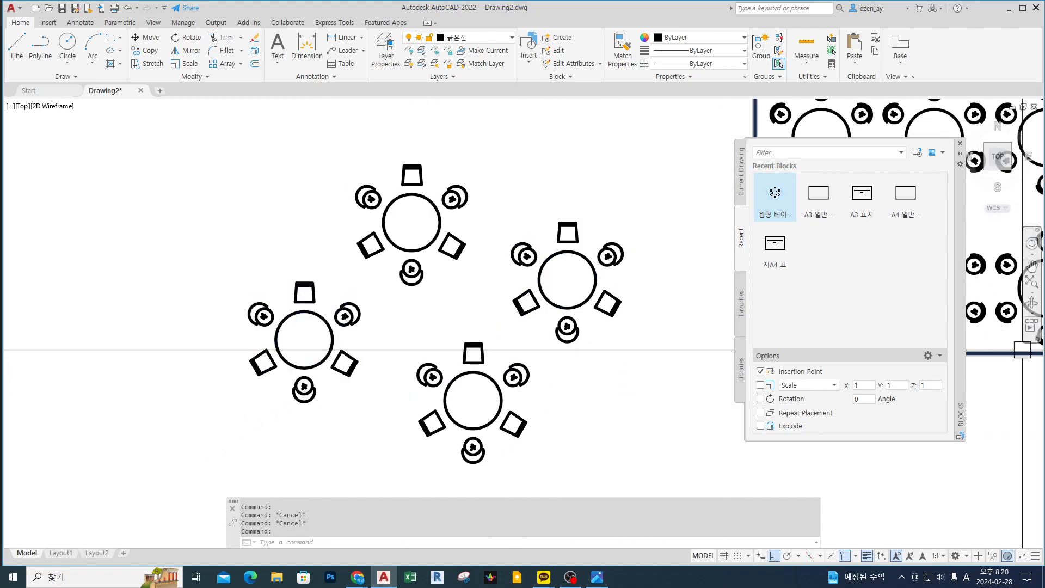
pyautogui.scroll(4, 415, 185)
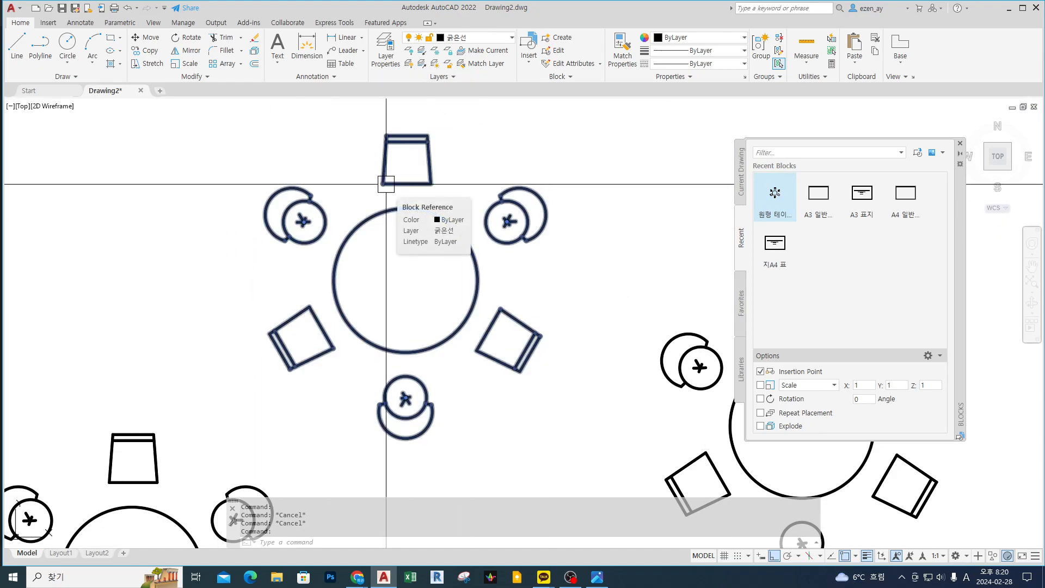
pyautogui.scroll(-4, 385, 184)
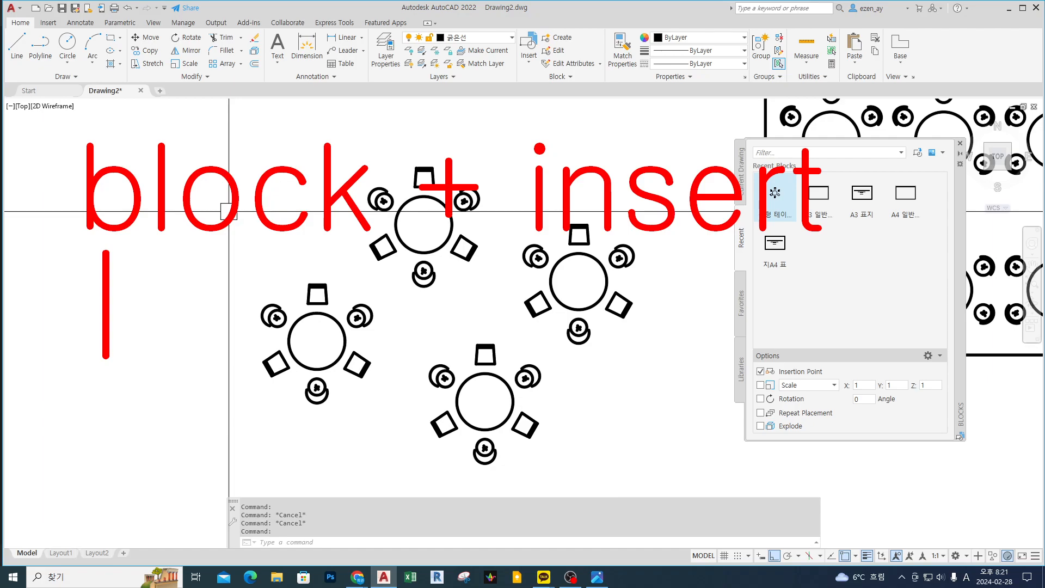
pyautogui.write('explode')
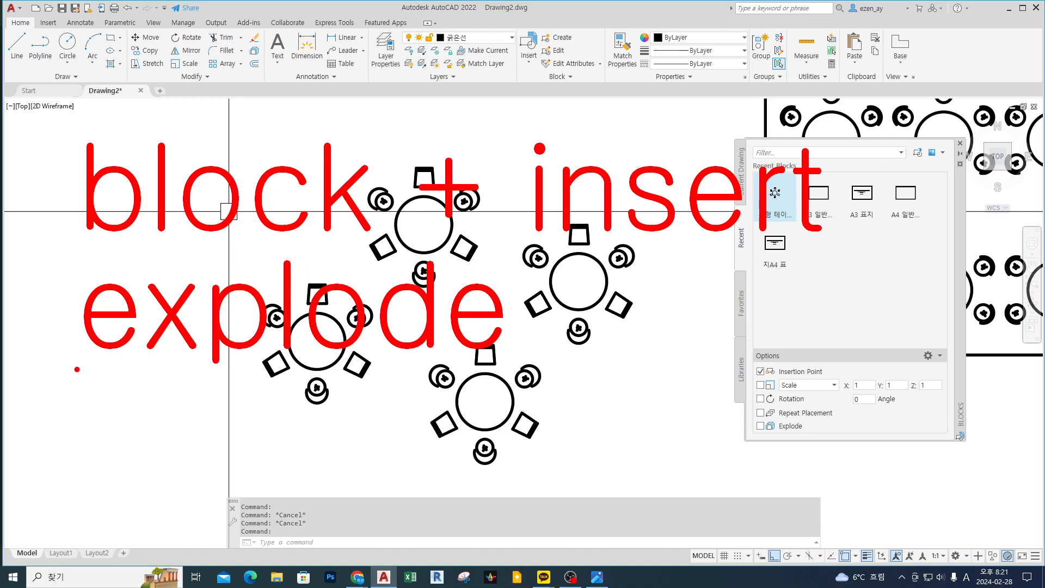
pyautogui.moveTo(55, 387)
pyautogui.mouseDown()
pyautogui.moveTo(359, 330)
pyautogui.moveTo(865, 128)
pyautogui.mouseUp()
pyautogui.moveTo(351, 124)
pyautogui.mouseDown()
pyautogui.moveTo(538, 127)
pyautogui.moveTo(537, 146)
pyautogui.mouseUp()
pyautogui.moveTo(581, 248)
pyautogui.mouseDown()
pyautogui.moveTo(530, 294)
pyautogui.moveTo(546, 296)
pyautogui.moveTo(569, 263)
pyautogui.mouseUp()
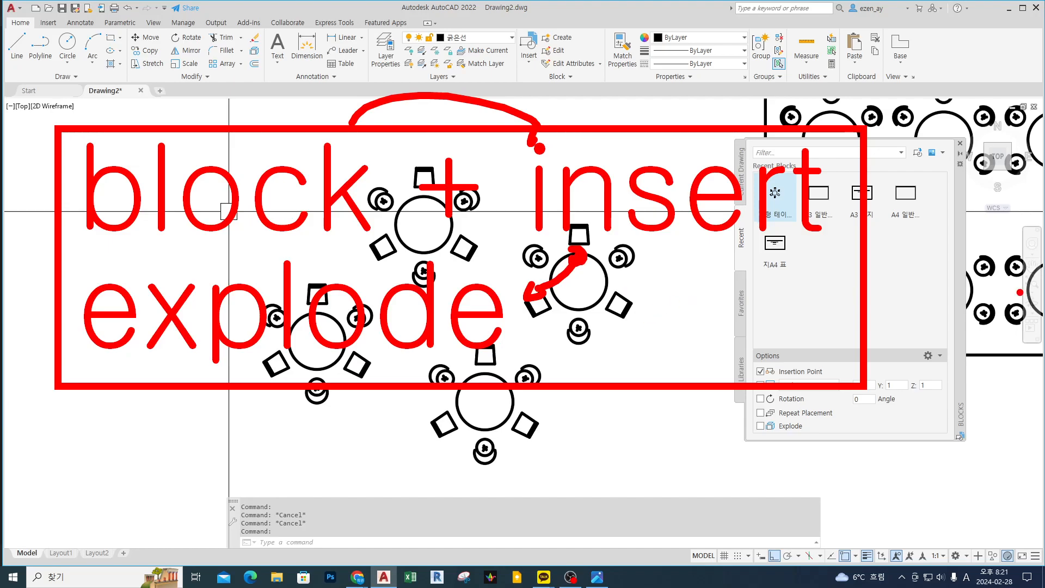
pyautogui.press('Escape')
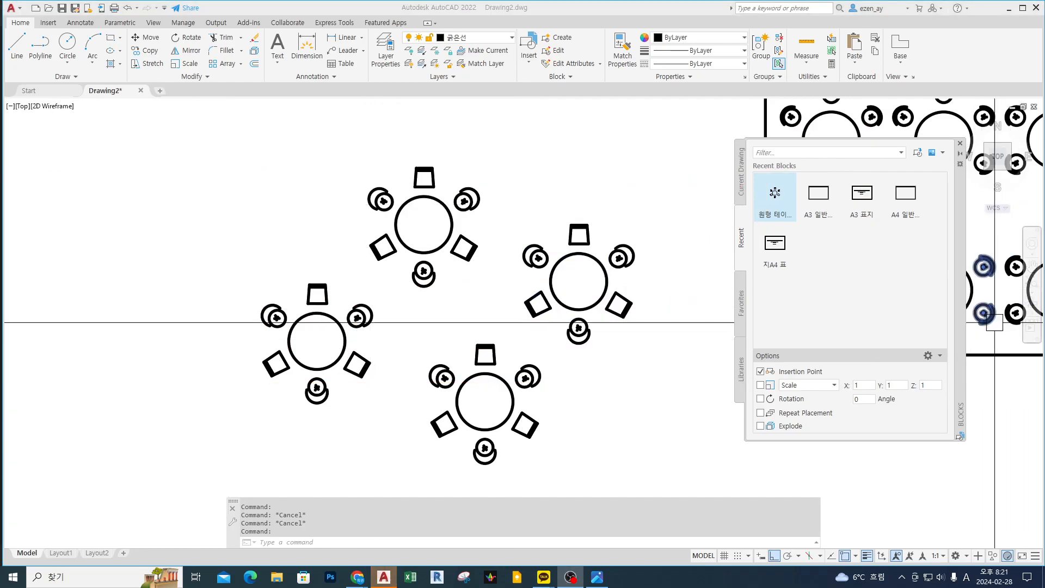
# - Clear the selection and close the palette of available blocks
pyautogui.click(562, 163)
pyautogui.press('Escape')
pyautogui.press('Escape')
pyautogui.click(960, 143)
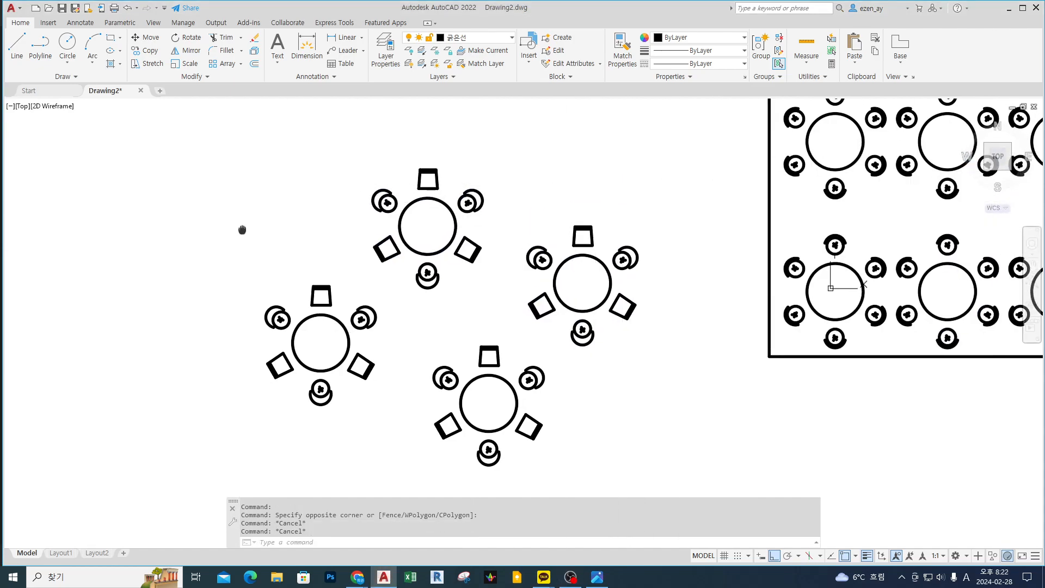
# - Open DesignCenter and move its palette aside over the drawing area
pyautogui.moveTo(267, 228); pyautogui.dragTo(314, 238, button='middle')
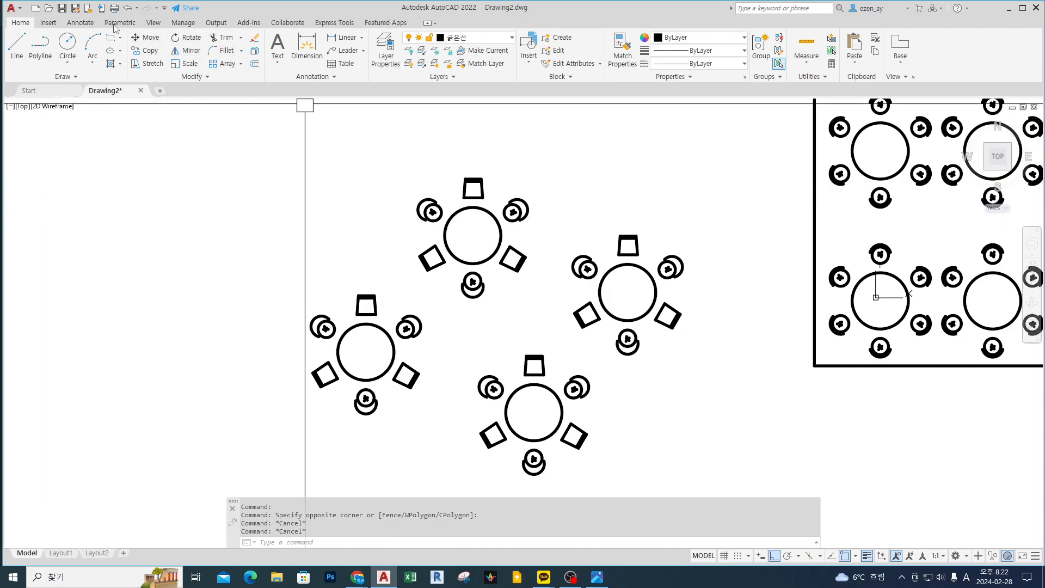
pyautogui.click(53, 24)
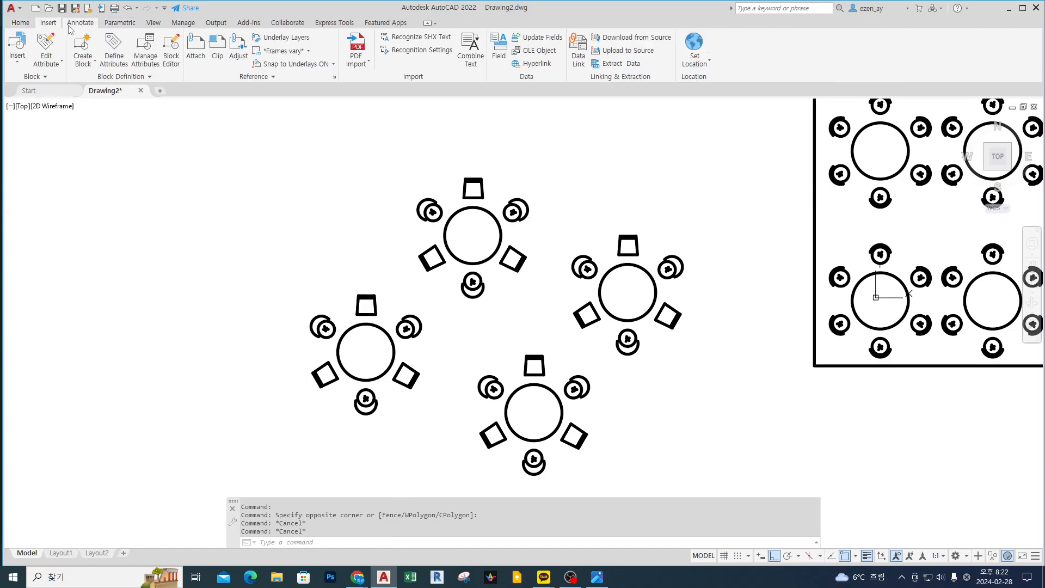
pyautogui.click(120, 22)
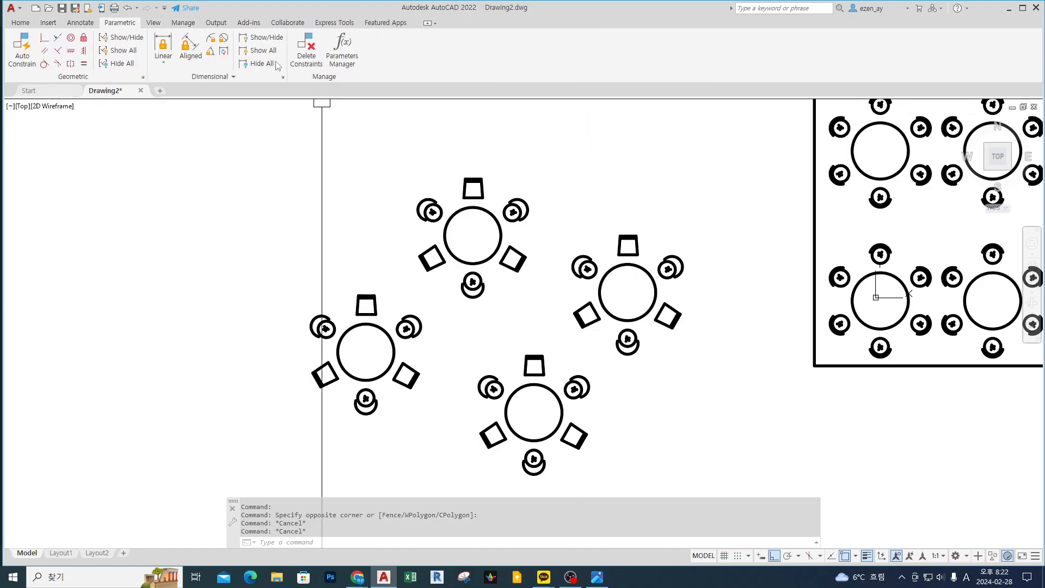
pyautogui.click(153, 23)
pyautogui.click(491, 64)
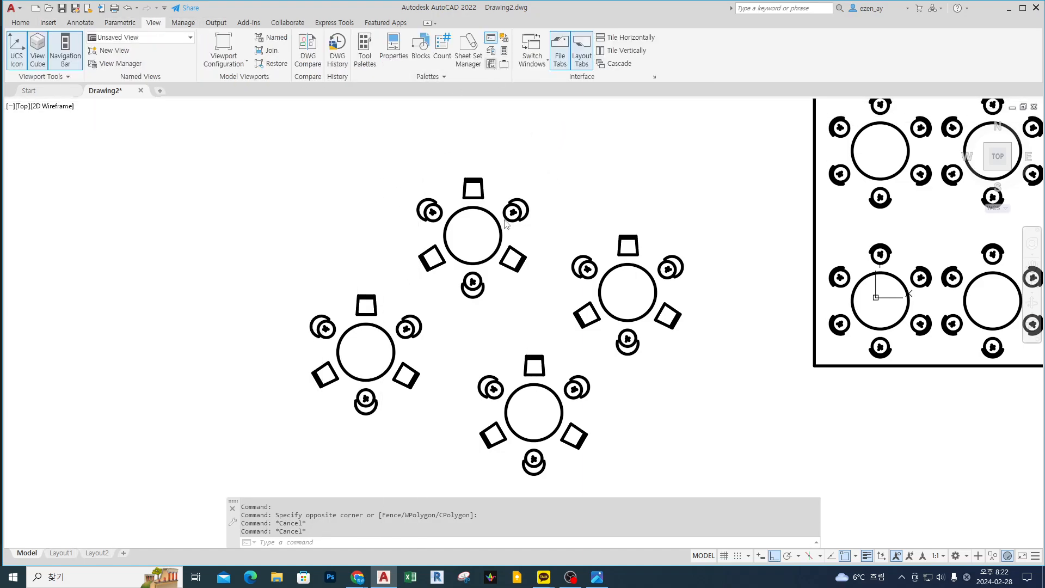
pyautogui.moveTo(423, 211); pyautogui.dragTo(68, 223)
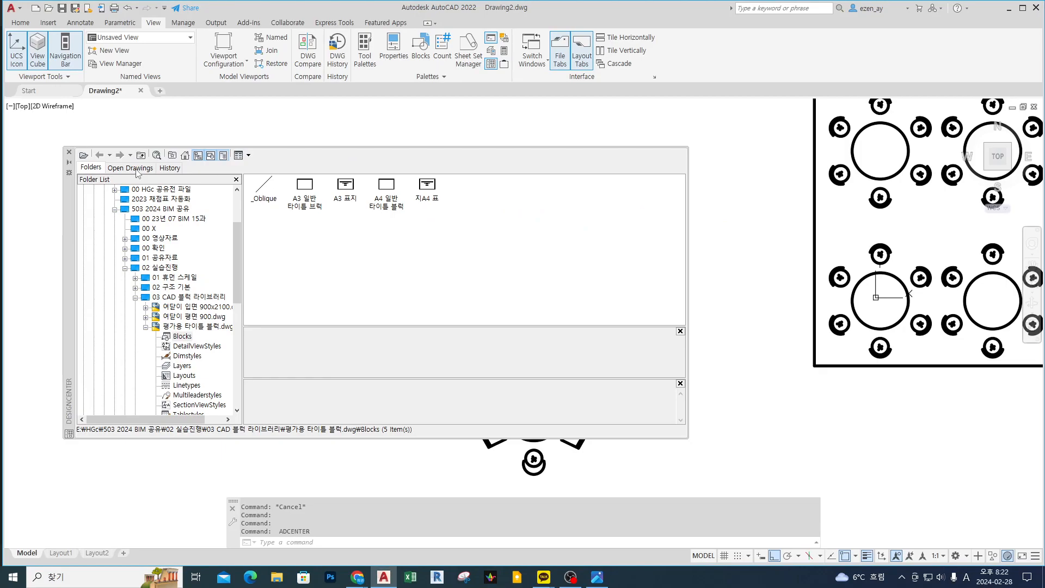
# - List the blocks of the open drawing Drawing2.dwg in DesignCenter and place a 원형 테이블 세트 copy below the rectangular room
pyautogui.click(210, 163)
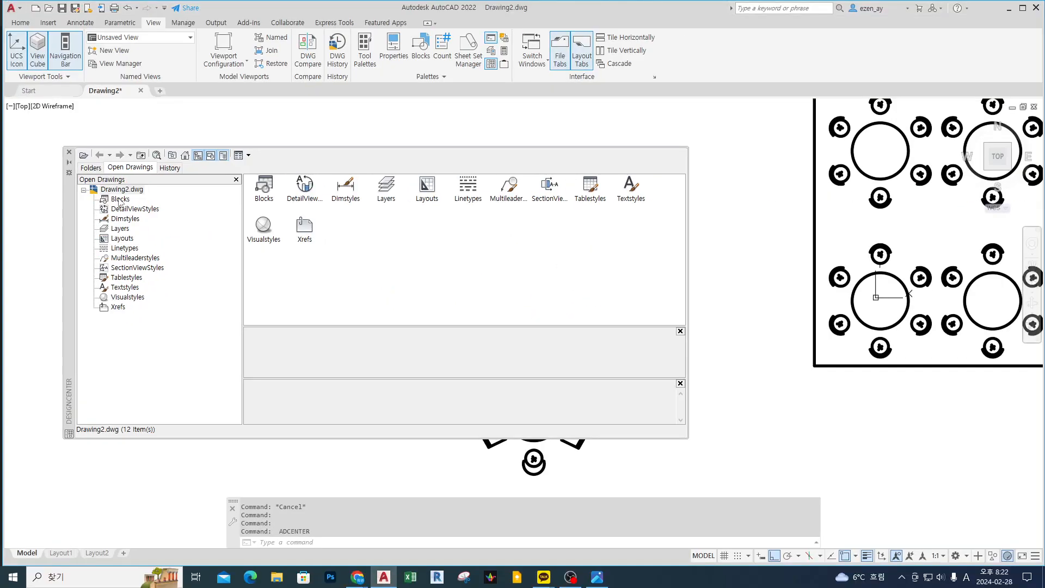
pyautogui.click(157, 188)
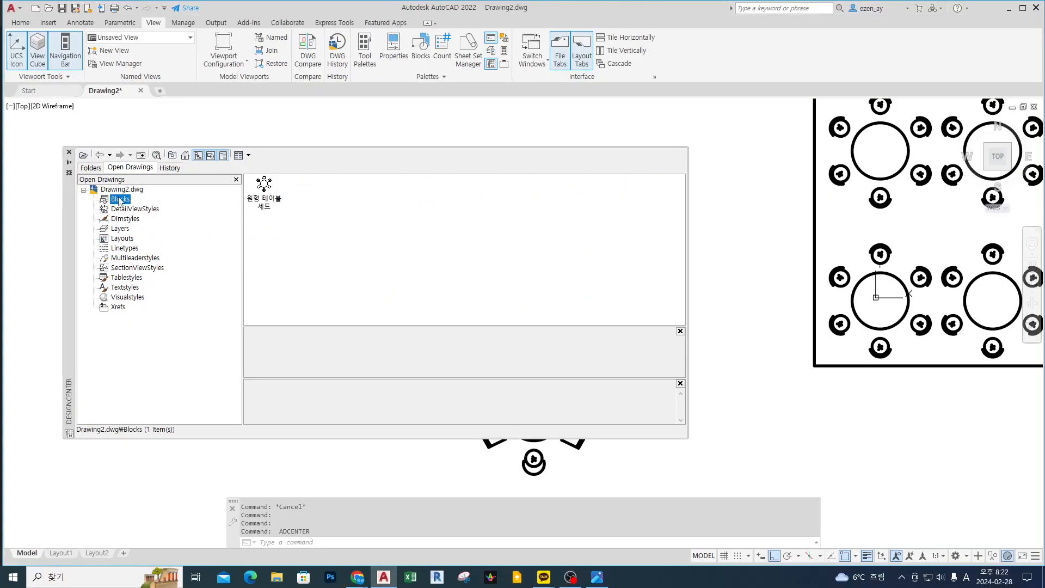
pyautogui.click(266, 195)
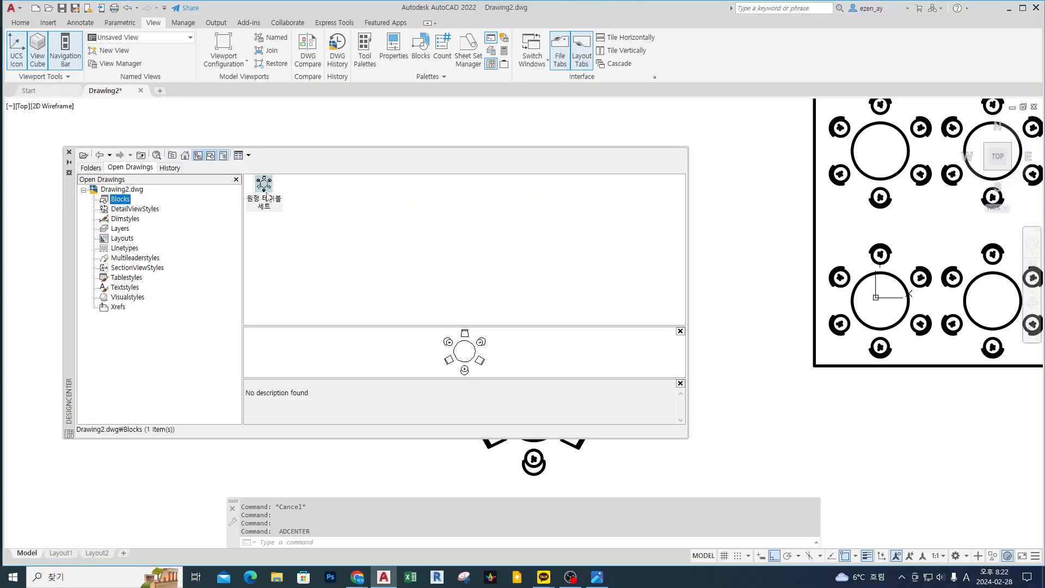
pyautogui.moveTo(266, 188)
pyautogui.mouseDown()
pyautogui.moveTo(735, 303)
pyautogui.moveTo(770, 435)
pyautogui.moveTo(781, 430)
pyautogui.mouseUp()
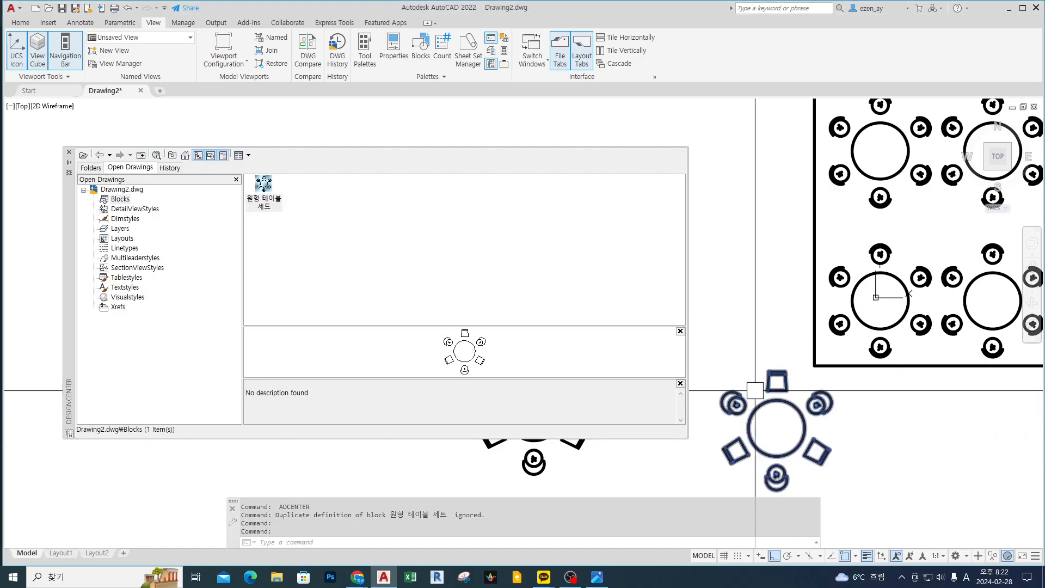
# - Insert two more 원형 테이블 세트 copies from DesignCenter at scale 1 and rotation 0, below and above the existing sets
pyautogui.scroll(-2, 765, 334)
pyautogui.moveTo(765, 334); pyautogui.dragTo(923, 275, button='middle')
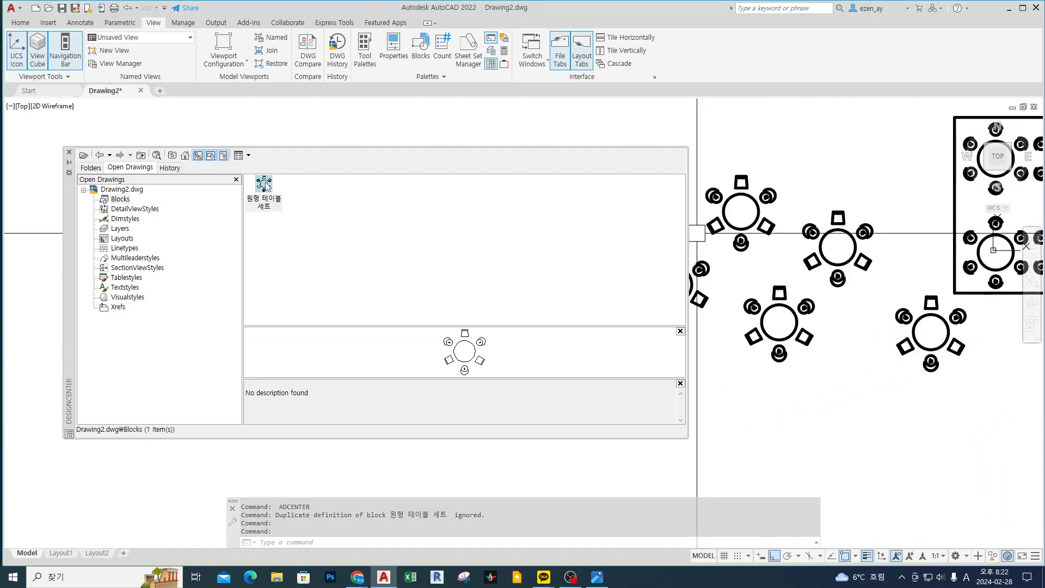
pyautogui.doubleClick(265, 185)
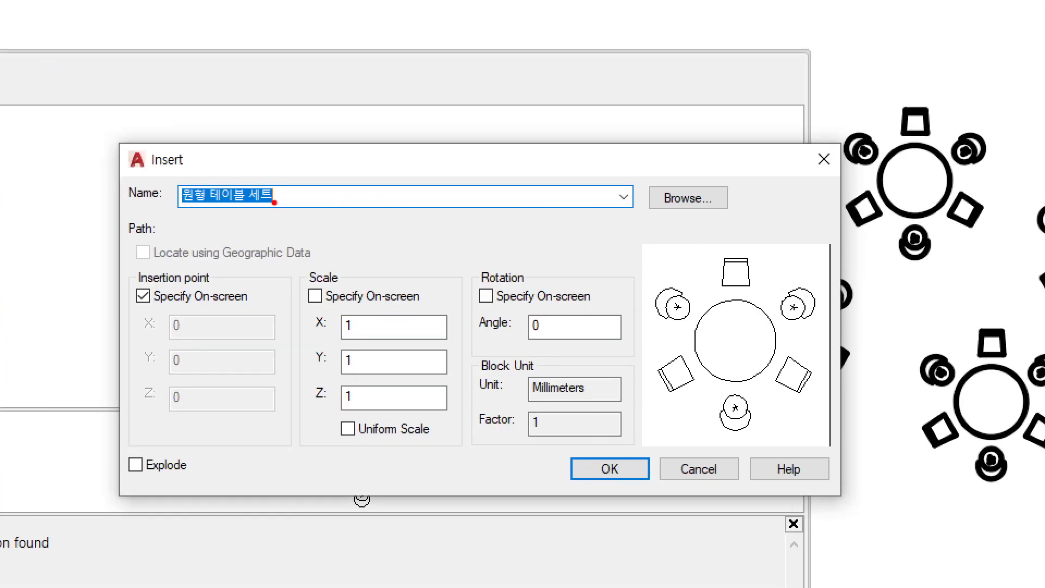
pyautogui.moveTo(215, 170)
pyautogui.mouseDown()
pyautogui.moveTo(164, 115)
pyautogui.moveTo(182, 185)
pyautogui.mouseUp()
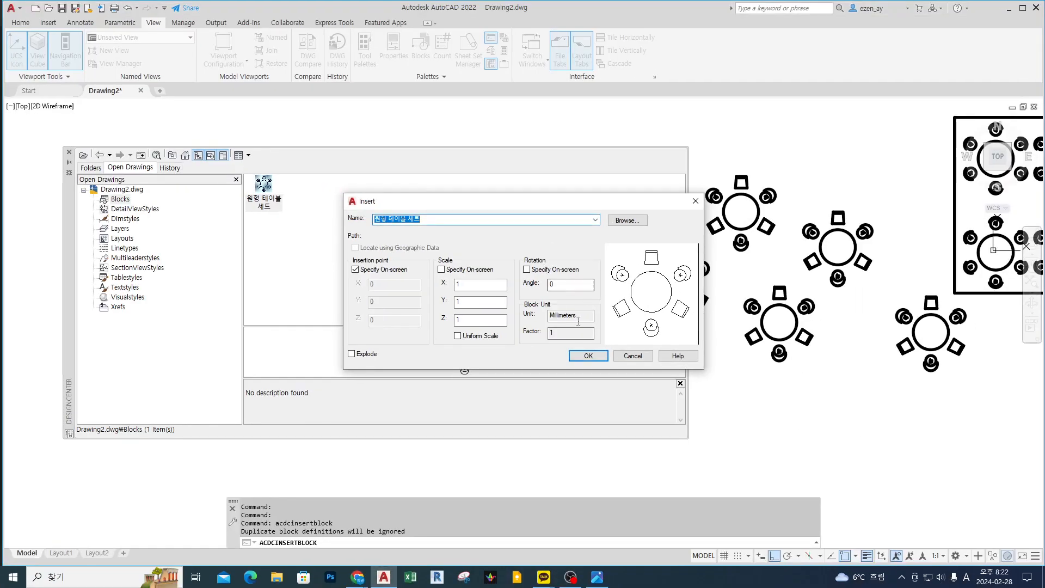
pyautogui.click(588, 356)
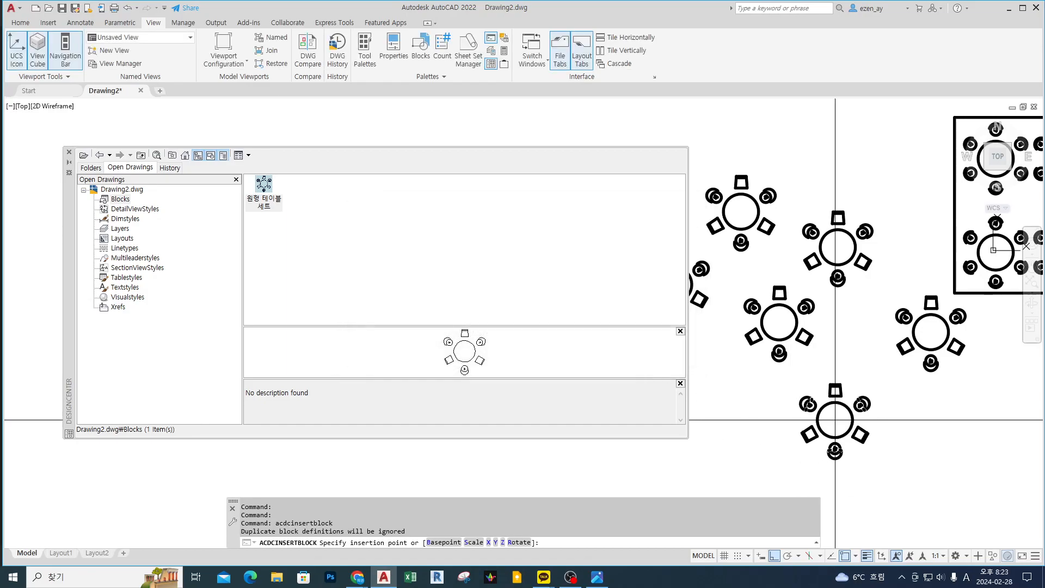
pyautogui.click(841, 419)
pyautogui.doubleClick(265, 188)
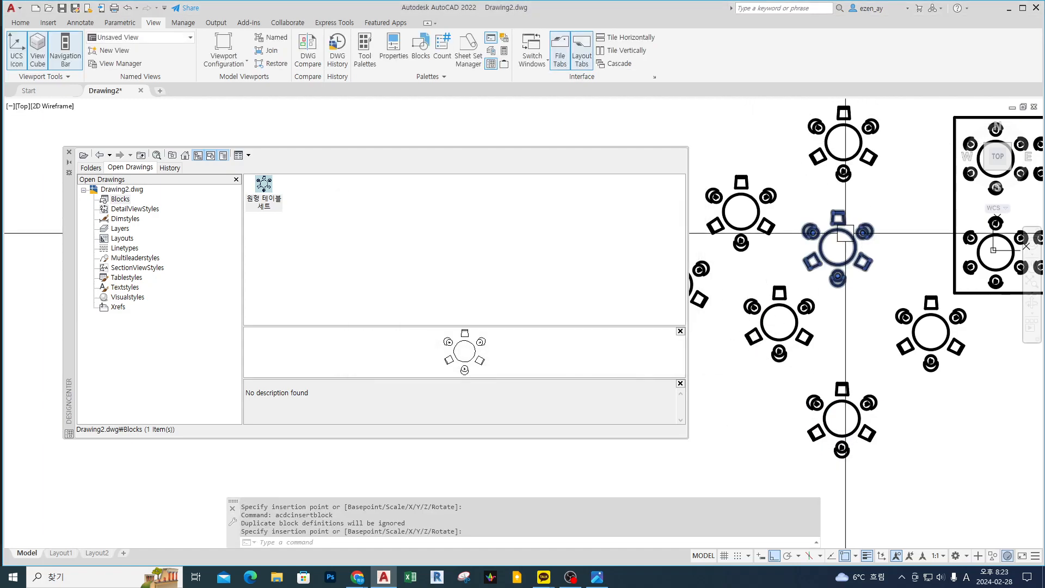
# - Cancel any active command and close DesignCenter
pyautogui.press('Escape')
pyautogui.press('Escape')
pyautogui.press('Escape')
pyautogui.press('Escape')
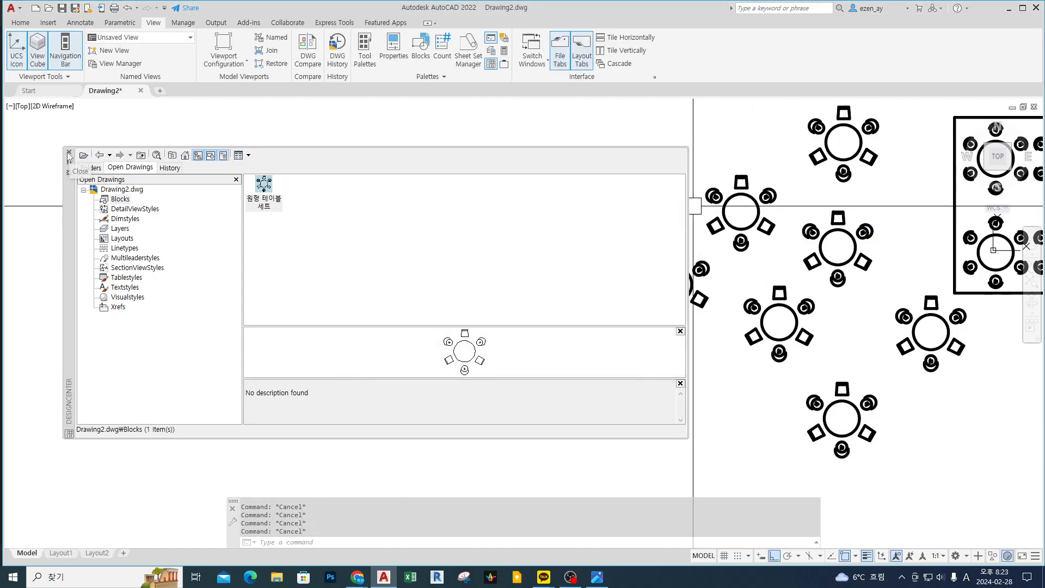
pyautogui.click(69, 157)
# - Explode the remaining 원형 테이블 세트 block with the EXPLODE command
pyautogui.scroll(5, 466, 280)
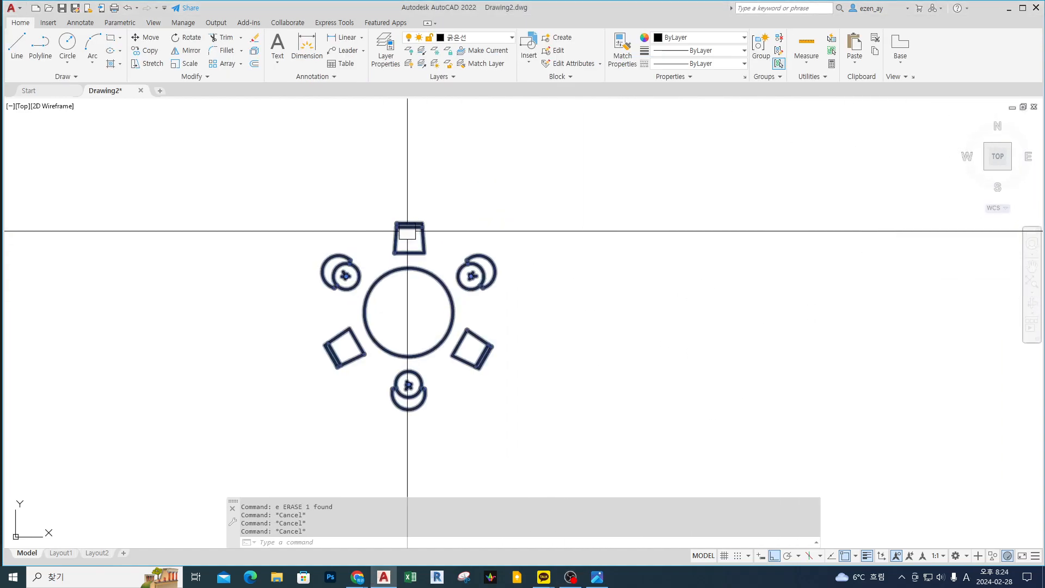
pyautogui.scroll(-2, 473, 256)
pyautogui.scroll(2, 490, 258)
pyautogui.scroll(-2, 429, 256)
pyautogui.scroll(3, 442, 262)
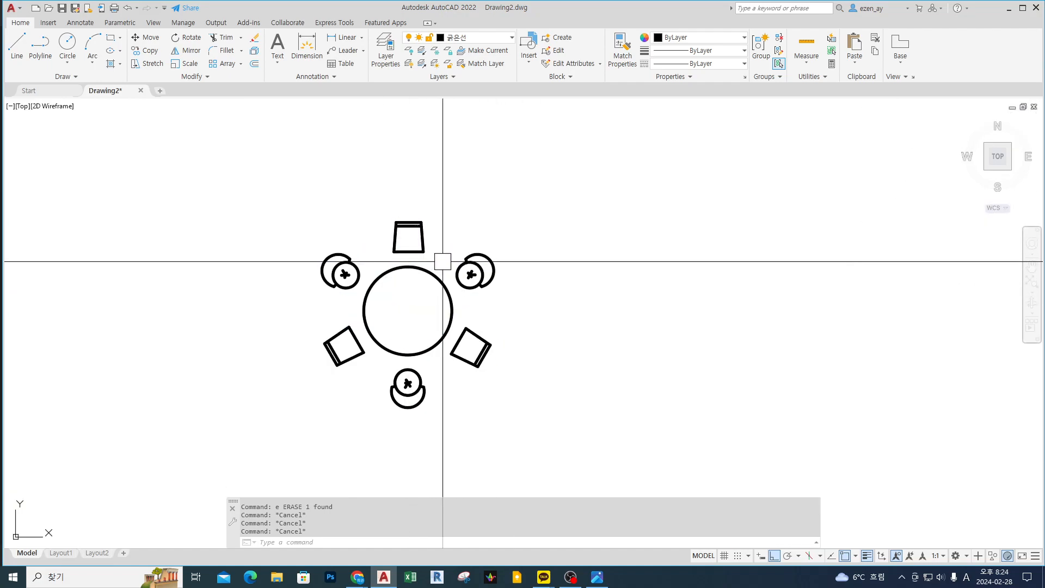
pyautogui.write('x')
pyautogui.press('Return')
pyautogui.click(563, 206)
pyautogui.click(269, 384)
pyautogui.click(391, 270)
pyautogui.press('Escape')
# - Select chairs of the exploded set to check which objects belong together, and clear the selection
pyautogui.click(404, 232)
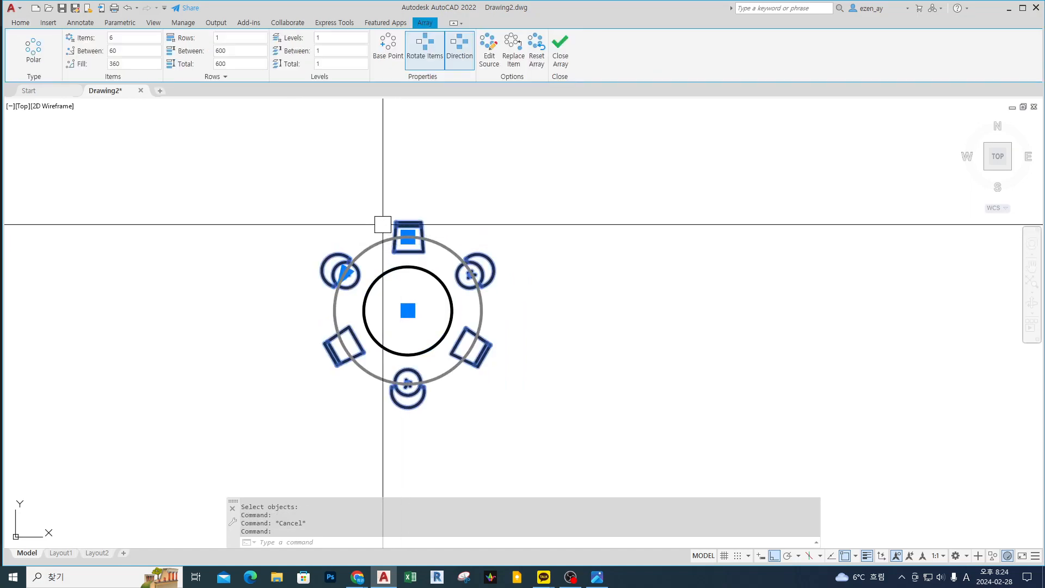
pyautogui.press('Escape')
pyautogui.press('Escape')
pyautogui.click(471, 273)
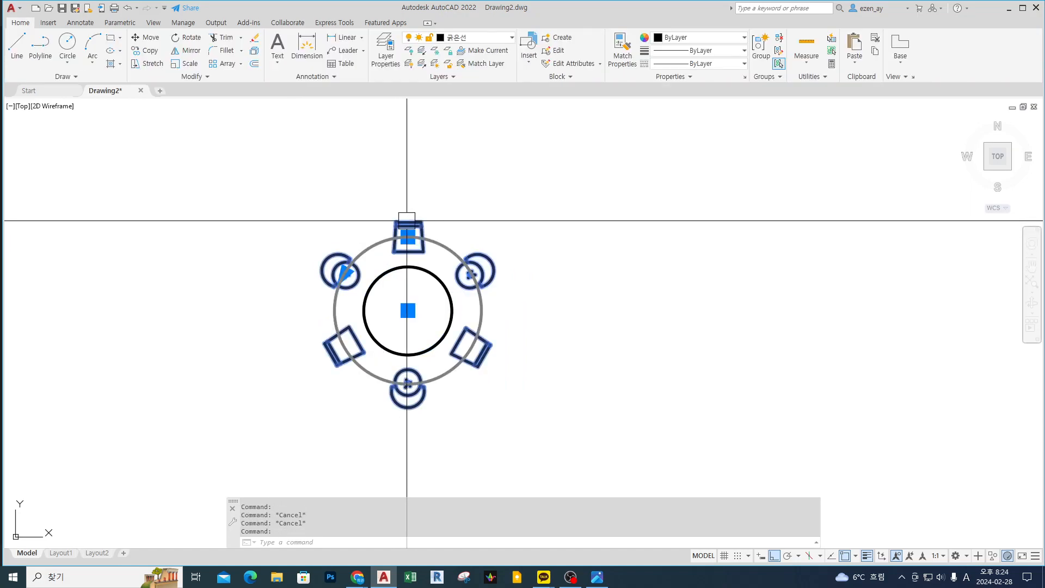
pyautogui.press('Escape')
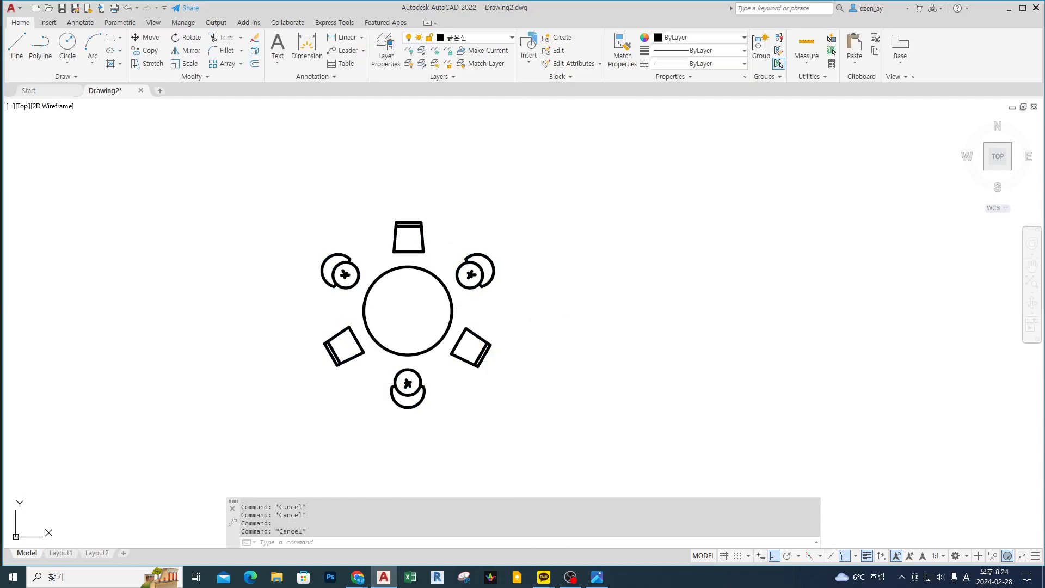
pyautogui.click(593, 300)
pyautogui.press('Escape')
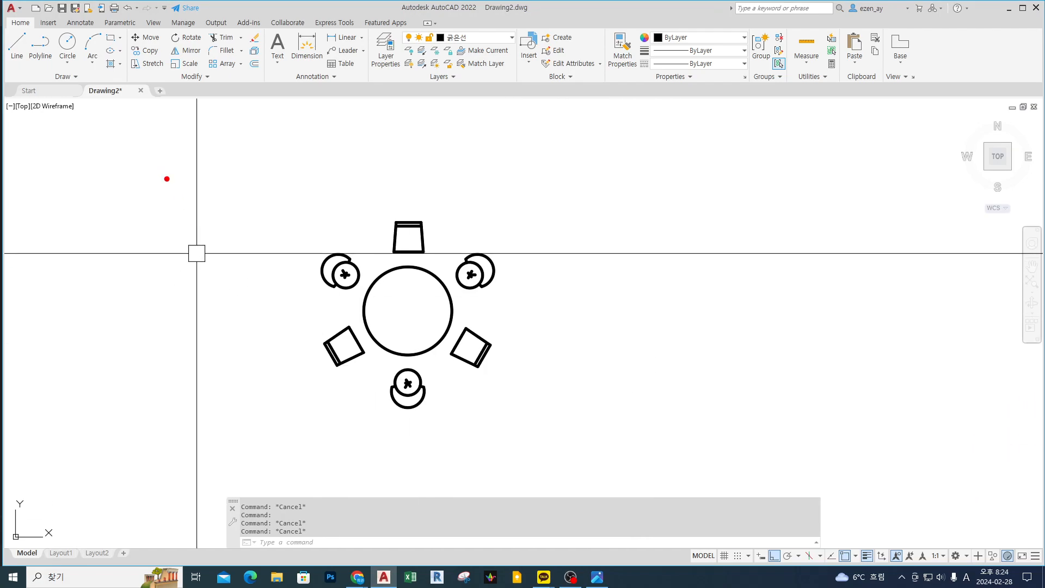
pyautogui.moveTo(115, 134)
pyautogui.mouseDown()
pyautogui.moveTo(154, 139)
pyautogui.moveTo(170, 128)
pyautogui.moveTo(192, 177)
pyautogui.mouseUp()
pyautogui.moveTo(195, 134)
pyautogui.mouseDown()
pyautogui.moveTo(238, 133)
pyautogui.moveTo(195, 158)
pyautogui.mouseUp()
pyautogui.moveTo(240, 114)
pyautogui.mouseDown()
pyautogui.moveTo(278, 155)
pyautogui.moveTo(307, 139)
pyautogui.moveTo(370, 153)
pyautogui.mouseUp()
pyautogui.moveTo(376, 117)
pyautogui.mouseDown()
pyautogui.moveTo(376, 155)
pyautogui.moveTo(436, 155)
pyautogui.mouseUp()
pyautogui.moveTo(188, 111); pyautogui.dragTo(223, 133)
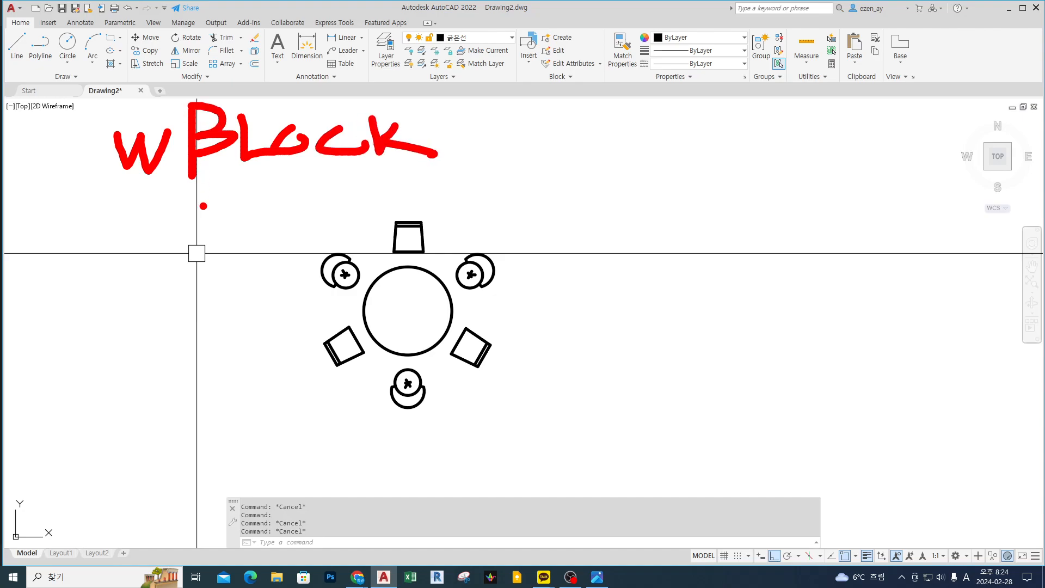
pyautogui.moveTo(120, 189); pyautogui.dragTo(437, 189)
pyautogui.press('Escape')
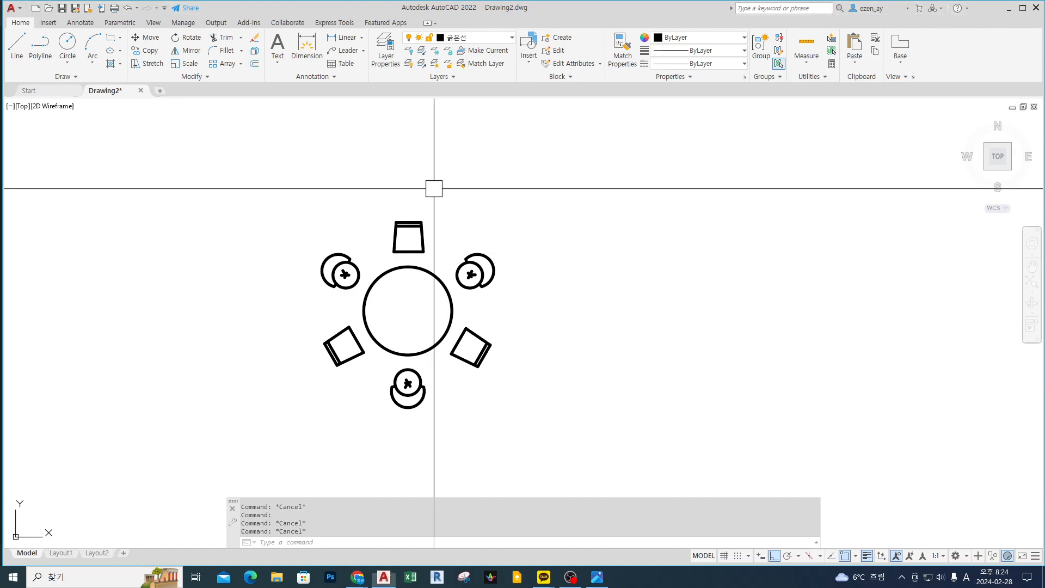
# - Run the WBLOCK command to open the Write Block settings
pyautogui.write('wbl')
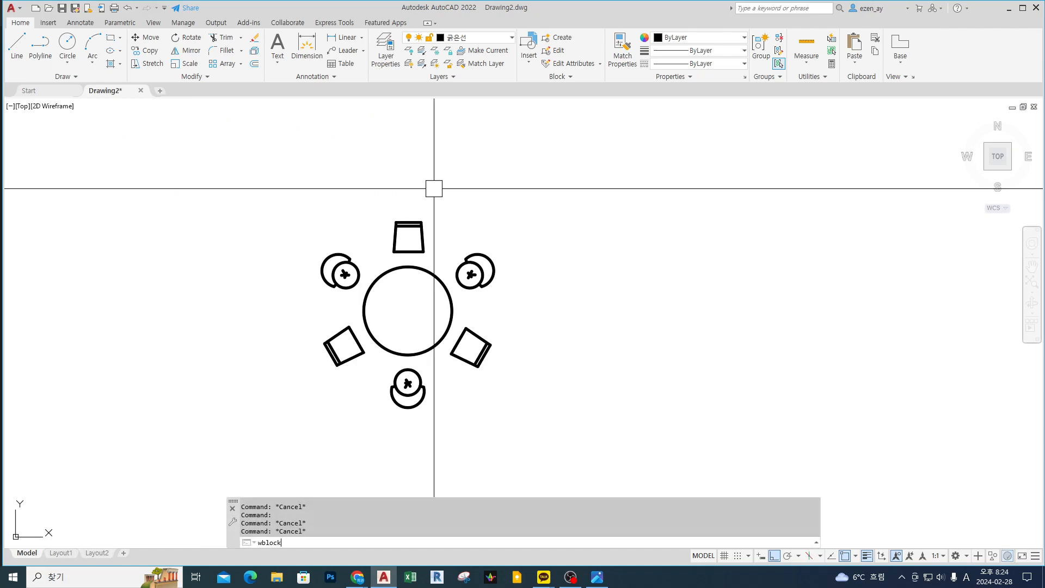
pyautogui.write('ock')
pyautogui.press('Return')
pyautogui.moveTo(472, 176); pyautogui.dragTo(605, 172)
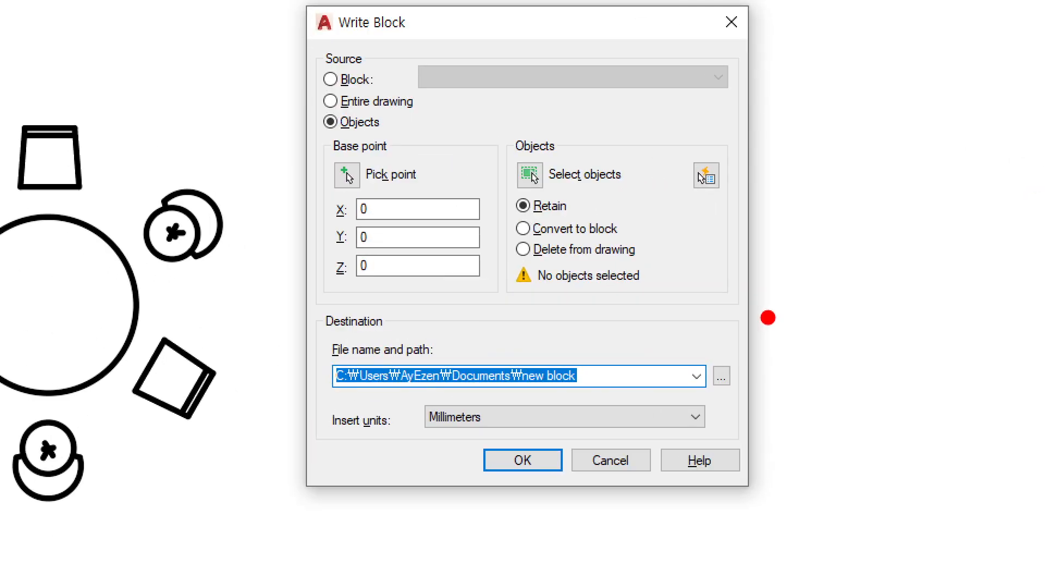
pyautogui.keyDown('ctrl'); pyautogui.moveTo(741, 145); pyautogui.dragTo(937, 281); pyautogui.keyUp('ctrl')
pyautogui.moveTo(888, 184)
pyautogui.mouseDown()
pyautogui.moveTo(836, 213)
pyautogui.moveTo(896, 220)
pyautogui.mouseUp()
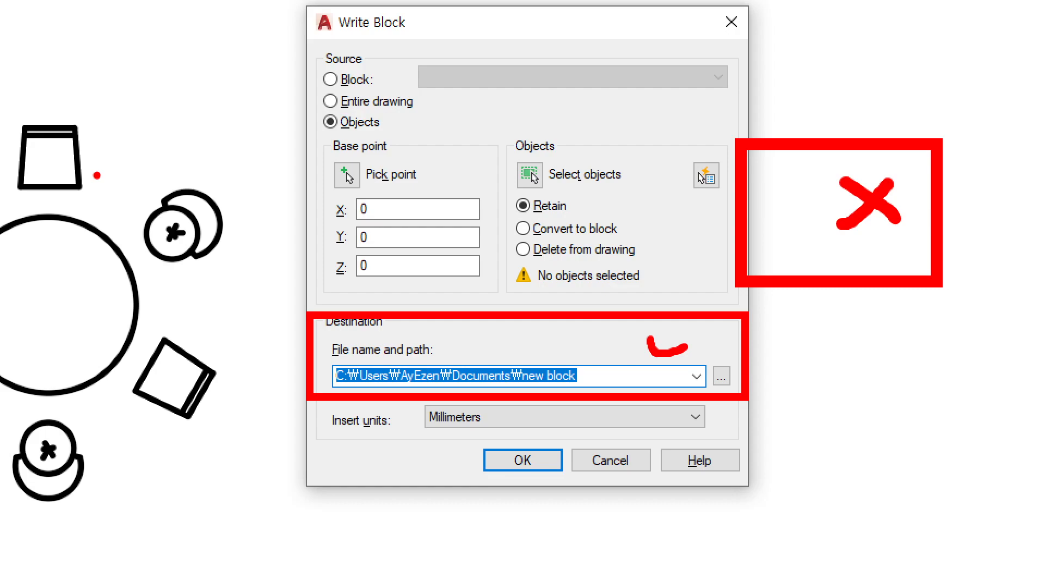
pyautogui.moveTo(562, 330); pyautogui.dragTo(588, 322)
pyautogui.moveTo(320, 196); pyautogui.dragTo(390, 153)
pyautogui.moveTo(34, 286)
pyautogui.mouseDown()
pyautogui.moveTo(38, 312)
pyautogui.moveTo(68, 297)
pyautogui.mouseUp()
pyautogui.moveTo(539, 186)
pyautogui.mouseDown()
pyautogui.moveTo(568, 180)
pyautogui.moveTo(540, 174)
pyautogui.mouseUp()
pyautogui.moveTo(162, 162)
pyautogui.mouseDown()
pyautogui.moveTo(33, 250)
pyautogui.moveTo(121, 206)
pyautogui.mouseUp()
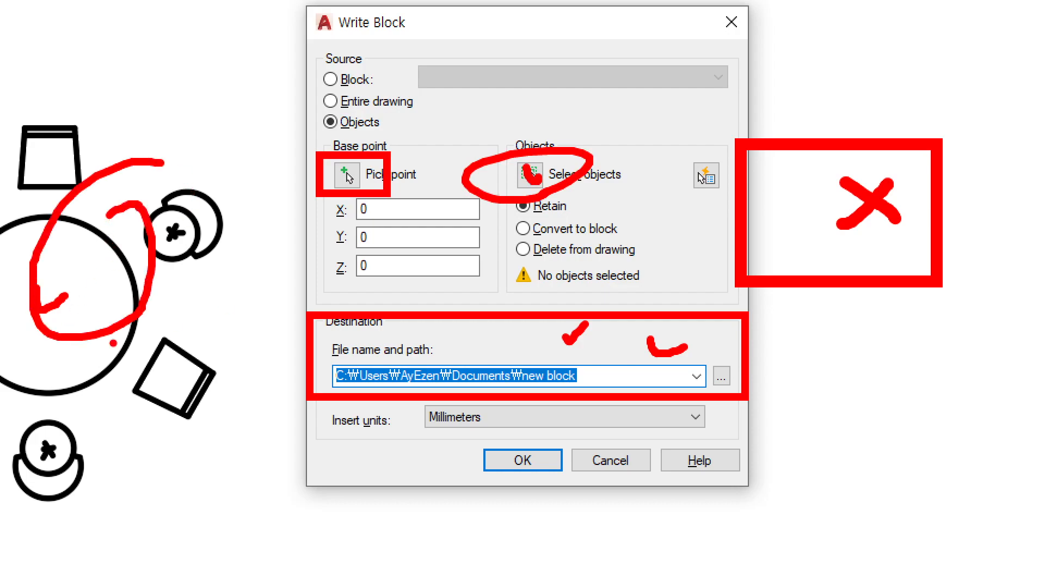
pyautogui.moveTo(597, 362); pyautogui.dragTo(635, 369)
pyautogui.moveTo(726, 381)
pyautogui.mouseDown()
pyautogui.moveTo(686, 390)
pyautogui.moveTo(713, 379)
pyautogui.mouseUp()
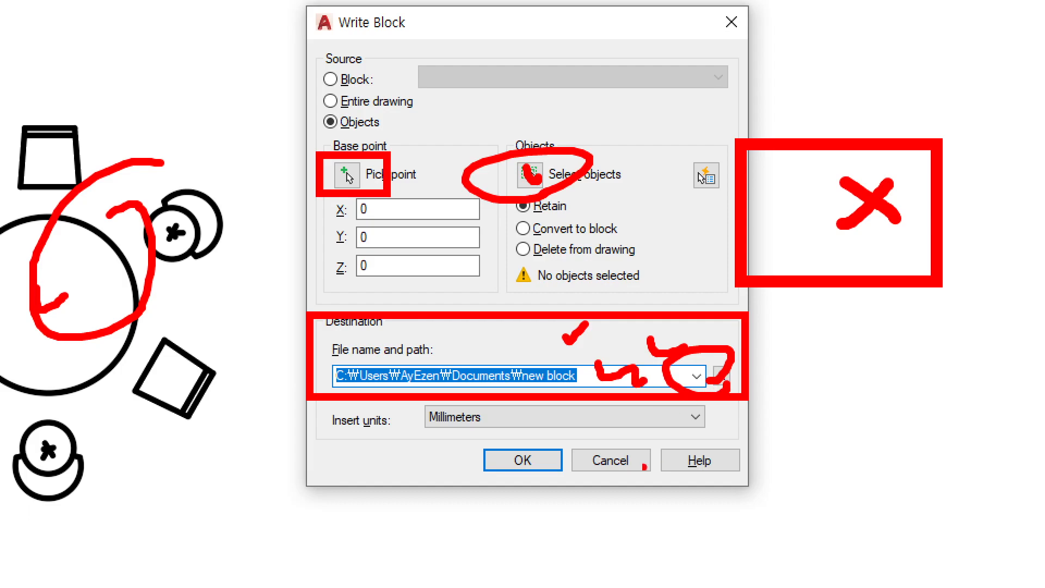
pyautogui.moveTo(549, 472); pyautogui.dragTo(535, 462)
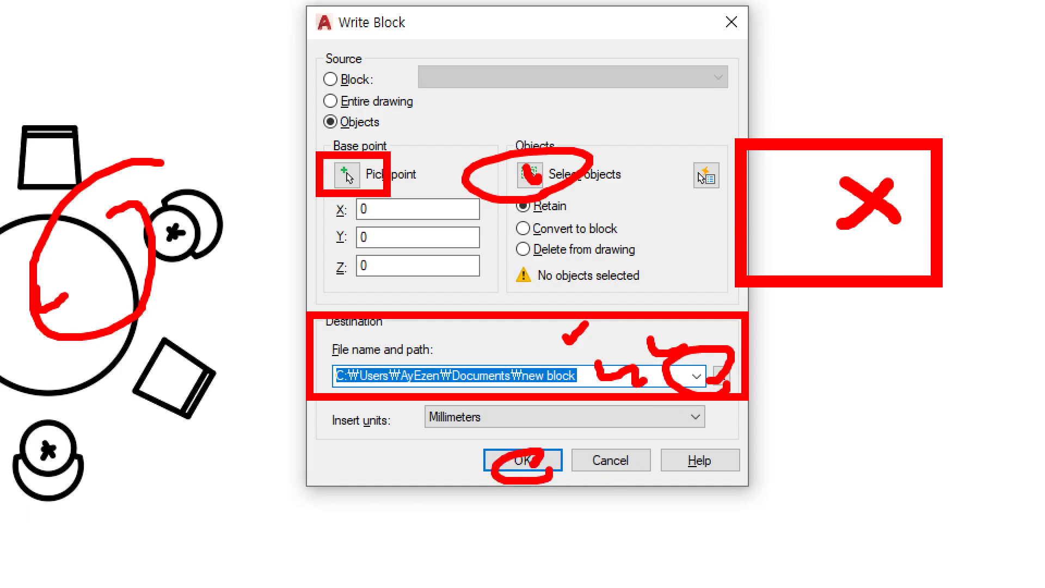
pyautogui.press('Escape')
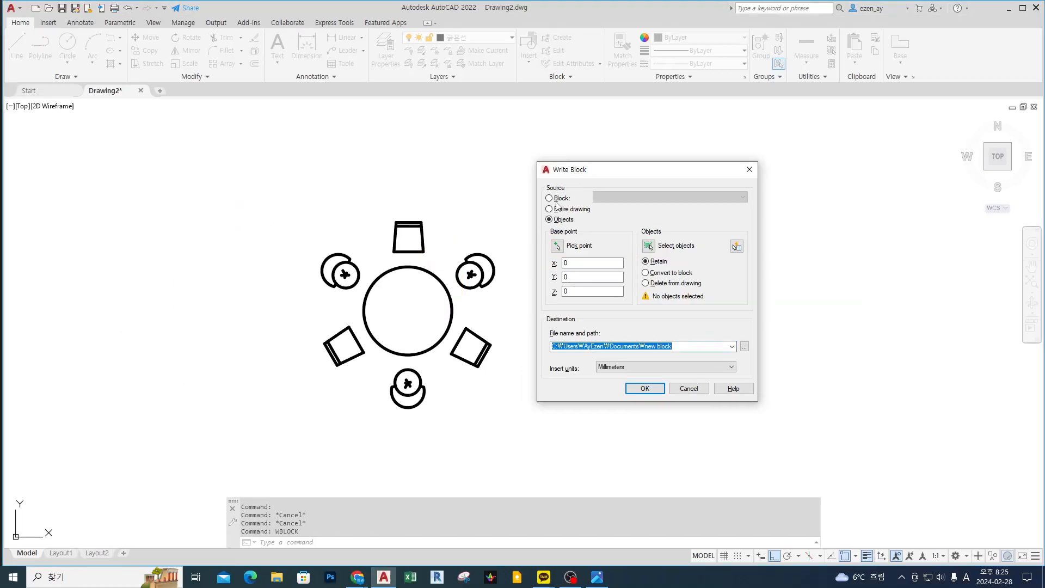
# - Set the write block's base point at the round table's centre and select the table with all its chairs as the objects
pyautogui.click(558, 245)
pyautogui.click(407, 310)
pyautogui.click(649, 248)
pyautogui.click(545, 194)
pyautogui.click(298, 397)
pyautogui.press('Return')
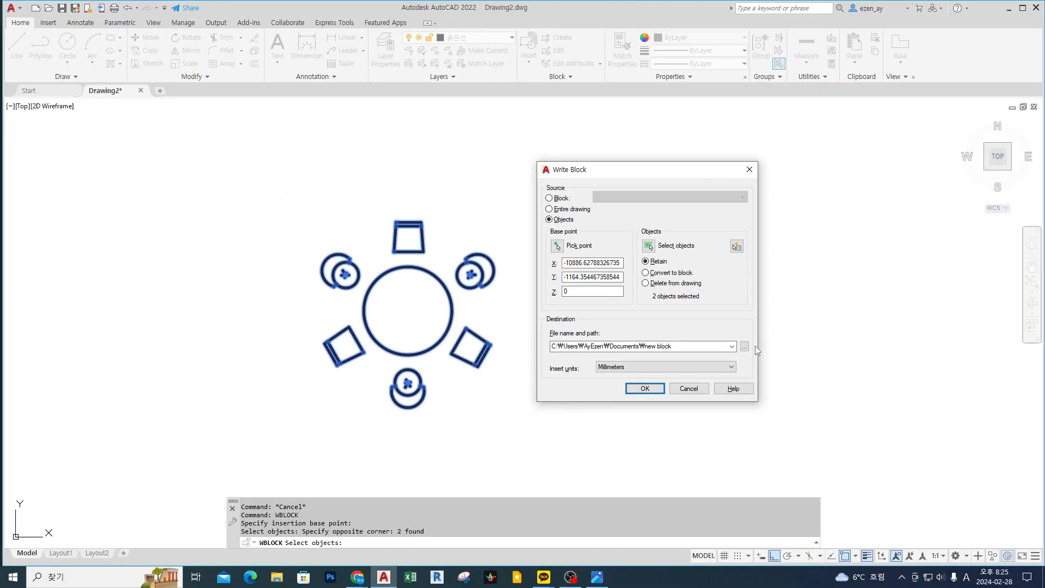
# - Name the write block's destination file 원형테이블 세트 in the 문서 folder and write out the block
pyautogui.click(738, 325)
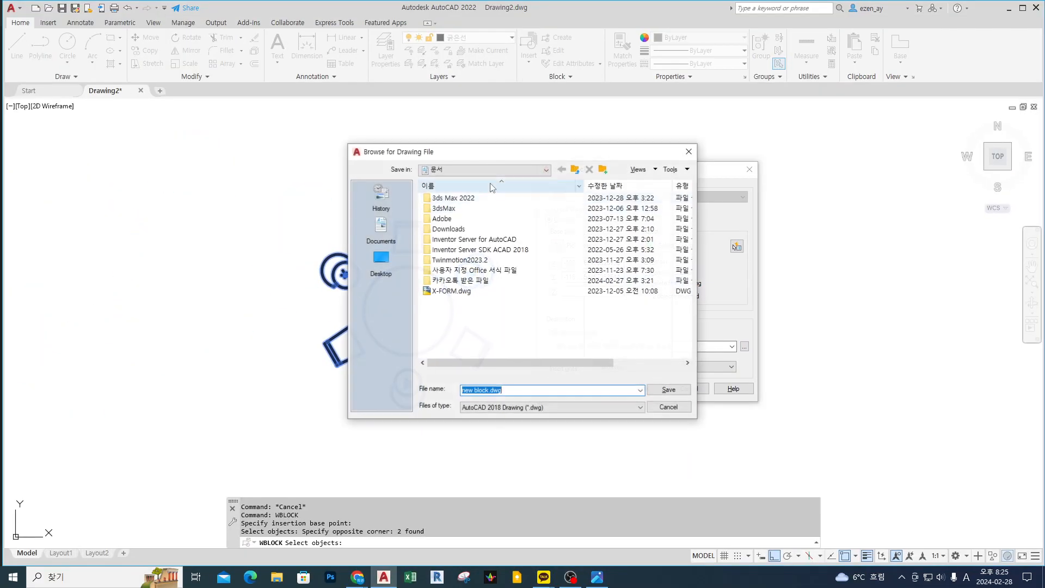
pyautogui.click(461, 175)
pyautogui.click(461, 175)
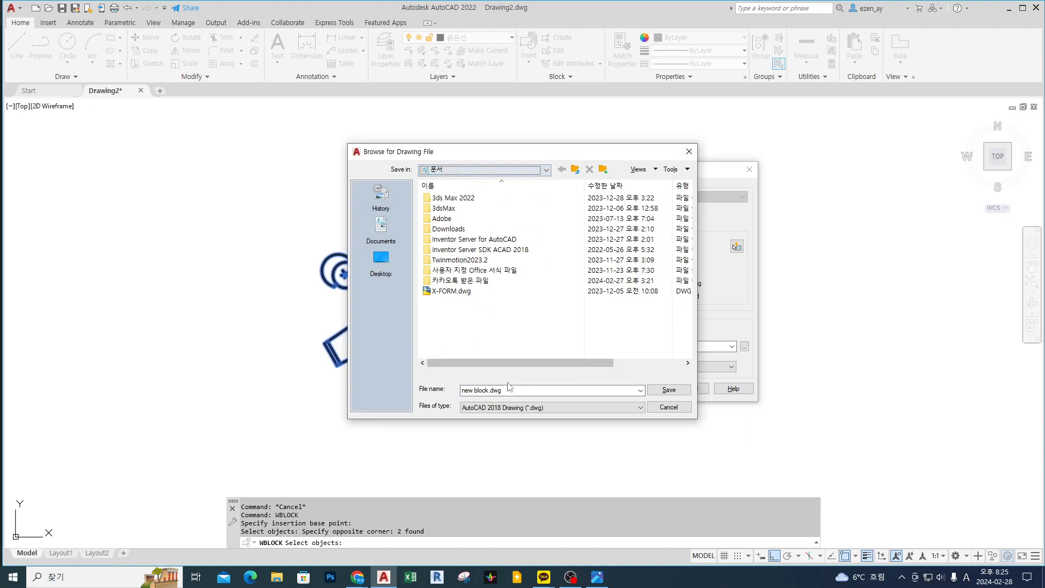
pyautogui.click(533, 388)
pyautogui.write('무형으자')
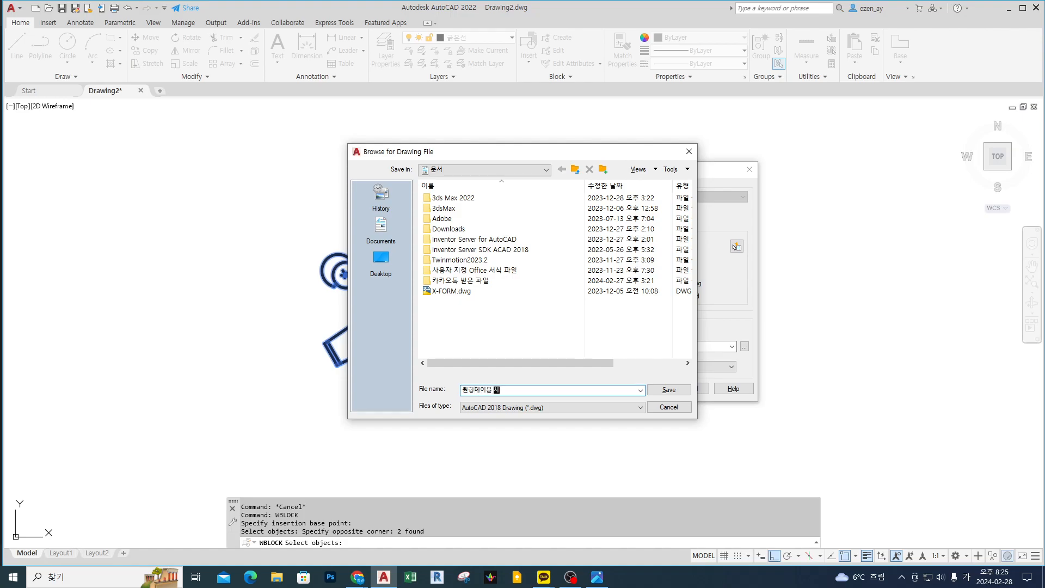
pyautogui.press('Return')
pyautogui.click(642, 389)
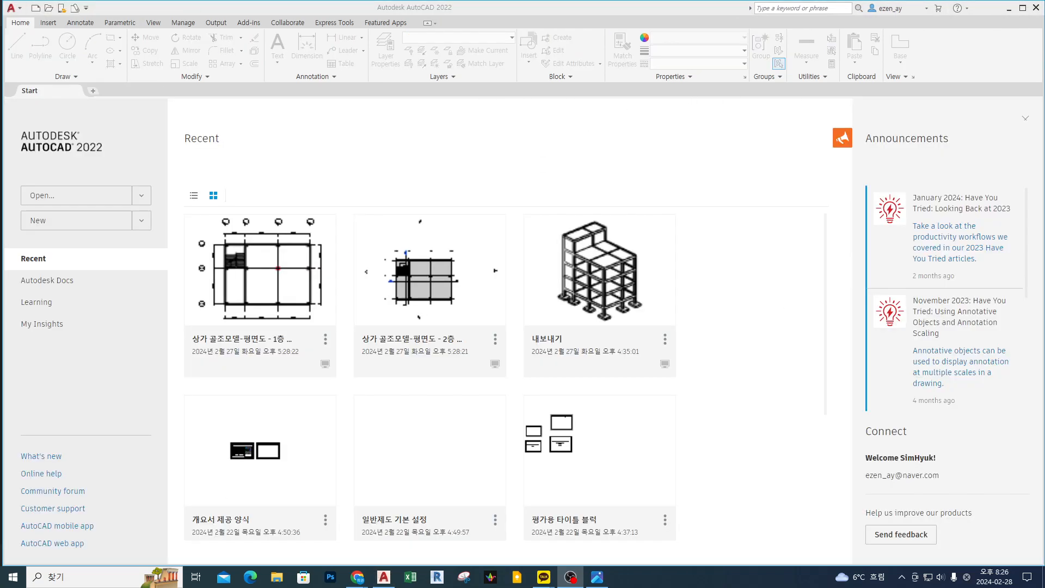
# - Create a new drawing from the start page's options for new drawings
pyautogui.click(313, 169)
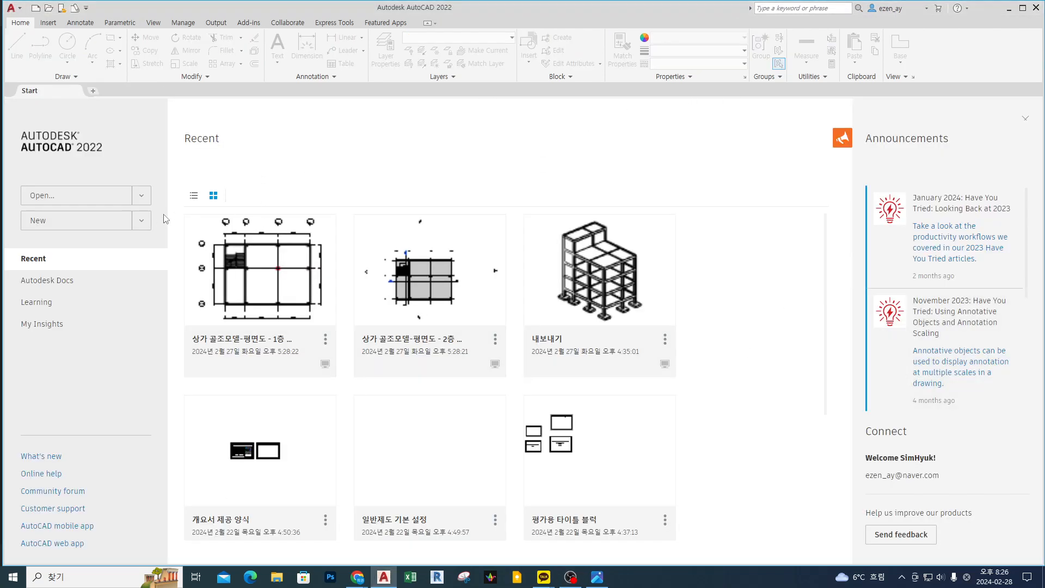
pyautogui.click(141, 220)
pyautogui.click(76, 260)
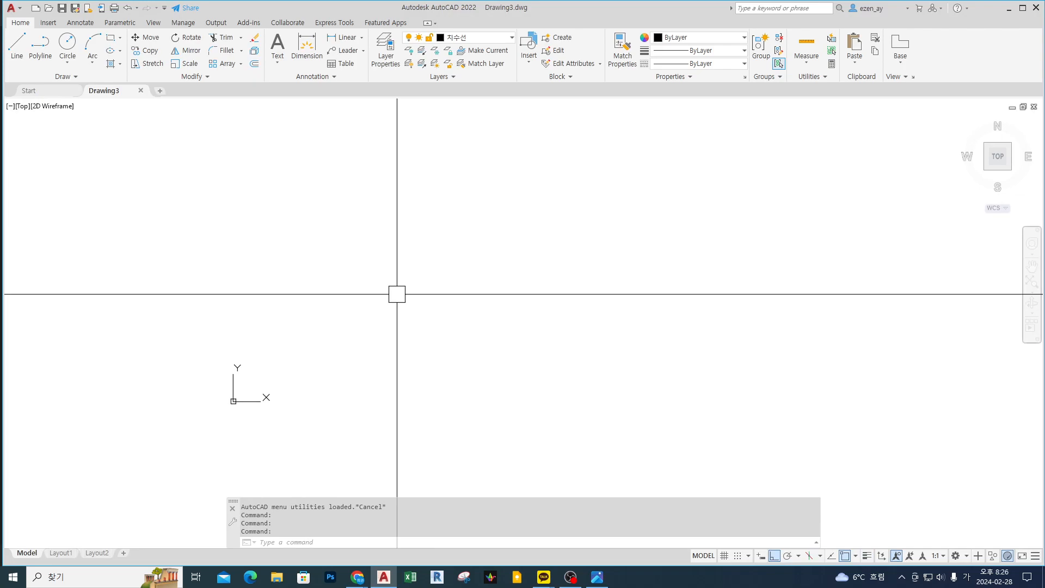
# - Run the INSERT command, review the current-drawing and recent blocks, and move the Blocks palette closer to the drawing's middle
pyautogui.write('ㅏㅜㄴㄷ')
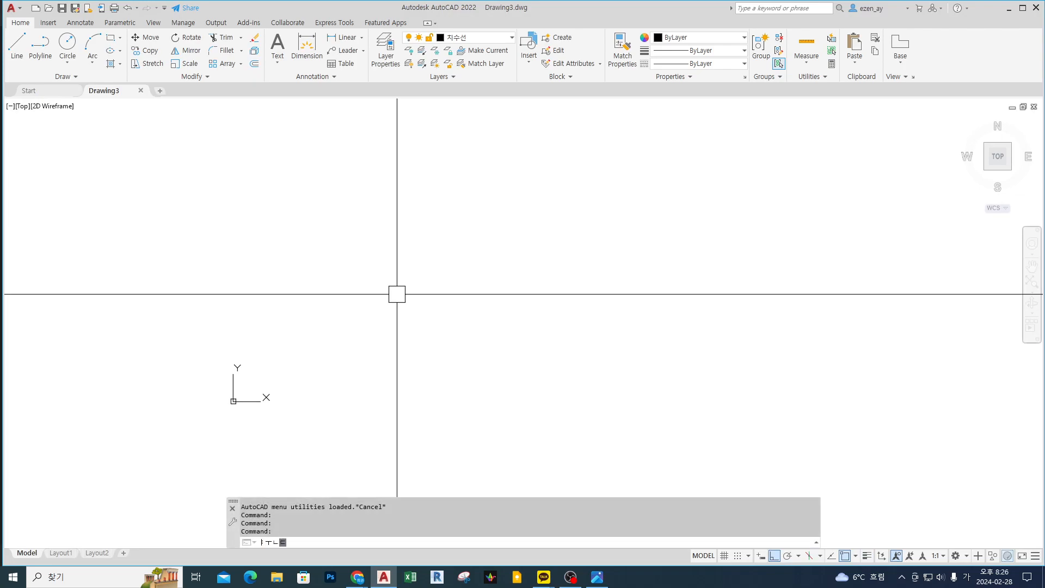
pyautogui.write('ert')
pyautogui.press('Return')
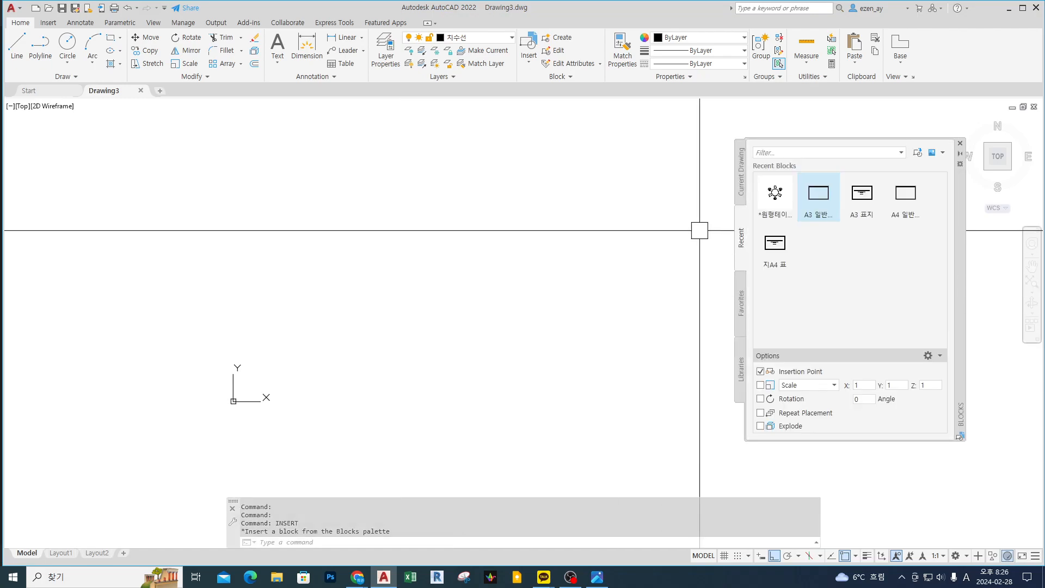
pyautogui.click(741, 202)
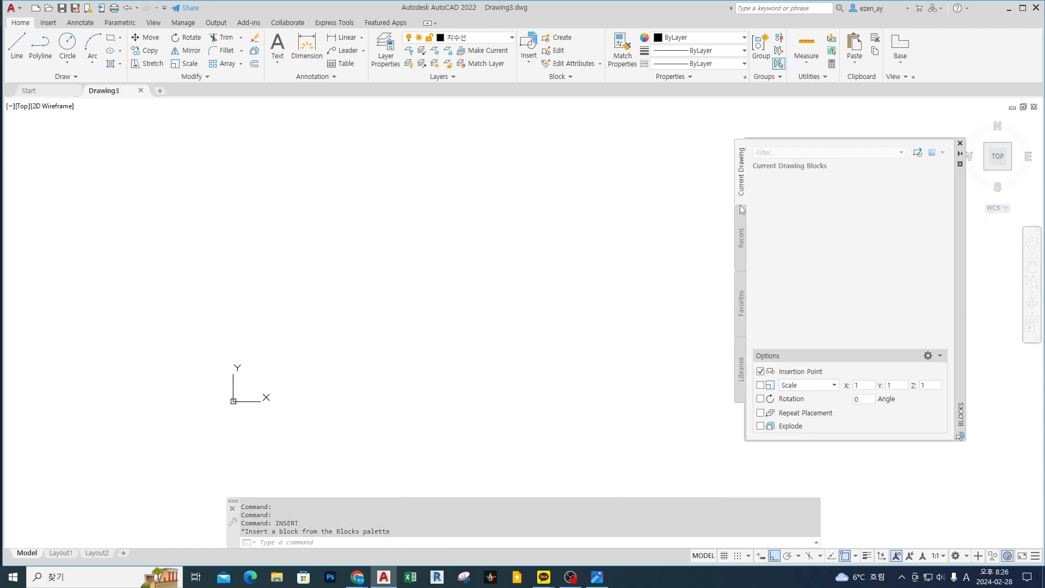
pyautogui.click(741, 239)
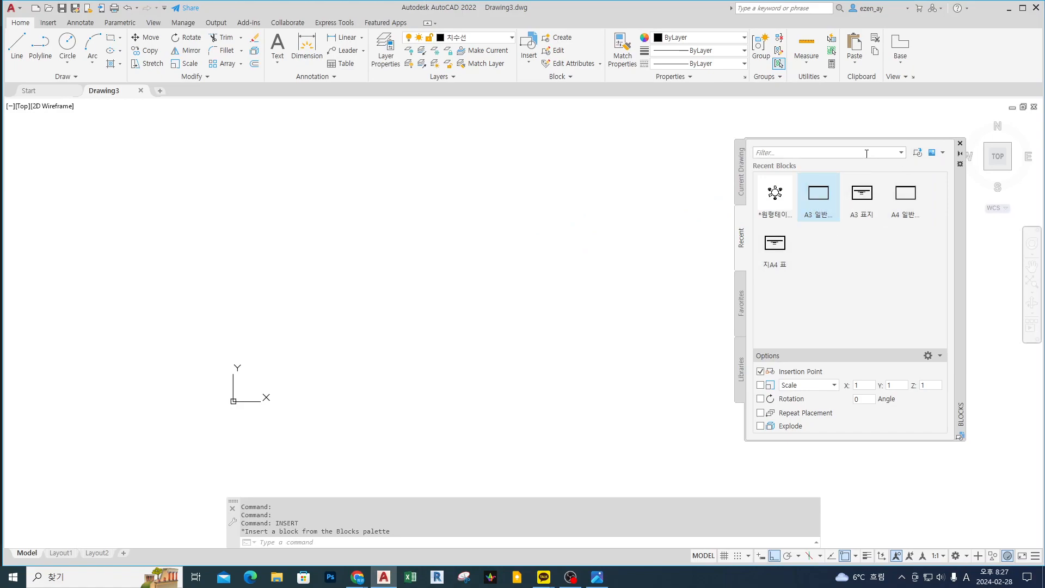
pyautogui.moveTo(961, 197); pyautogui.dragTo(860, 204)
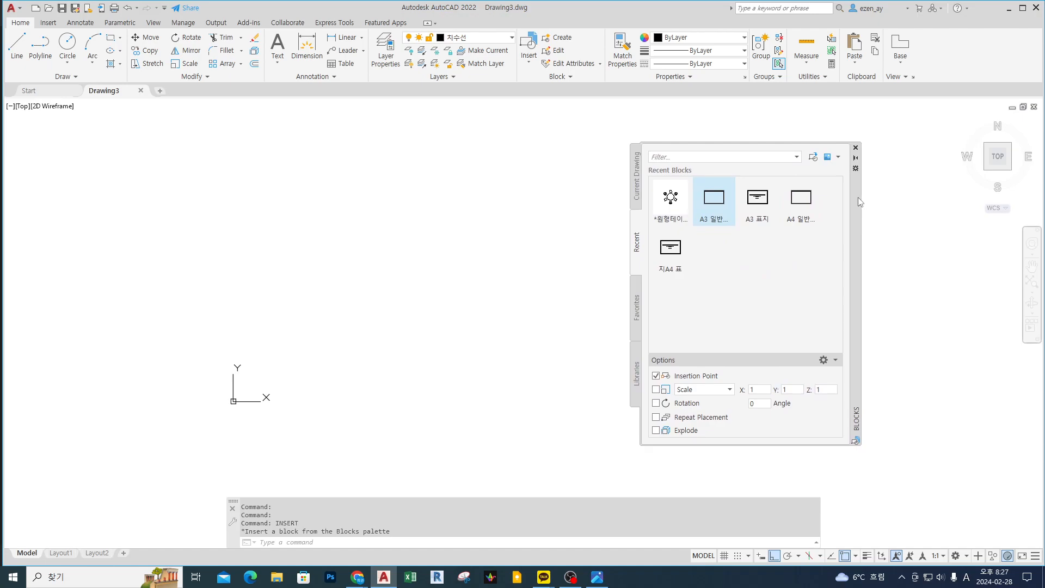
pyautogui.hotkey('ctrl', '2')
pyautogui.moveTo(693, 225)
pyautogui.mouseDown()
pyautogui.moveTo(643, 210)
pyautogui.moveTo(690, 226)
pyautogui.moveTo(664, 222)
pyautogui.mouseUp()
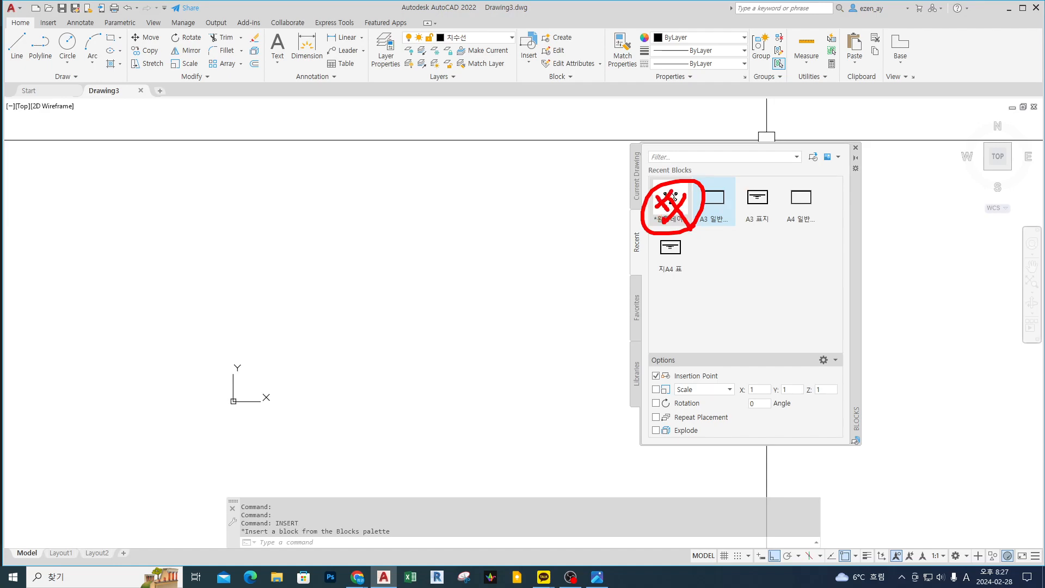
pyautogui.press('Escape')
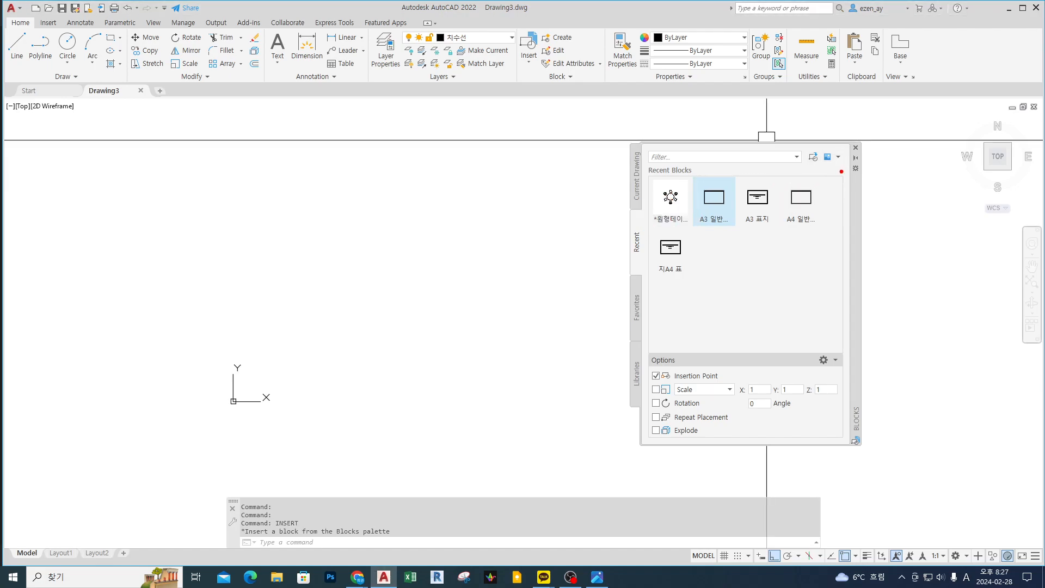
pyautogui.moveTo(847, 157); pyautogui.dragTo(649, 163)
pyautogui.moveTo(619, 197); pyautogui.dragTo(587, 234)
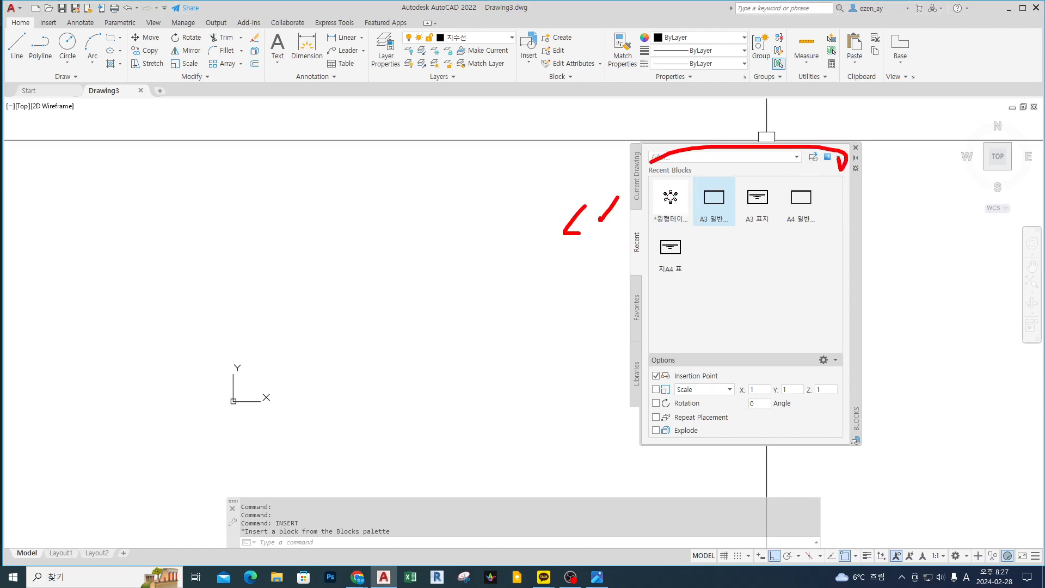
pyautogui.press('Escape')
pyautogui.click(838, 158)
pyautogui.click(853, 190)
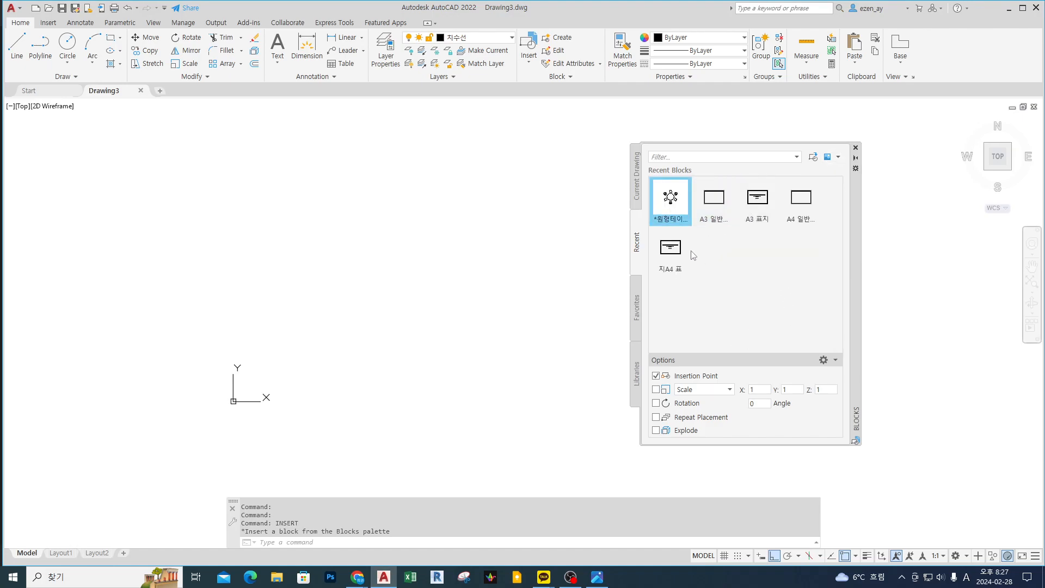
# - Place the recent 원형테이블 세트 block in the drawing, select it to check that it is one object, and clear the selection
pyautogui.moveTo(672, 207)
pyautogui.mouseDown()
pyautogui.moveTo(410, 221)
pyautogui.moveTo(306, 245)
pyautogui.mouseUp()
pyautogui.scroll(-8, 359, 265)
pyautogui.scroll(-6, 365, 270)
pyautogui.scroll(4, 365, 267)
pyautogui.click(367, 266)
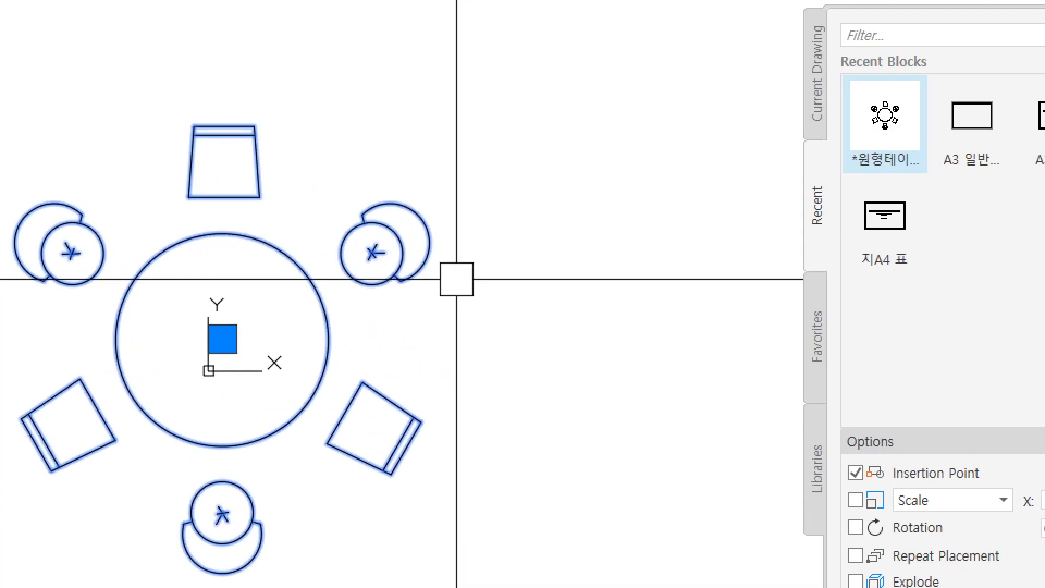
pyautogui.press('Escape')
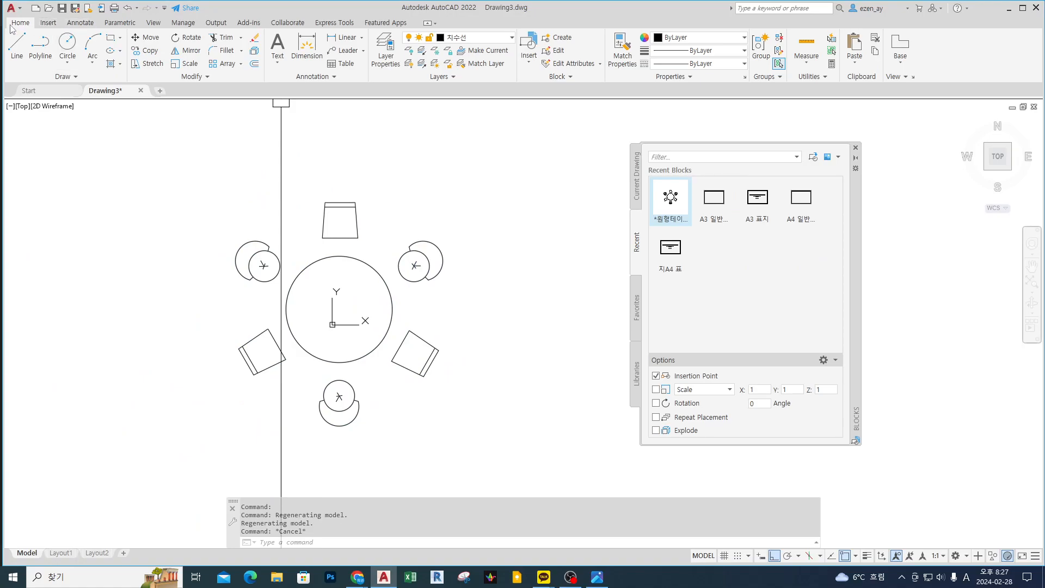
# - Show the View commands and close the Blocks palette
pyautogui.click(176, 23)
pyautogui.click(157, 23)
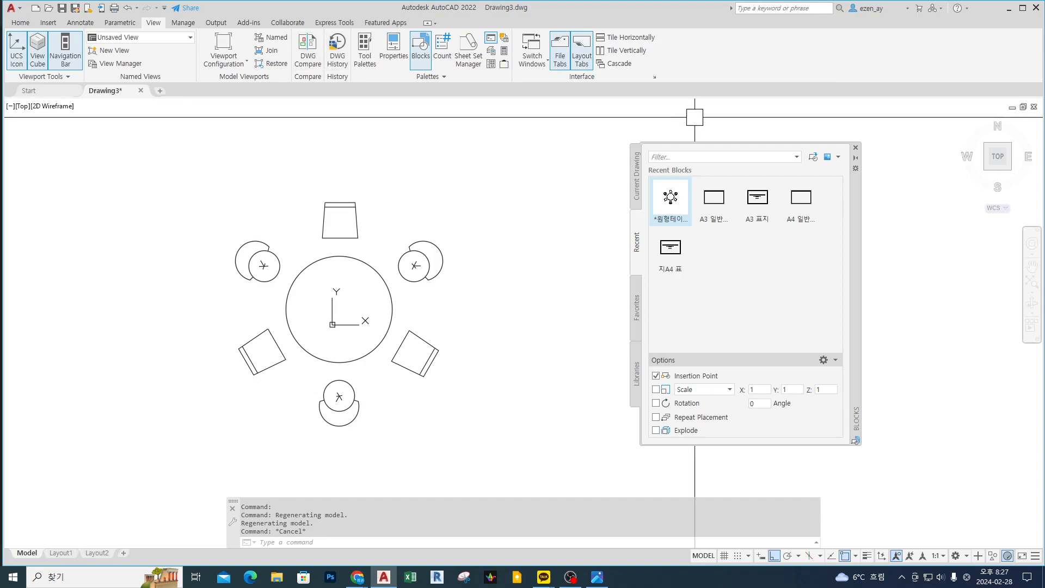
pyautogui.click(855, 147)
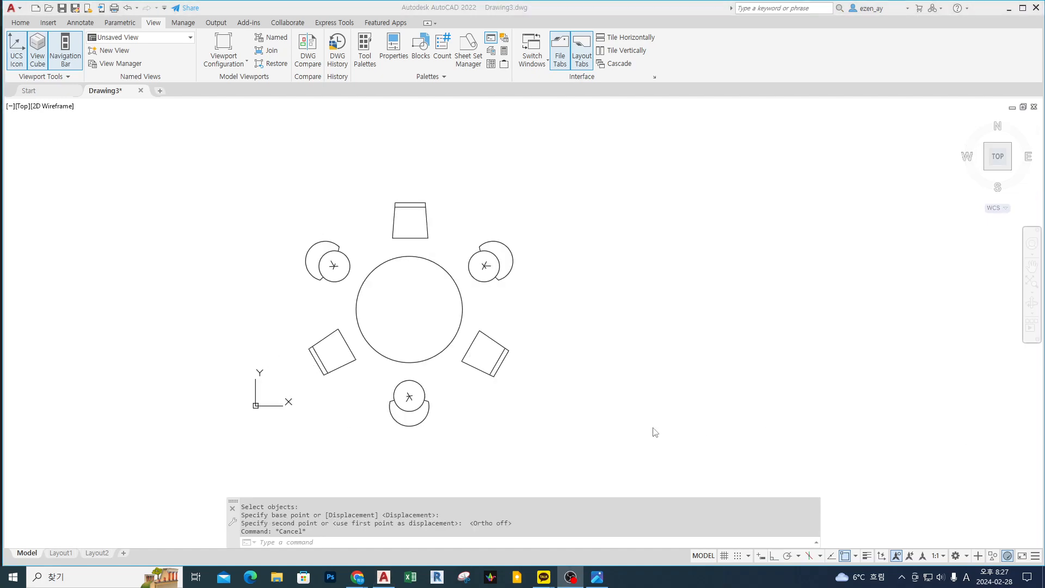
# - Select the inserted table set to examine its chairs within the block, and clear the selection
pyautogui.moveTo(597, 388); pyautogui.dragTo(531, 364, button='middle')
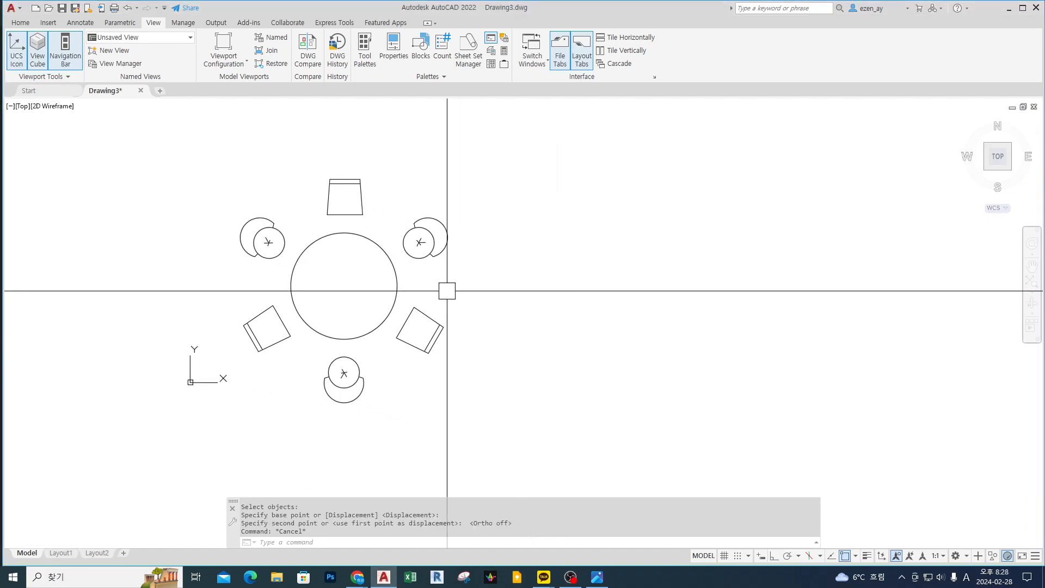
pyautogui.click(430, 263)
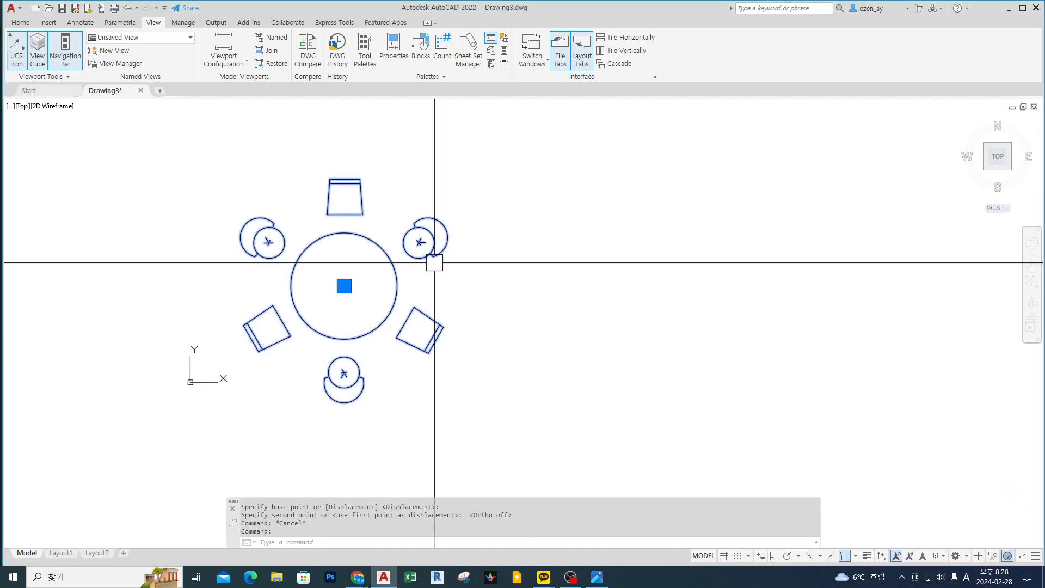
pyautogui.hotkey('ctrl', '2')
pyautogui.moveTo(474, 205); pyautogui.dragTo(436, 229)
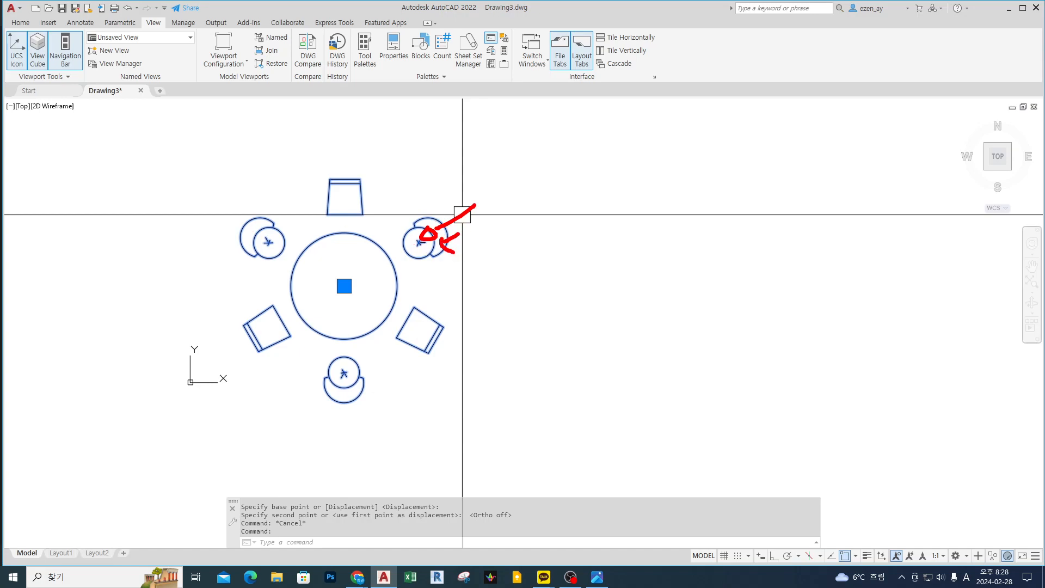
pyautogui.press('Escape')
pyautogui.press('Escape')
# - Copy the table set block twice in a row beside the original with the COPY command
pyautogui.write('co')
pyautogui.press('Return')
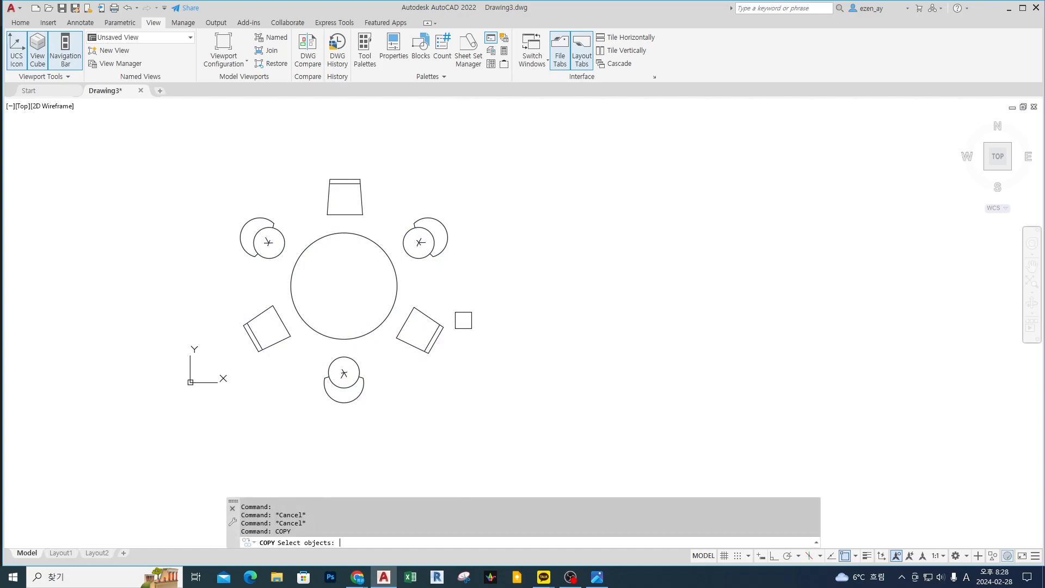
pyautogui.click(483, 274)
pyautogui.click(341, 348)
pyautogui.press('Return')
pyautogui.click(342, 298)
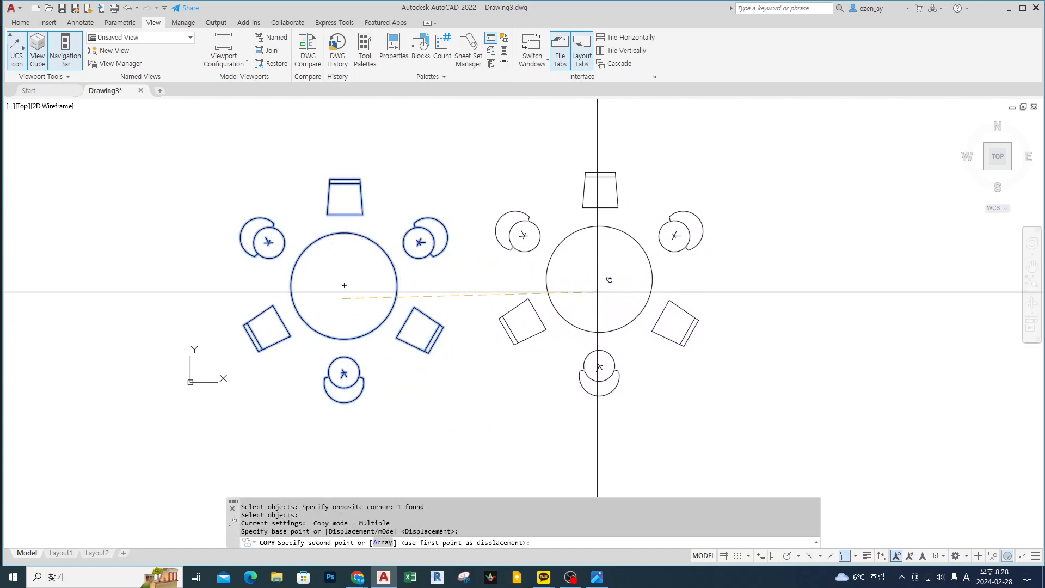
pyautogui.click(597, 292)
pyautogui.click(839, 293)
pyautogui.press('Escape')
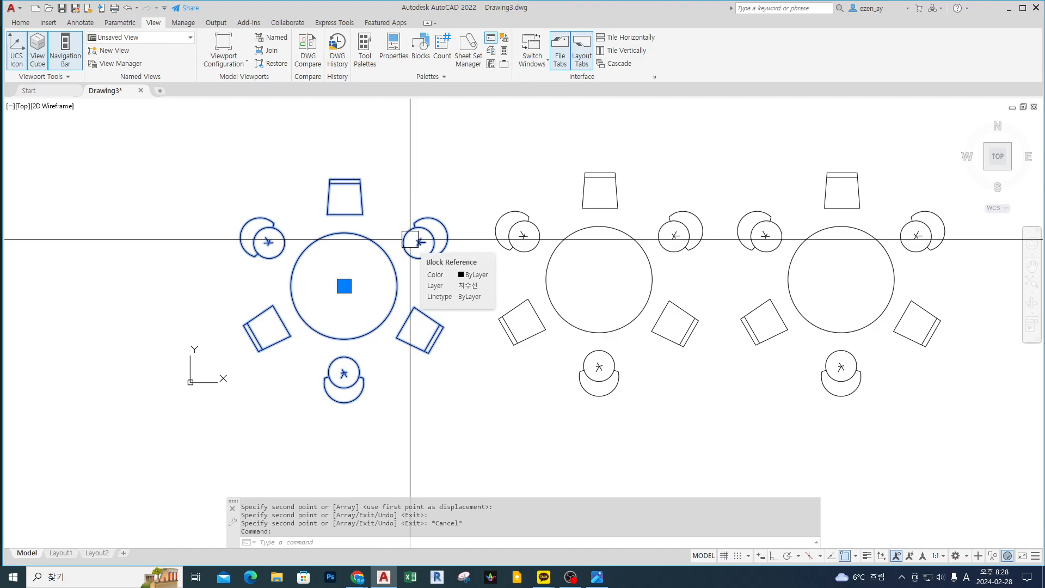
pyautogui.press('Escape')
pyautogui.press('Escape')
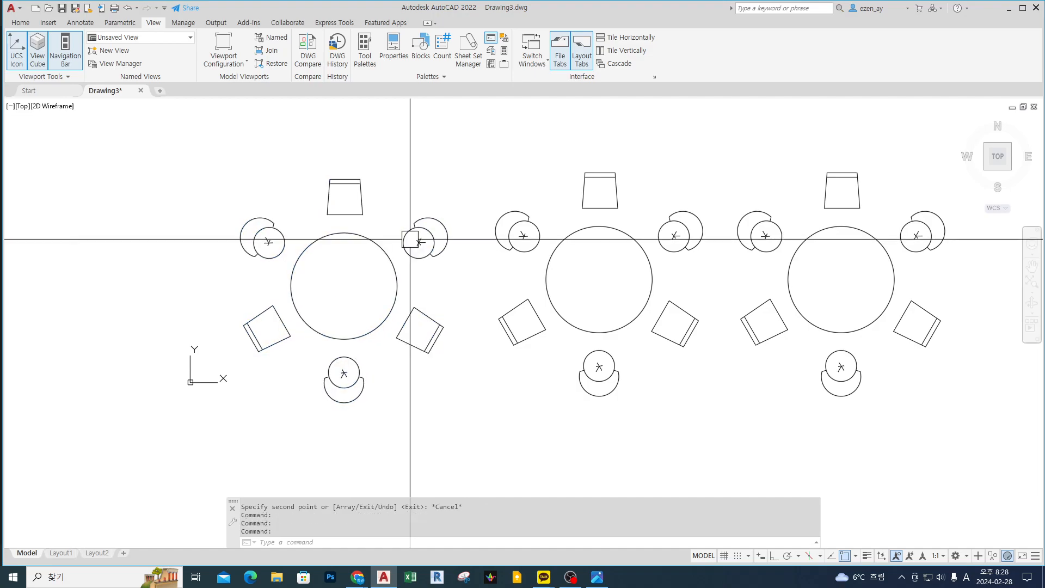
pyautogui.click(410, 239)
pyautogui.rightClick(406, 240)
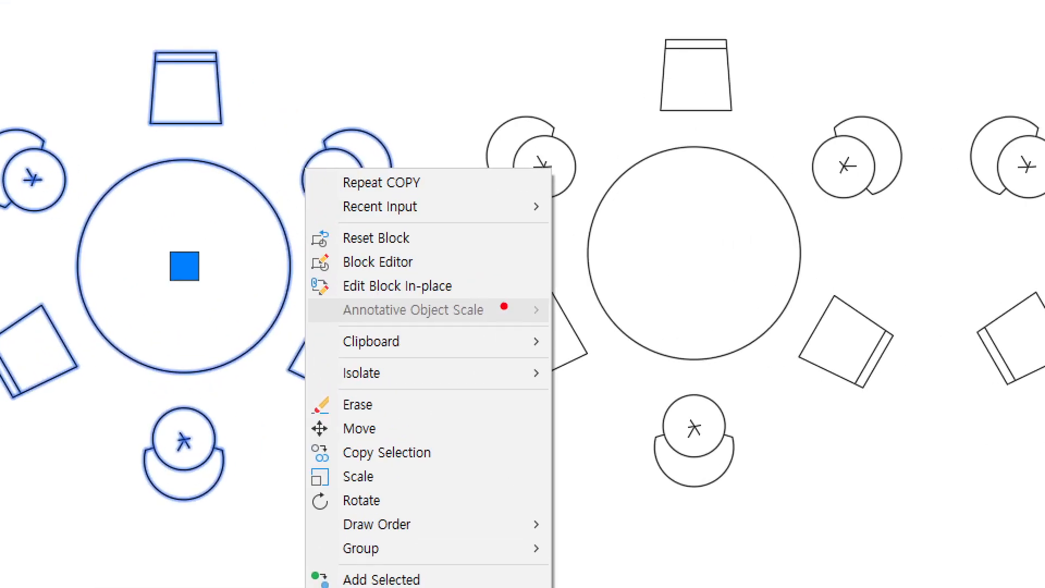
pyautogui.keyDown('ctrl'); pyautogui.moveTo(297, 307); pyautogui.dragTo(501, 246); pyautogui.keyUp('ctrl')
pyautogui.keyDown('shift'); pyautogui.moveTo(239, 264); pyautogui.dragTo(308, 264); pyautogui.keyUp('shift')
pyautogui.moveTo(237, 296); pyautogui.dragTo(281, 294)
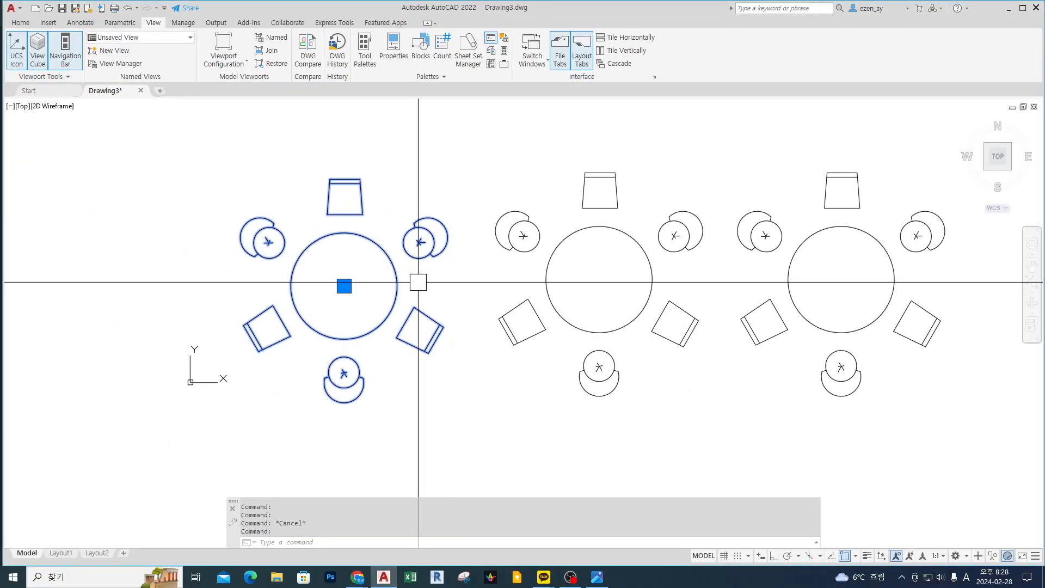
# - Open the original 원형테이블 세트 block for in-place editing with all nested objects selected automatically
pyautogui.rightClick(450, 240)
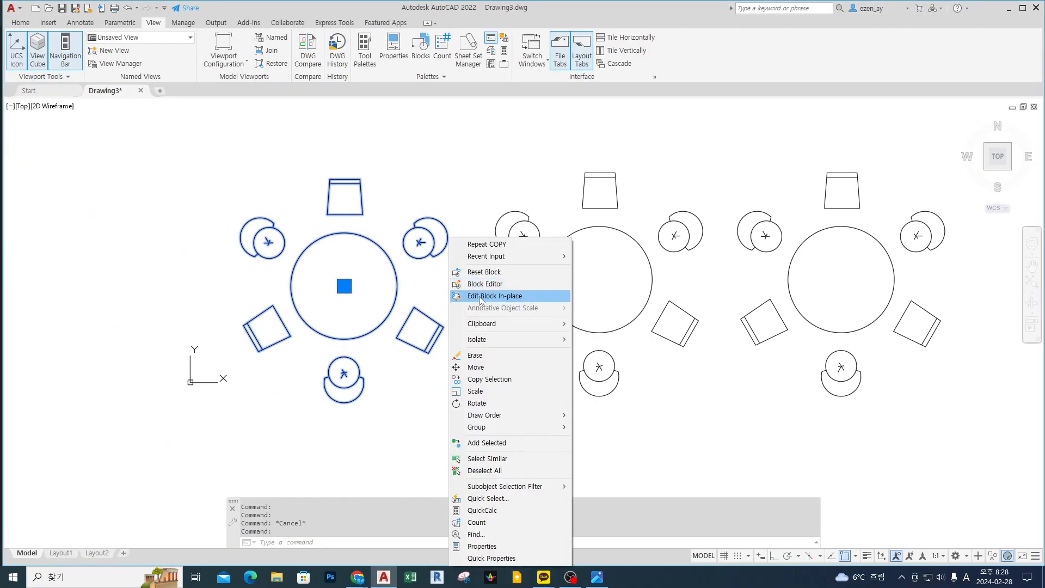
pyautogui.click(479, 297)
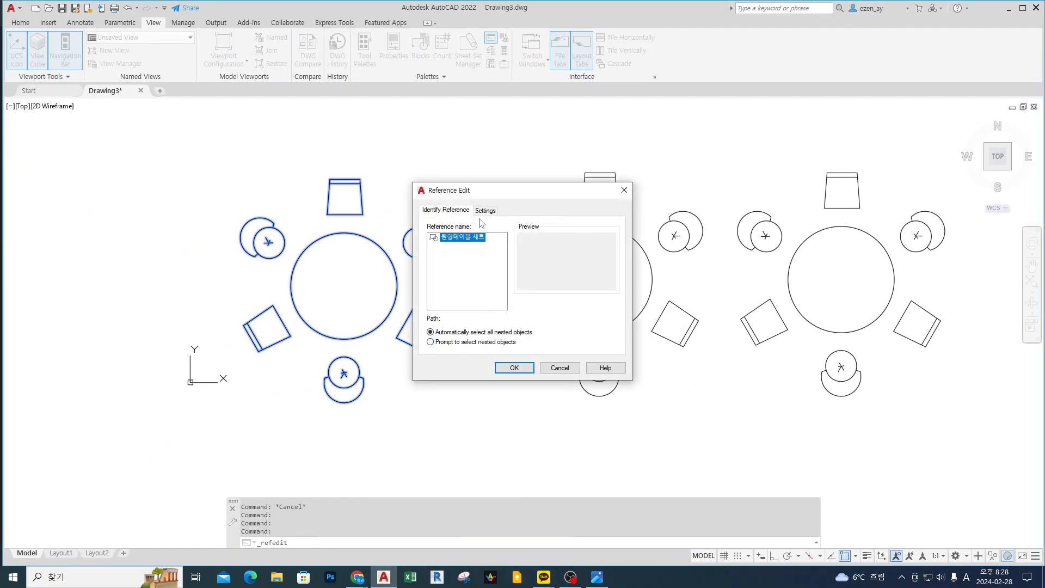
pyautogui.moveTo(482, 195); pyautogui.dragTo(574, 126)
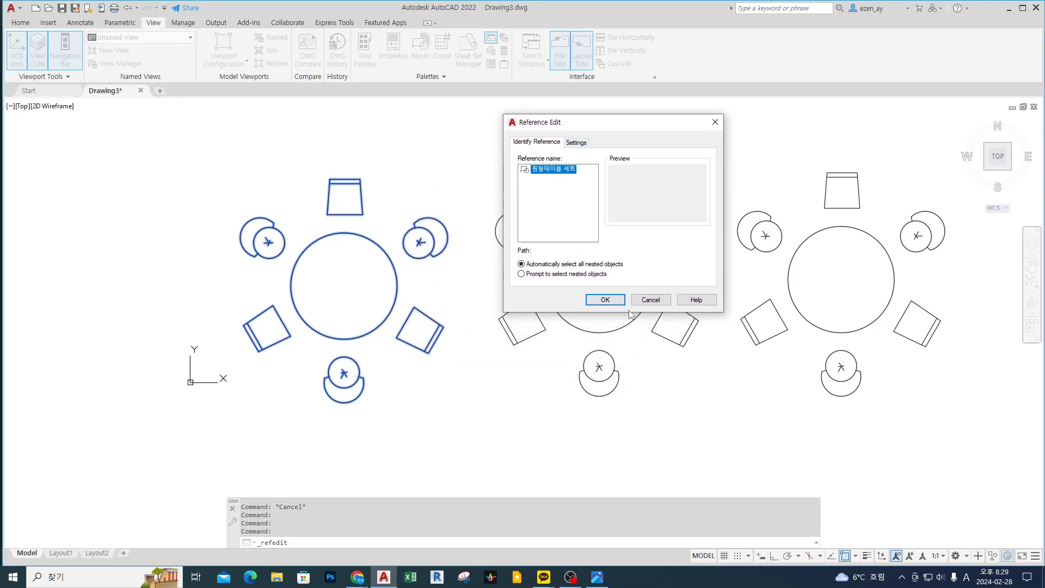
pyautogui.click(613, 301)
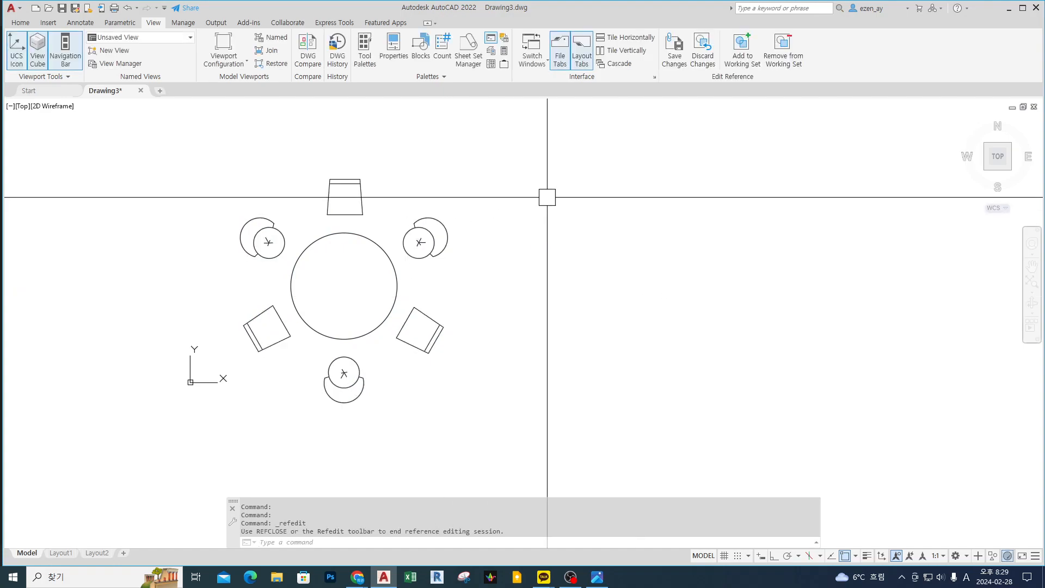
# - Select a chair in the block being edited to check which objects can be picked, and clear the selection
pyautogui.click(787, 152)
pyautogui.click(583, 297)
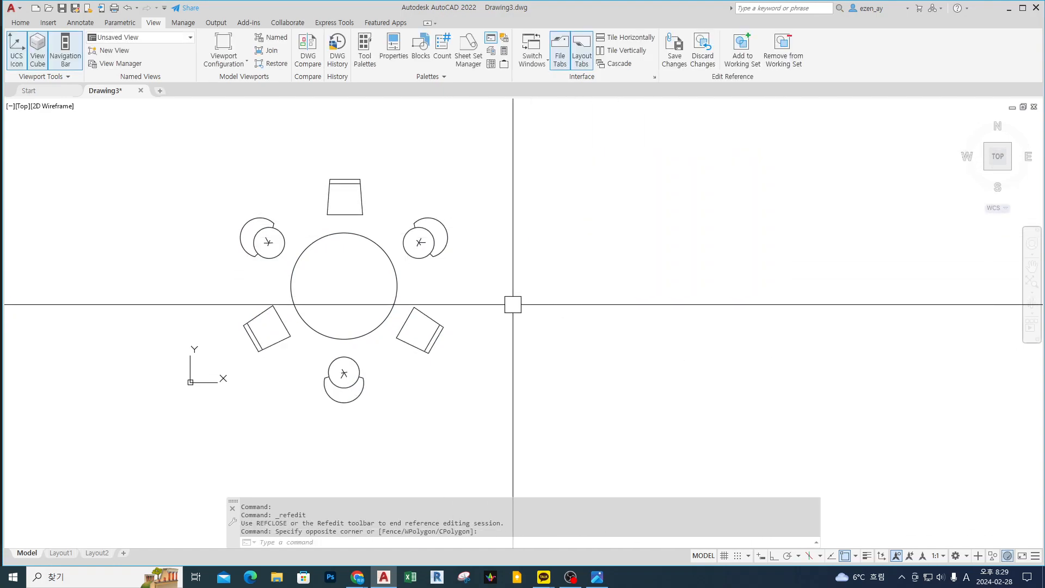
pyautogui.click(422, 234)
pyautogui.press('Escape')
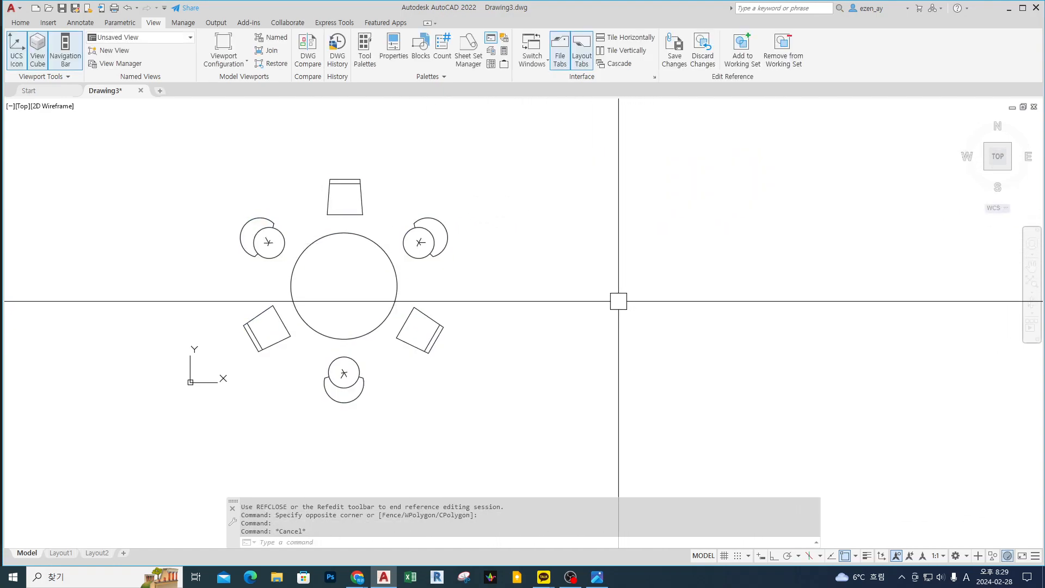
pyautogui.hotkey('ctrl', '2')
pyautogui.moveTo(879, 399)
pyautogui.mouseDown()
pyautogui.moveTo(689, 205)
pyautogui.moveTo(882, 376)
pyautogui.mouseUp()
pyautogui.press('Escape')
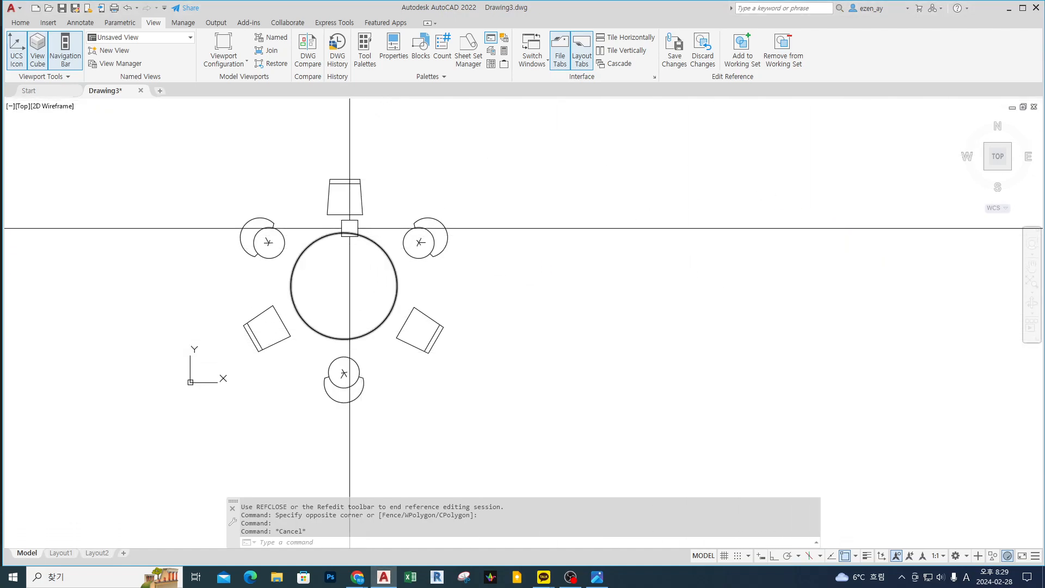
pyautogui.scroll(2, 358, 185)
pyautogui.moveTo(399, 214); pyautogui.dragTo(408, 234, button='middle')
pyautogui.write('m')
pyautogui.press('Return')
pyautogui.click(389, 185)
pyautogui.click(312, 260)
pyautogui.press('Escape')
# - Shrink the round table's circle by pulling its right quadrant grip inward toward the center
pyautogui.click(406, 307)
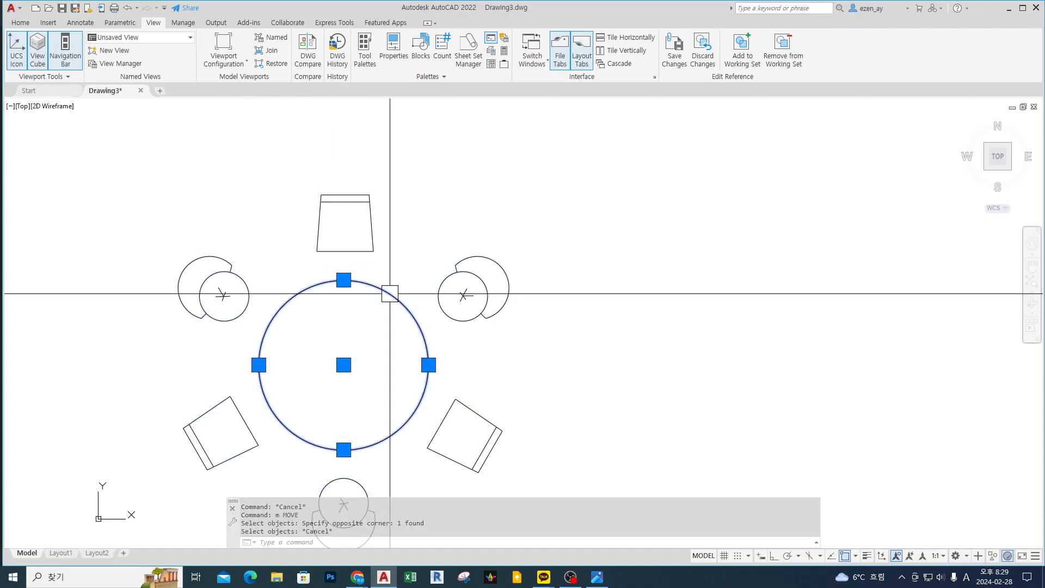
pyautogui.click(428, 365)
pyautogui.click(396, 365)
pyautogui.press('Escape')
pyautogui.press('Escape')
# - Explode the round-seat chair at the table's upper right, and erase both upper round-seat chairs from the block being edited
pyautogui.write('x')
pyautogui.press('Return')
pyautogui.click(478, 318)
pyautogui.press('Return')
pyautogui.click(478, 319)
pyautogui.write('e')
pyautogui.press('Return')
pyautogui.write('e')
pyautogui.press('Return')
pyautogui.click(249, 293)
pyautogui.press('Return')
# - Save the reference edits back to the 원형테이블 세트 block and end the in-place editing session
pyautogui.moveTo(375, 336); pyautogui.dragTo(378, 264, button='middle')
pyautogui.scroll(-2, 413, 266)
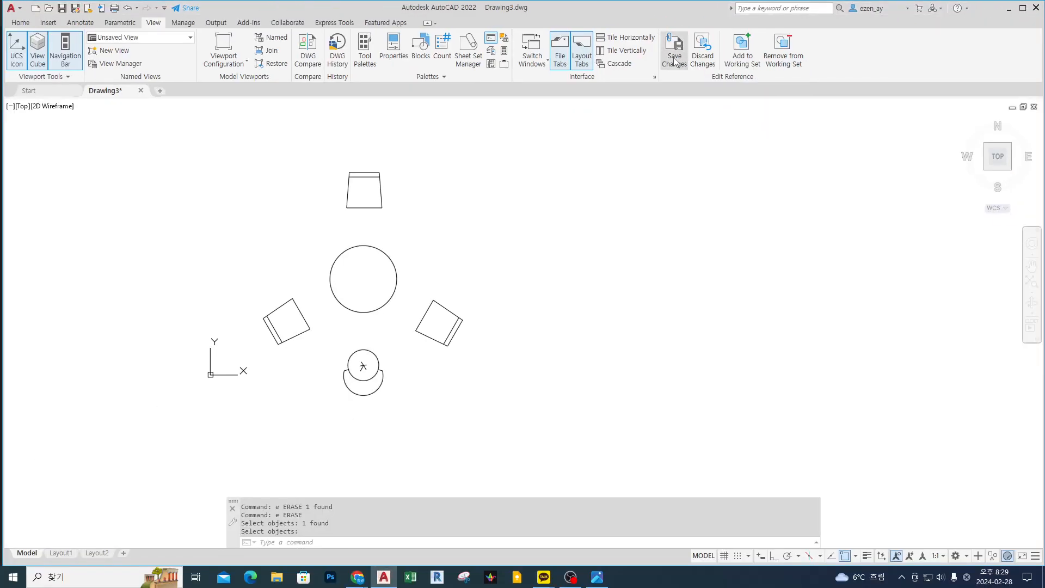
pyautogui.click(673, 58)
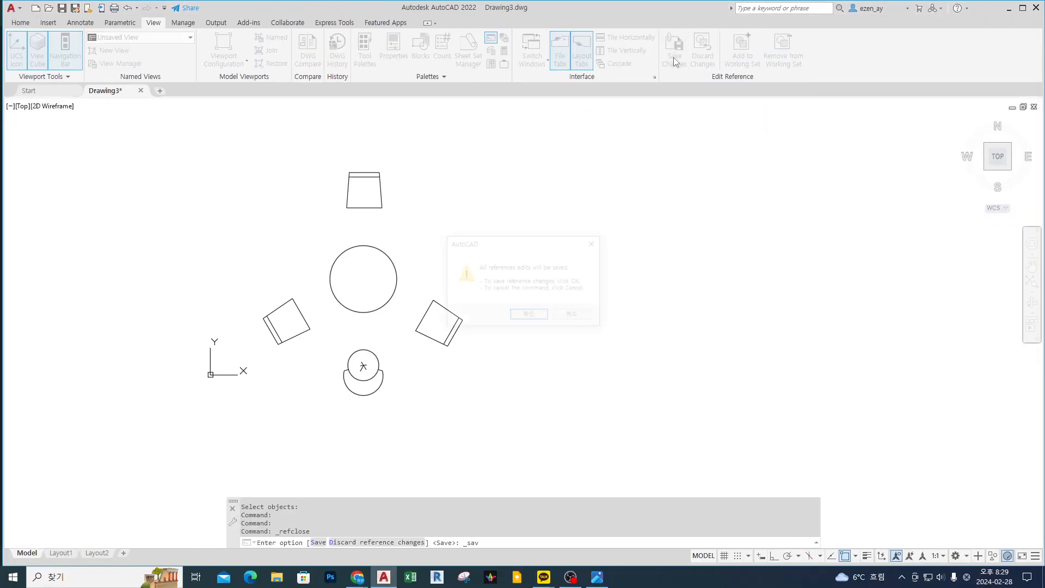
pyautogui.click(540, 317)
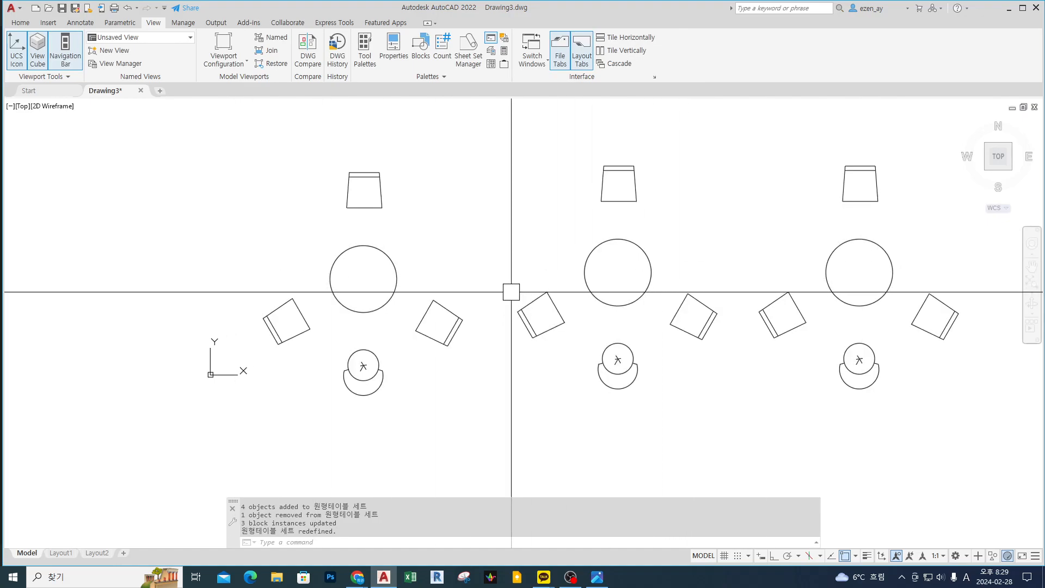
pyautogui.moveTo(512, 293); pyautogui.dragTo(479, 308, button='middle')
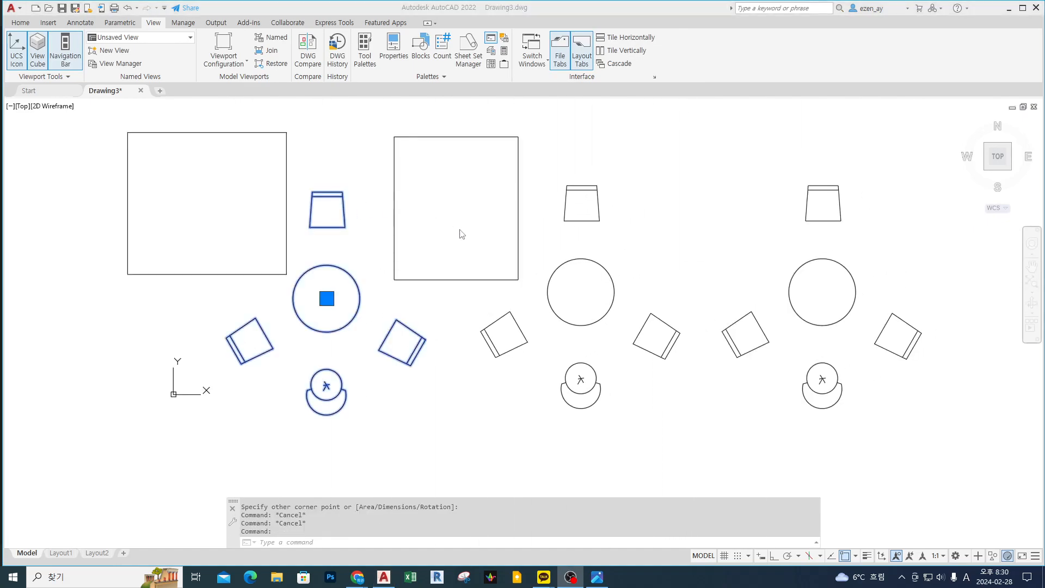
# - Open the original 원형테이블 세트 block beside the rectangles for in-place editing, with all nested objects selected automatically
pyautogui.click(460, 229)
pyautogui.press('Escape')
pyautogui.press('Escape')
pyautogui.click(340, 267)
pyautogui.rightClick(341, 267)
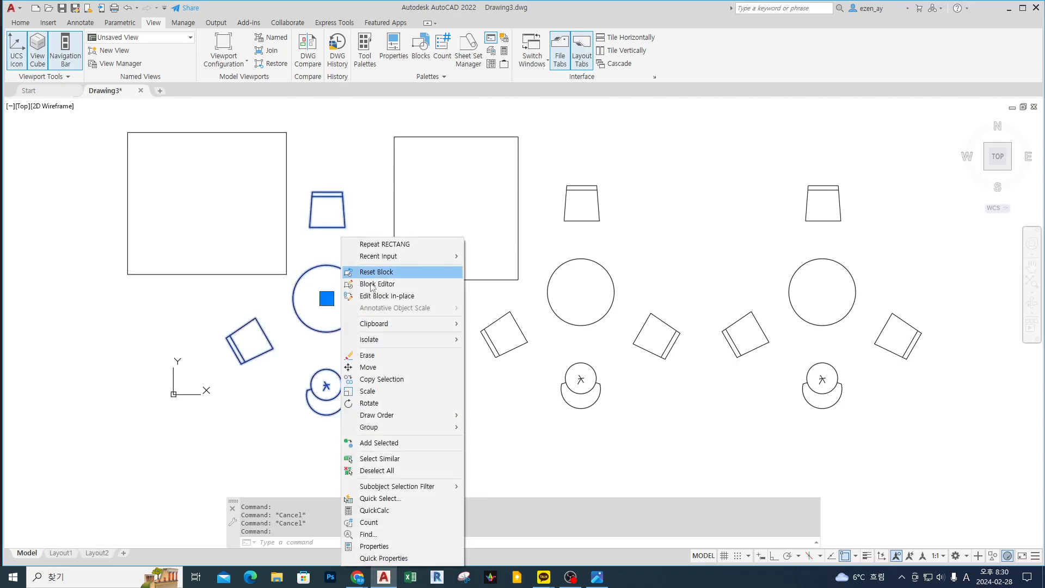
pyautogui.click(430, 299)
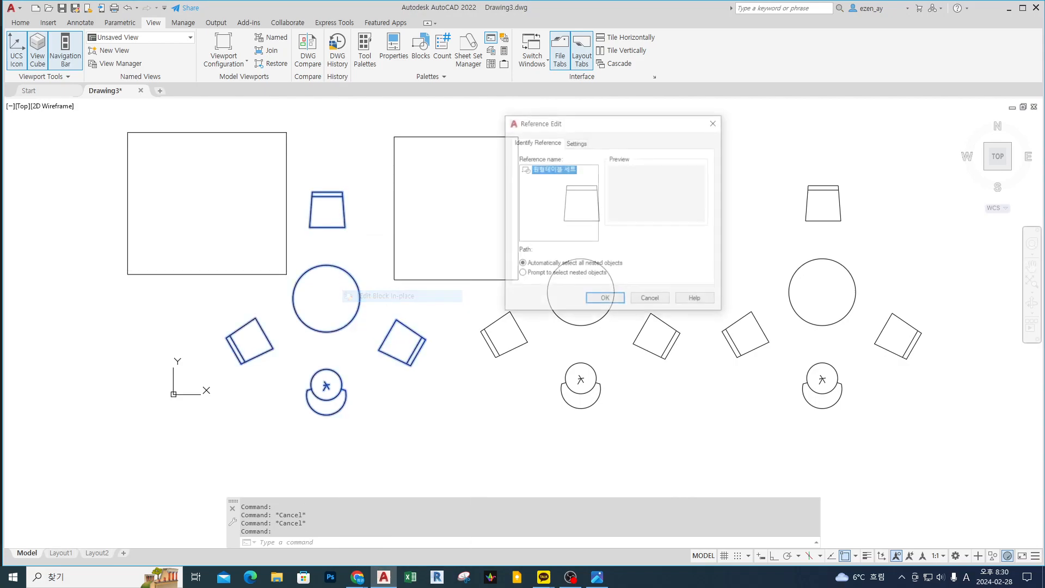
pyautogui.click(601, 300)
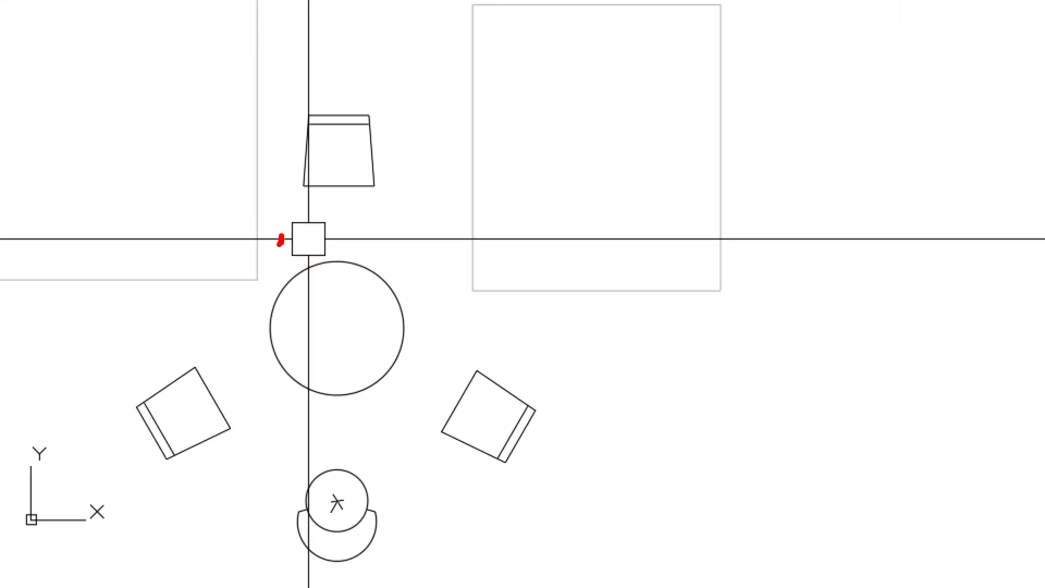
pyautogui.moveTo(282, 238); pyautogui.dragTo(266, 228)
pyautogui.moveTo(497, 245)
pyautogui.mouseDown()
pyautogui.moveTo(490, 215)
pyautogui.moveTo(483, 250)
pyautogui.mouseUp()
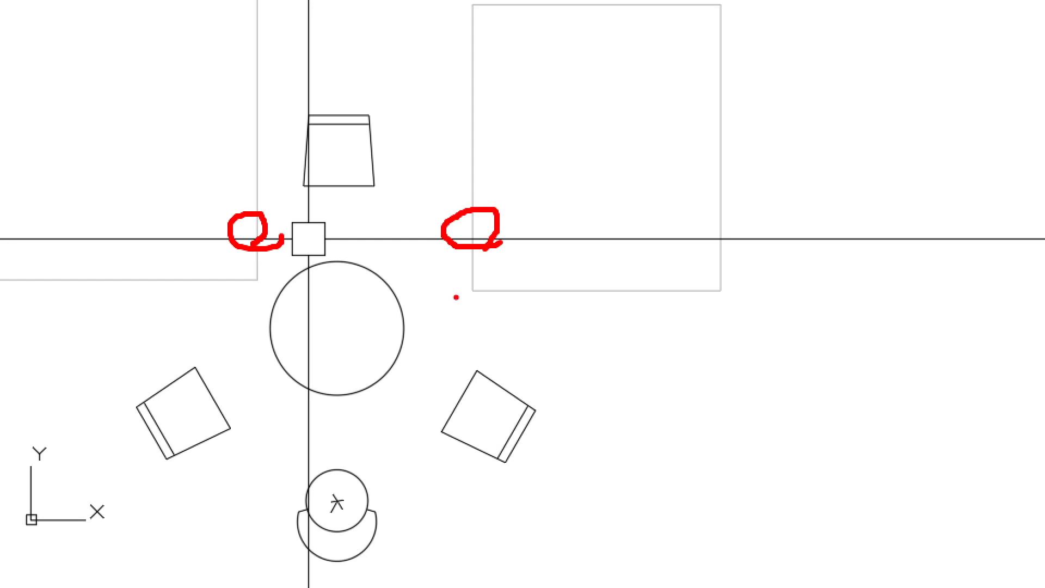
pyautogui.press('Escape')
# - Explode the chair above the round table within the block being edited
pyautogui.write('x')
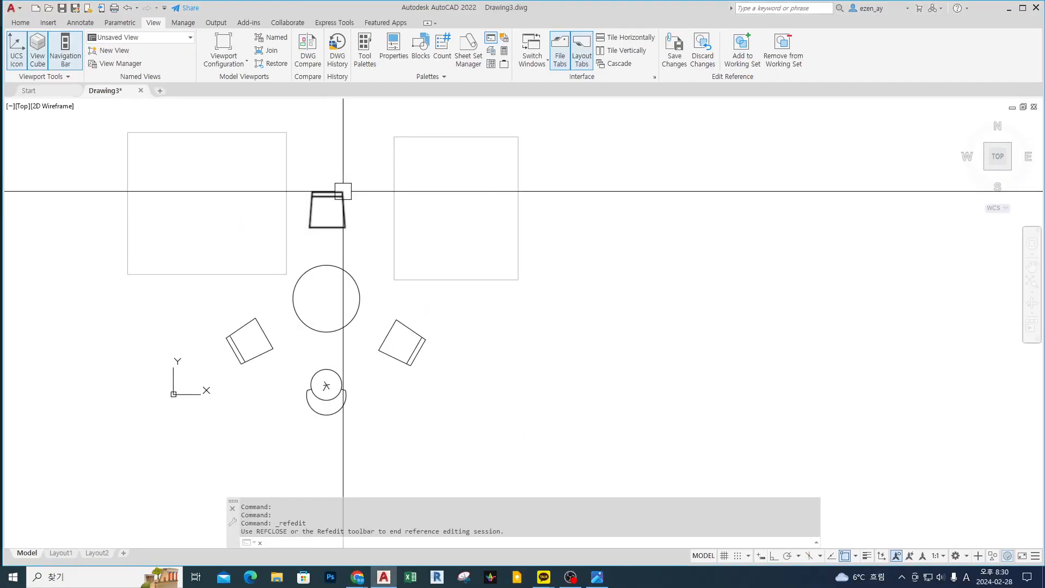
pyautogui.press('Return')
pyautogui.click(390, 84)
pyautogui.click(314, 218)
pyautogui.press('space')
# - Stretch the back edge of the chair above the table slightly away from the table
pyautogui.write('s')
pyautogui.press('space')
pyautogui.click(352, 184)
pyautogui.click(304, 210)
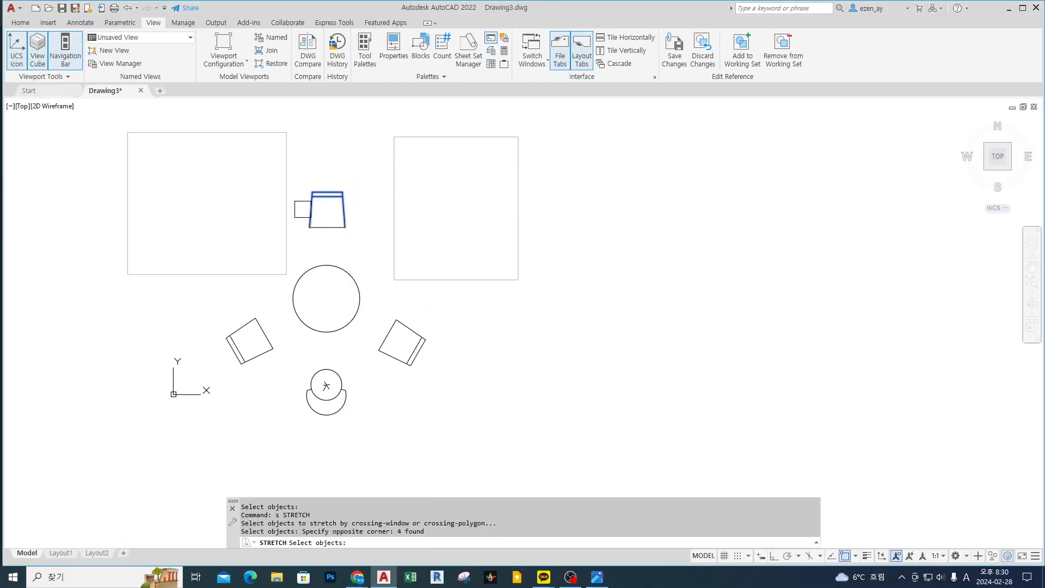
pyautogui.scroll(4, 335, 195)
pyautogui.press('space')
pyautogui.click(401, 222)
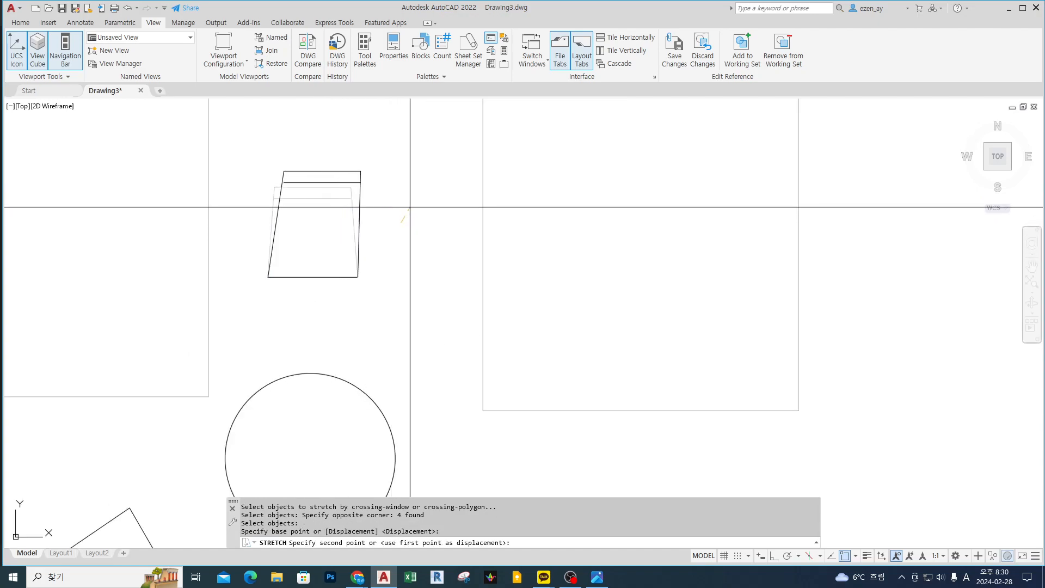
pyautogui.press('Escape')
pyautogui.press('Escape')
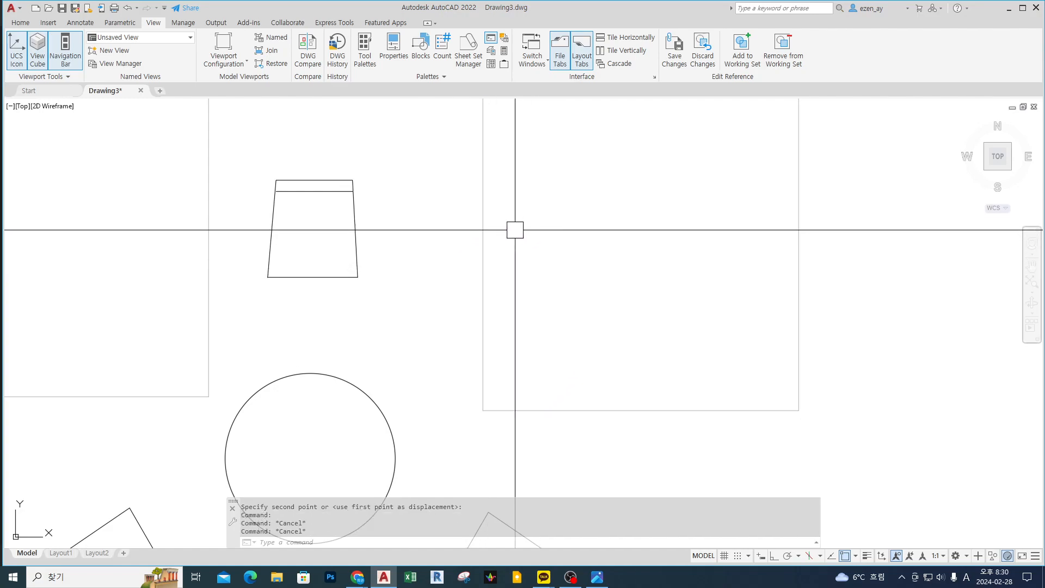
# - Stretch the upper chair's back edge toward the table to shorten the chair, and save the reference edits to the block
pyautogui.scroll(-4, 373, 206)
pyautogui.write('s')
pyautogui.press('space')
pyautogui.click(384, 181)
pyautogui.click(326, 214)
pyautogui.press('space')
pyautogui.click(384, 204)
pyautogui.press('Escape')
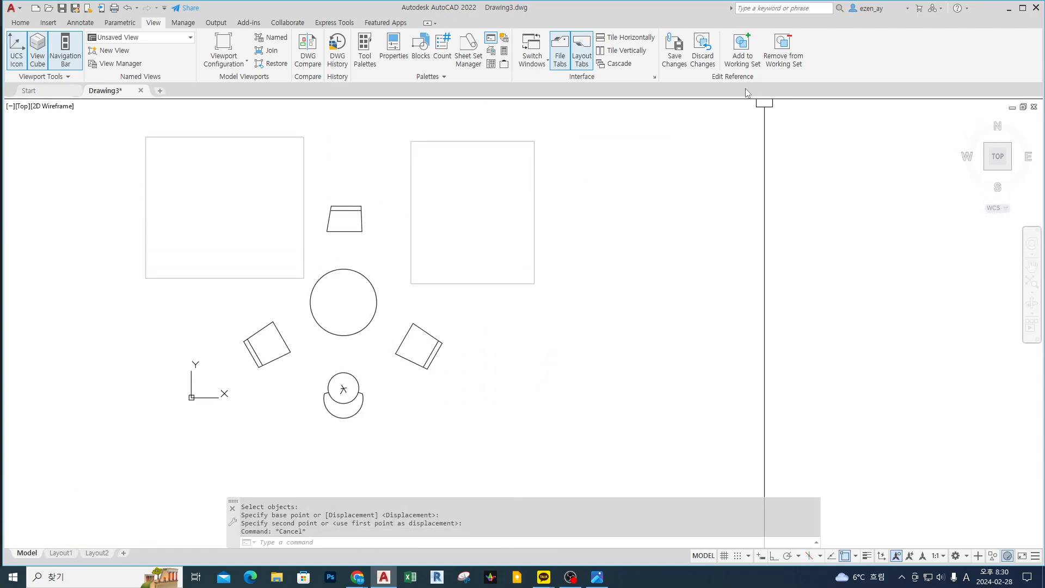
pyautogui.click(675, 57)
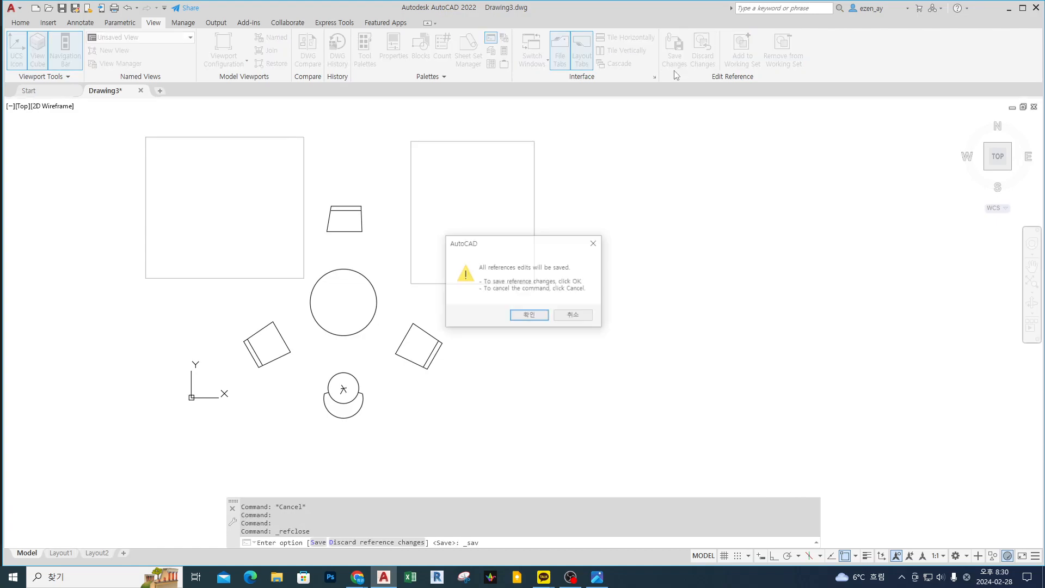
pyautogui.click(547, 321)
# - Examine the Edit Block In-place and Block Editor options available for the original table set block
pyautogui.click(366, 286)
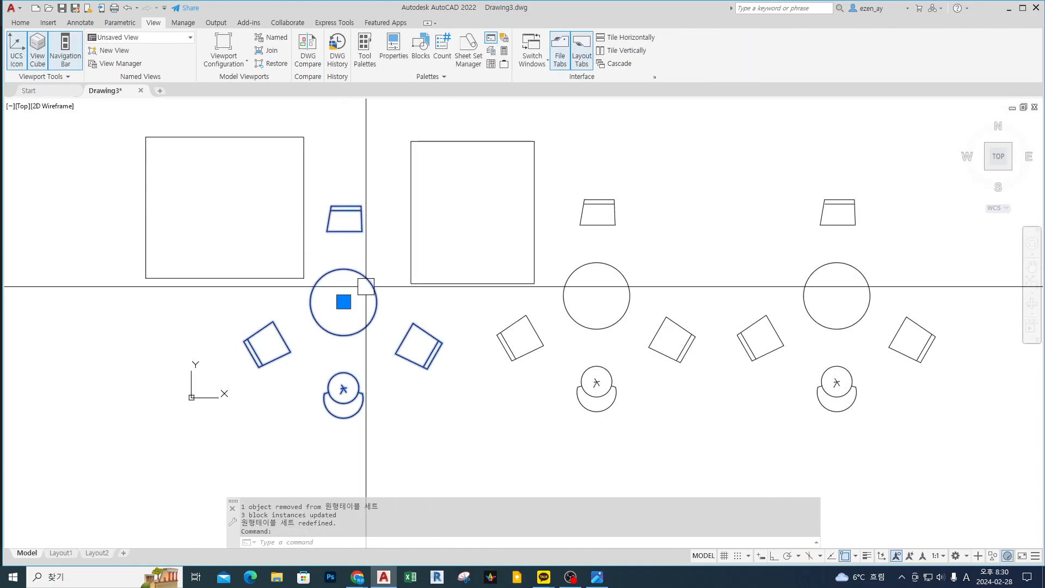
pyautogui.rightClick(365, 286)
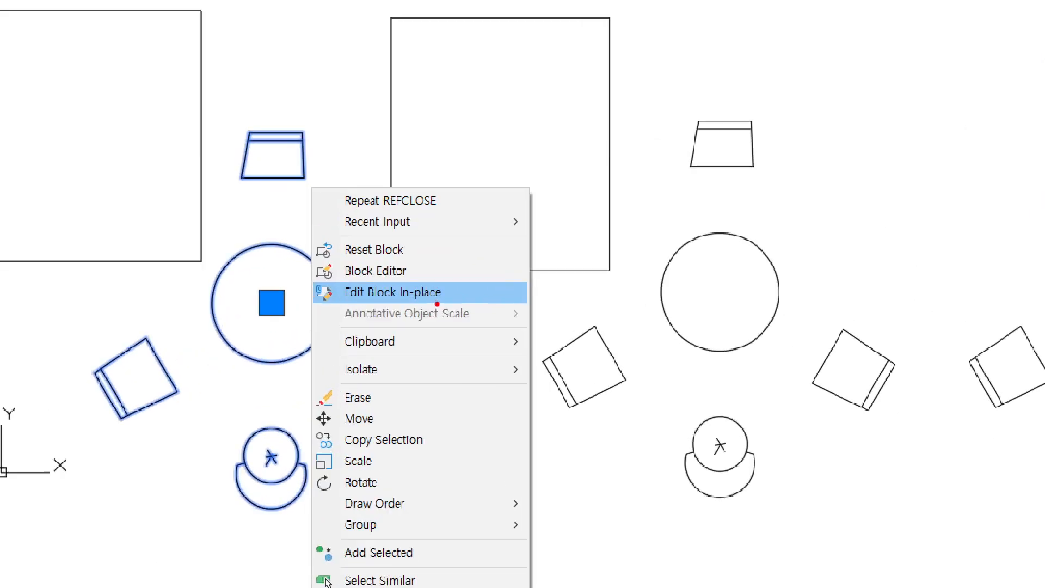
pyautogui.moveTo(323, 307); pyautogui.dragTo(465, 308)
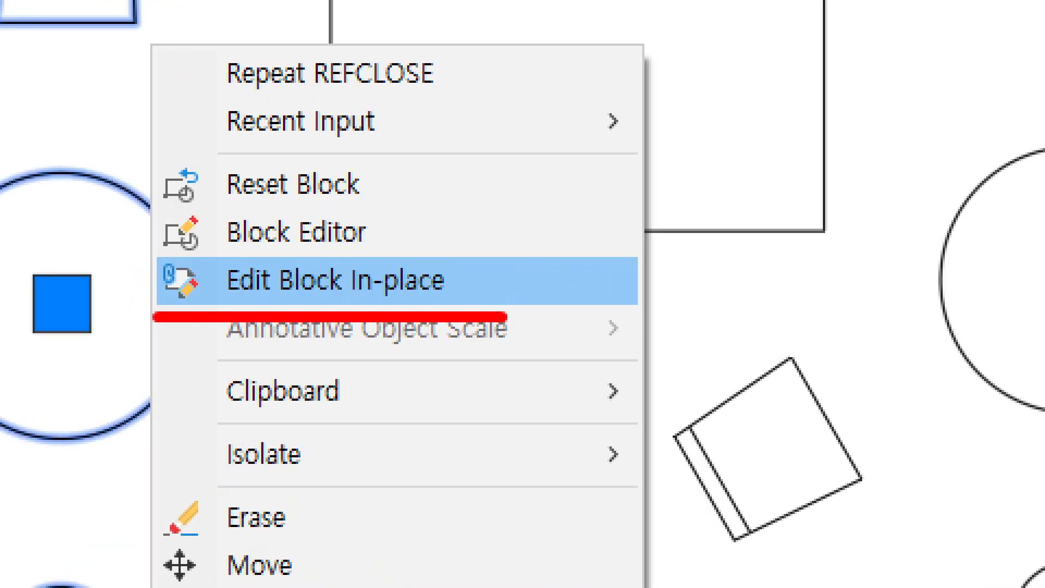
pyautogui.press('Escape')
pyautogui.press('Escape')
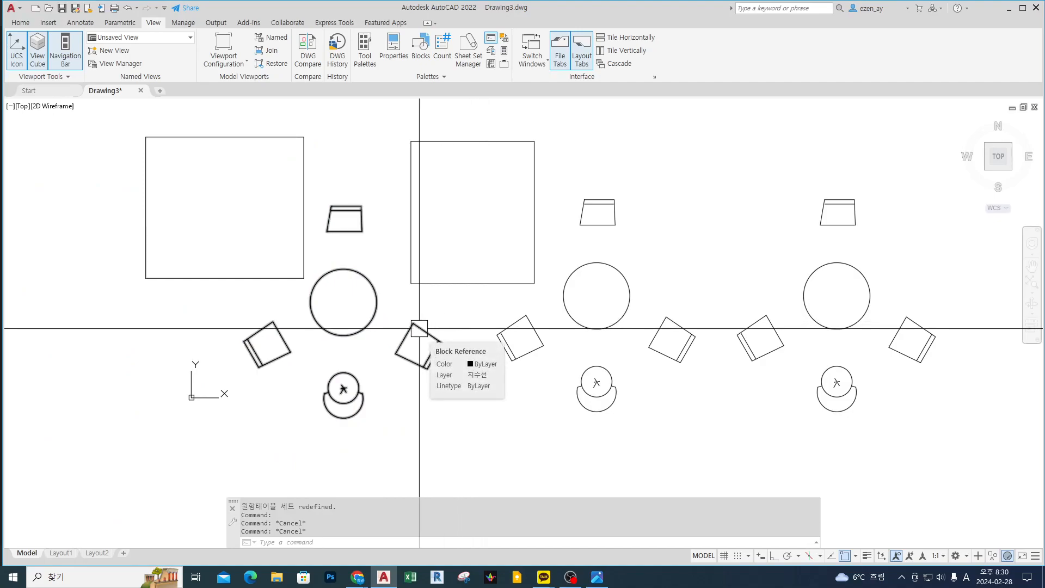
pyautogui.click(419, 328)
pyautogui.rightClick(419, 328)
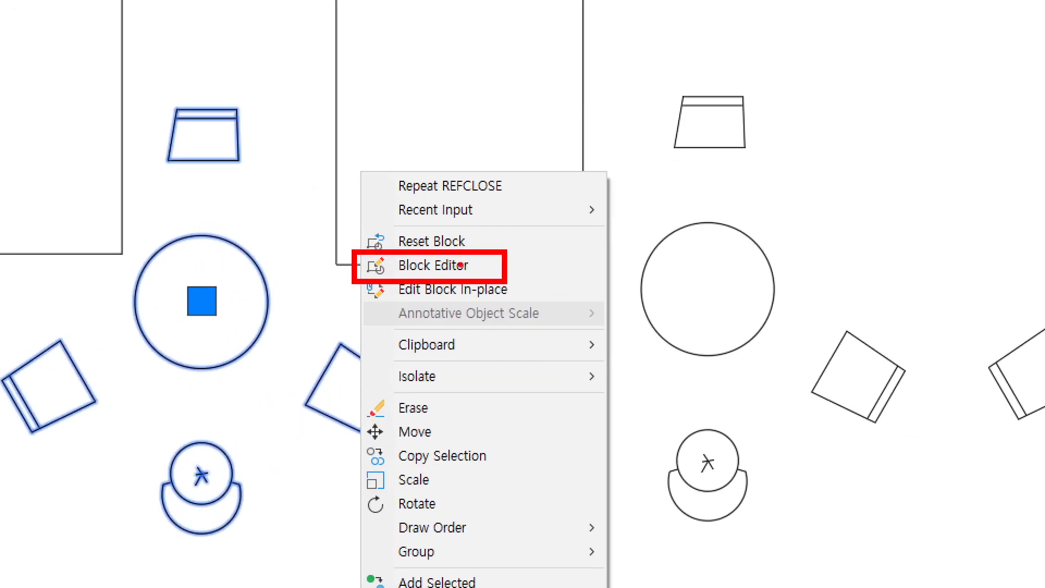
pyautogui.moveTo(225, 164); pyautogui.dragTo(256, 165)
pyautogui.press('Escape')
pyautogui.press('Escape')
# - Open the 원형테이블 세트 block definition in the Block Editor
pyautogui.click(268, 282)
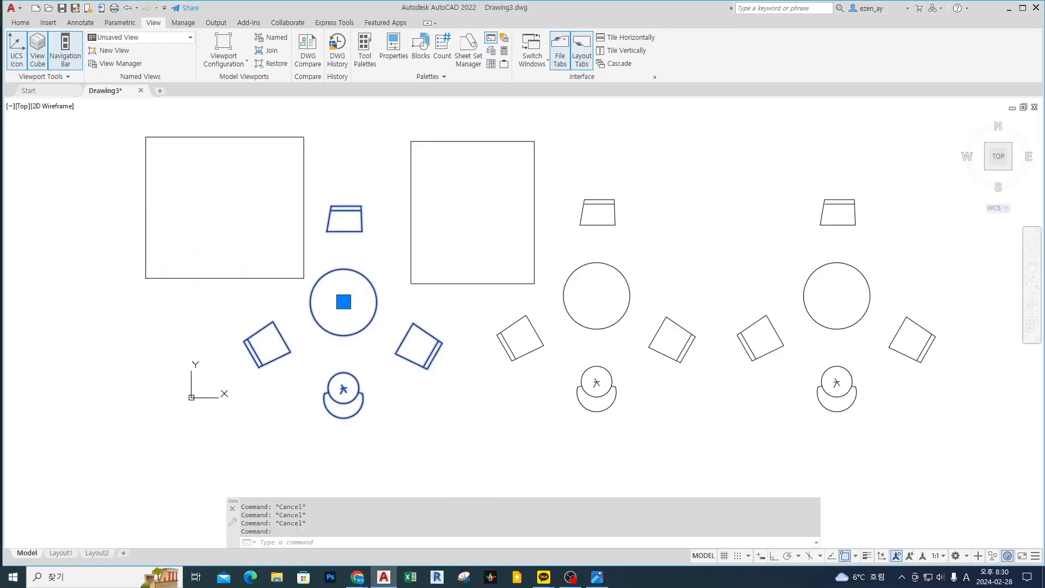
pyautogui.doubleClick(564, 287)
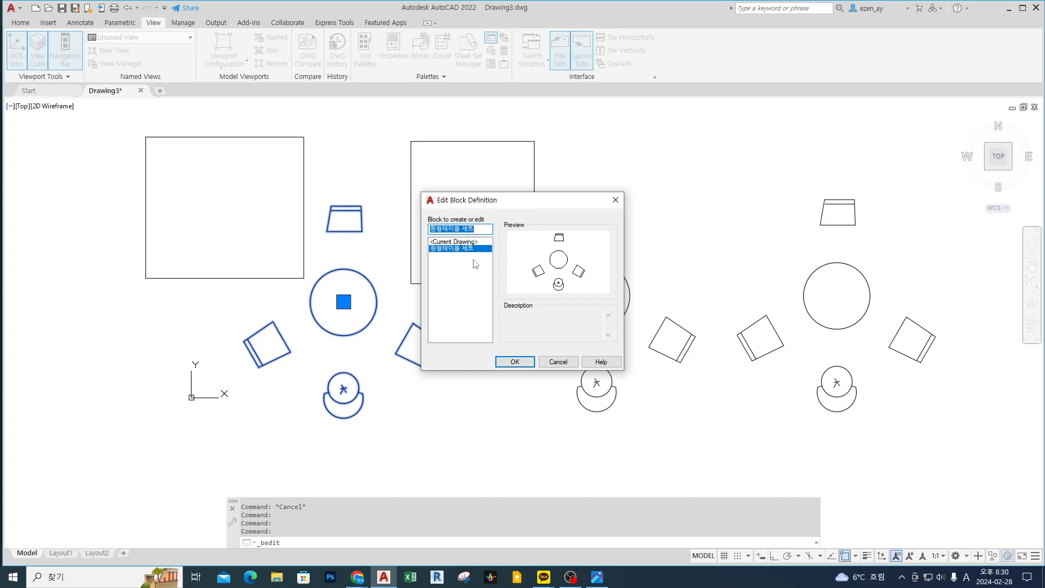
pyautogui.click(514, 361)
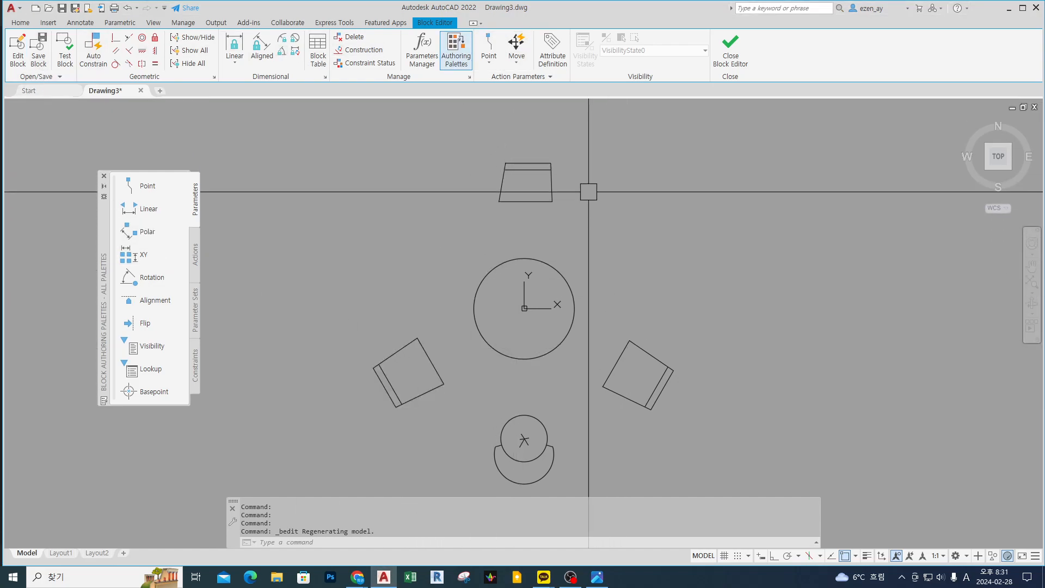
pyautogui.write('s')
pyautogui.press('Return')
pyautogui.click(590, 145)
pyautogui.click(472, 224)
pyautogui.press('Escape')
pyautogui.press('Escape')
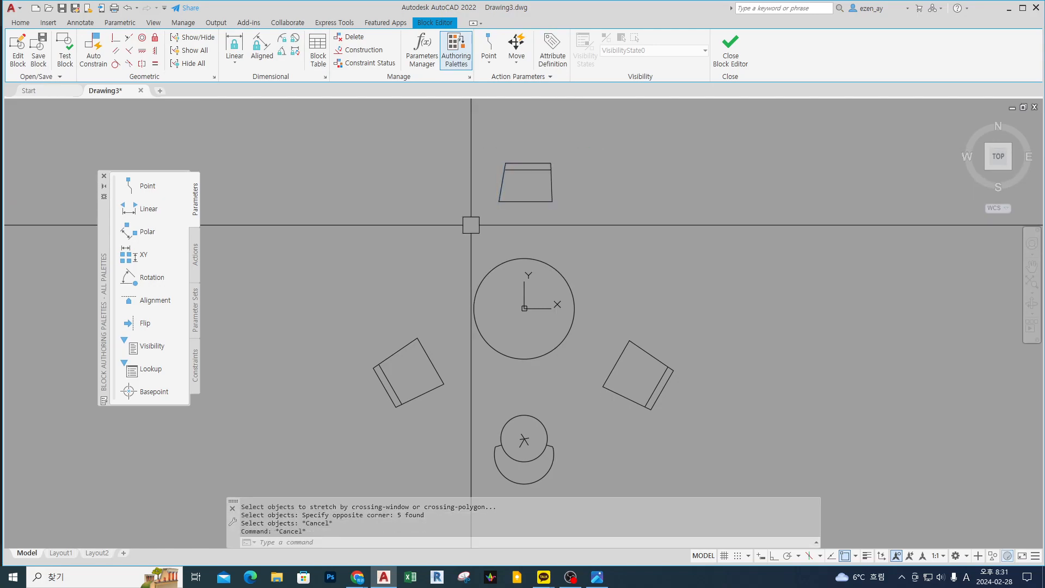
# - Move the chair above the round table down and to the left, to the table's upper left
pyautogui.write('m')
pyautogui.press('Return')
pyautogui.click(613, 149)
pyautogui.click(422, 224)
pyautogui.press('Return')
pyautogui.click(465, 207)
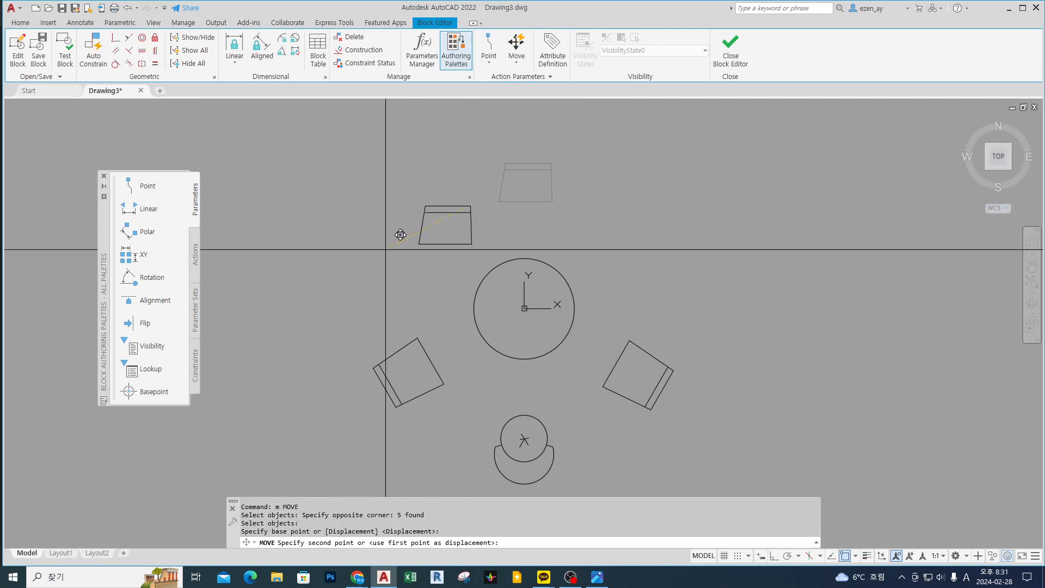
pyautogui.click(399, 231)
# - Copy the chair at the table's lower right to a spot just above itself
pyautogui.moveTo(645, 333); pyautogui.dragTo(623, 308, button='middle')
pyautogui.write('cp')
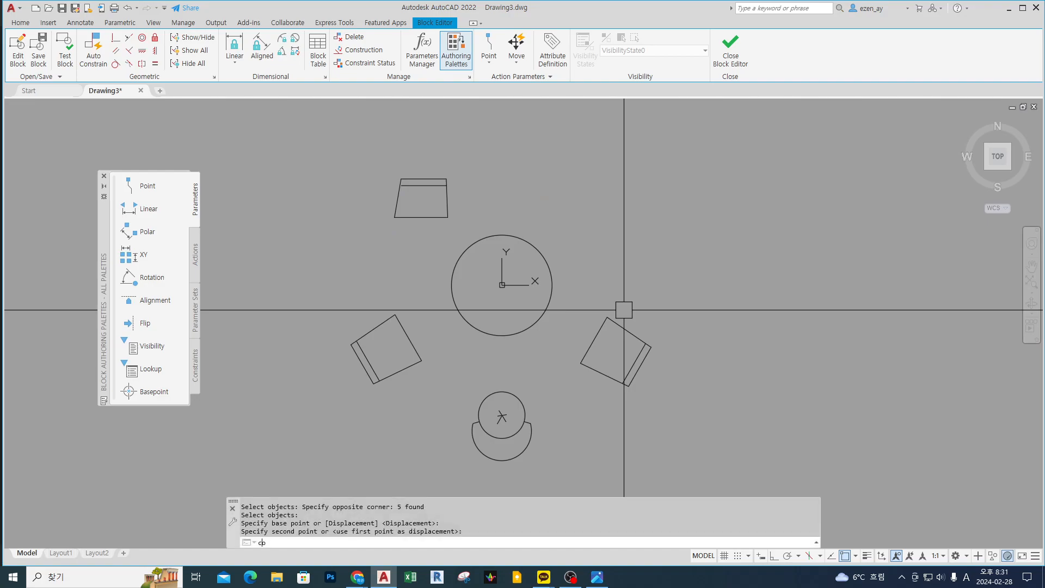
pyautogui.write('o')
pyautogui.press('Return')
pyautogui.click(653, 289)
pyautogui.click(580, 382)
pyautogui.press('Return')
pyautogui.click(722, 409)
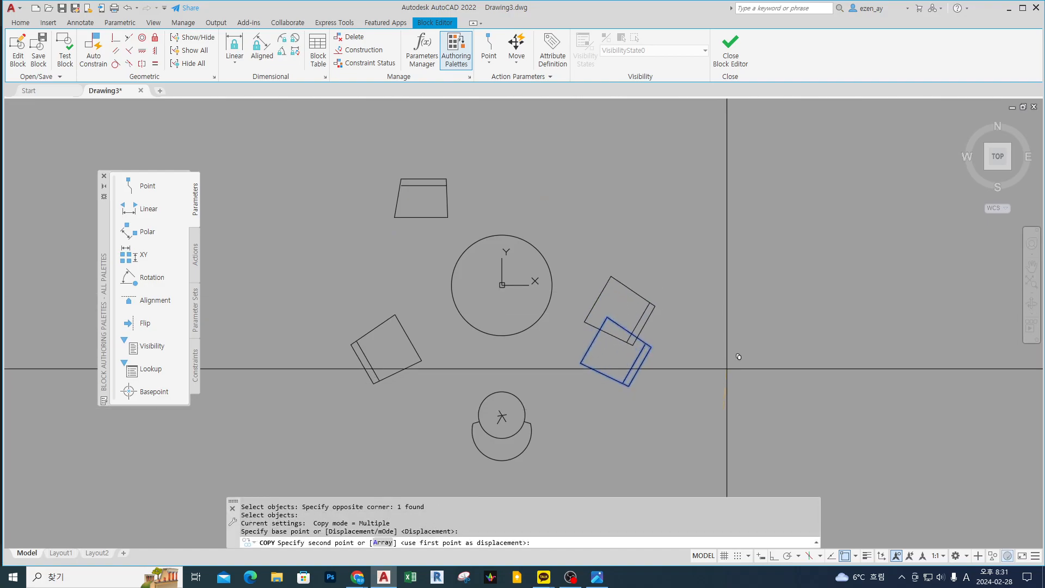
pyautogui.click(731, 346)
pyautogui.press('Escape')
pyautogui.press('Escape')
pyautogui.press('Escape')
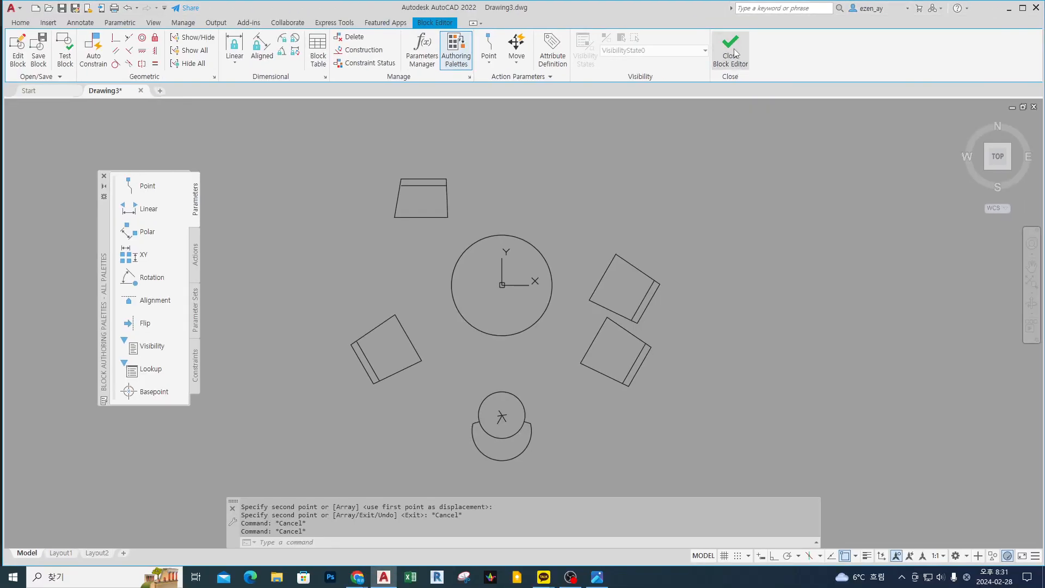
# - Close the Block Editor, saving the changes to 원형테이블 세트
pyautogui.click(735, 53)
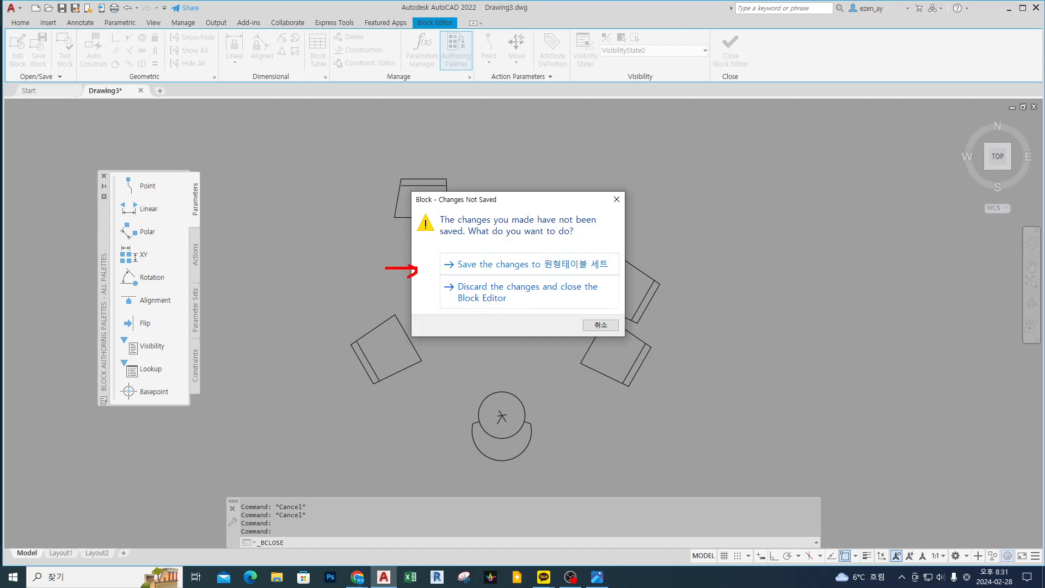
pyautogui.click(472, 266)
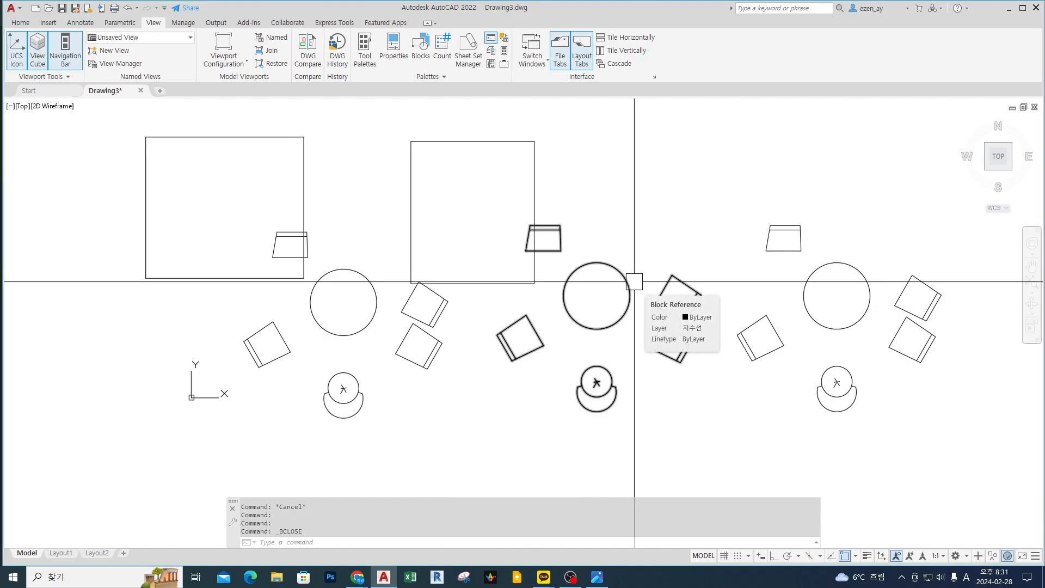
# - Reopen the 원형테이블 세트 block in the Block Editor to view it, and close the editor discarding any changes
pyautogui.doubleClick(412, 315)
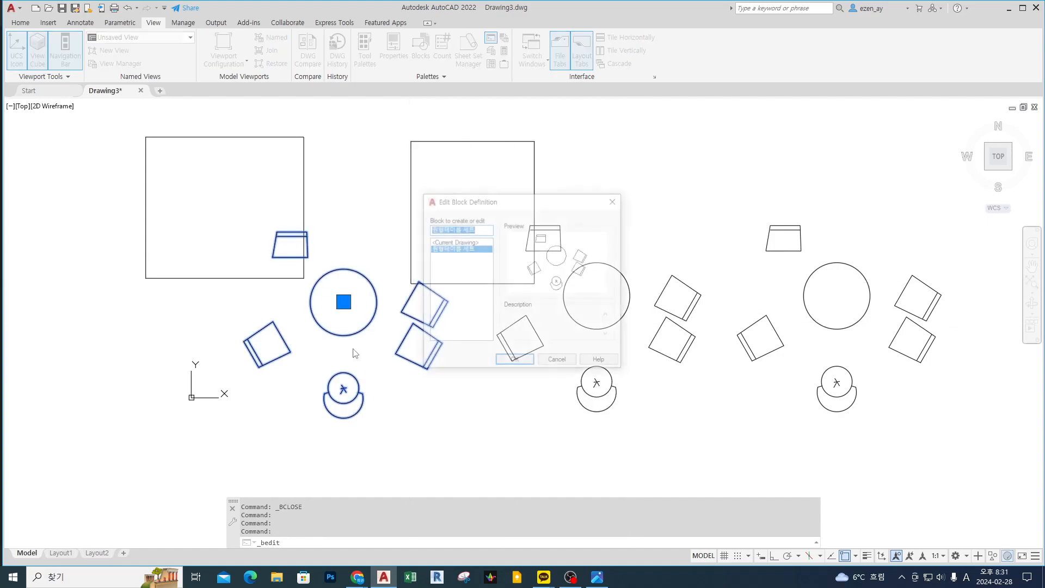
pyautogui.click(514, 362)
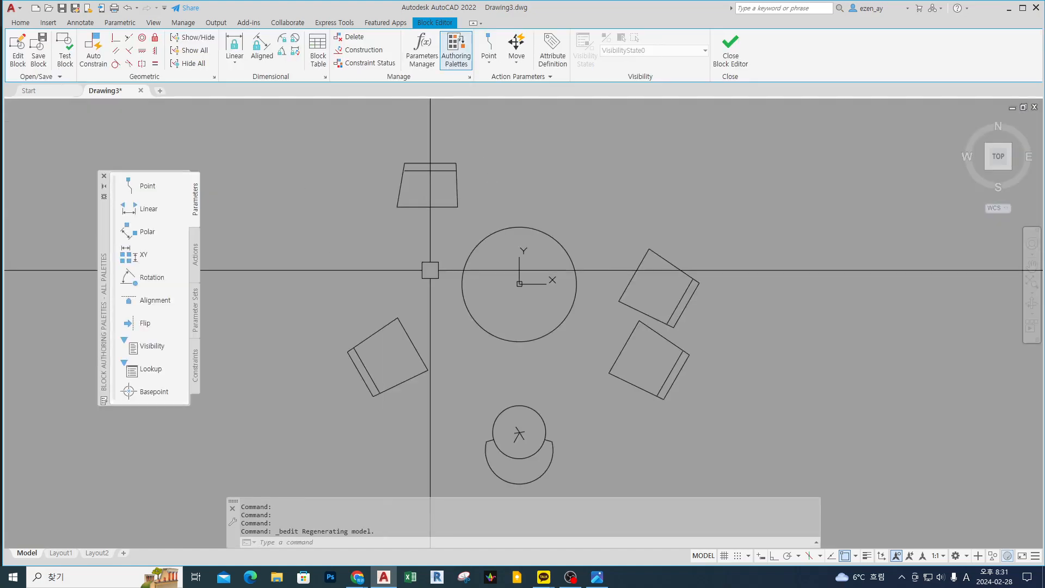
pyautogui.moveTo(518, 285); pyautogui.dragTo(487, 259, button='middle')
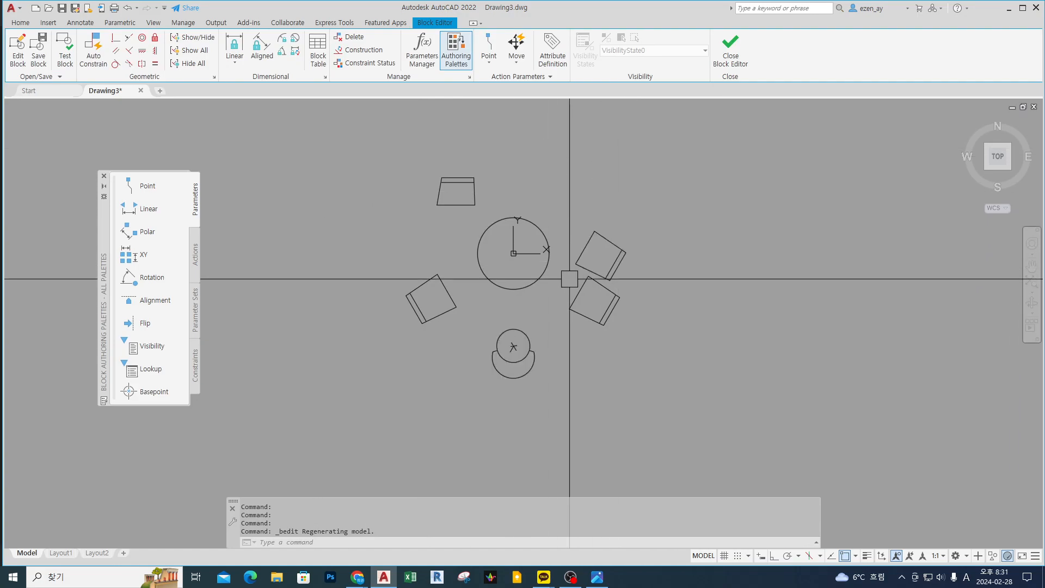
pyautogui.click(736, 59)
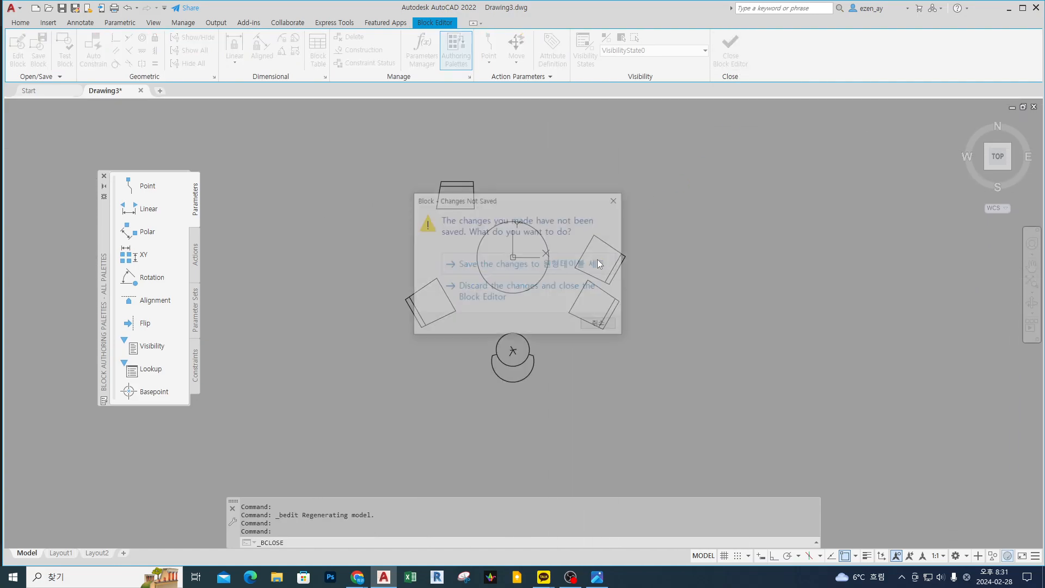
pyautogui.click(536, 295)
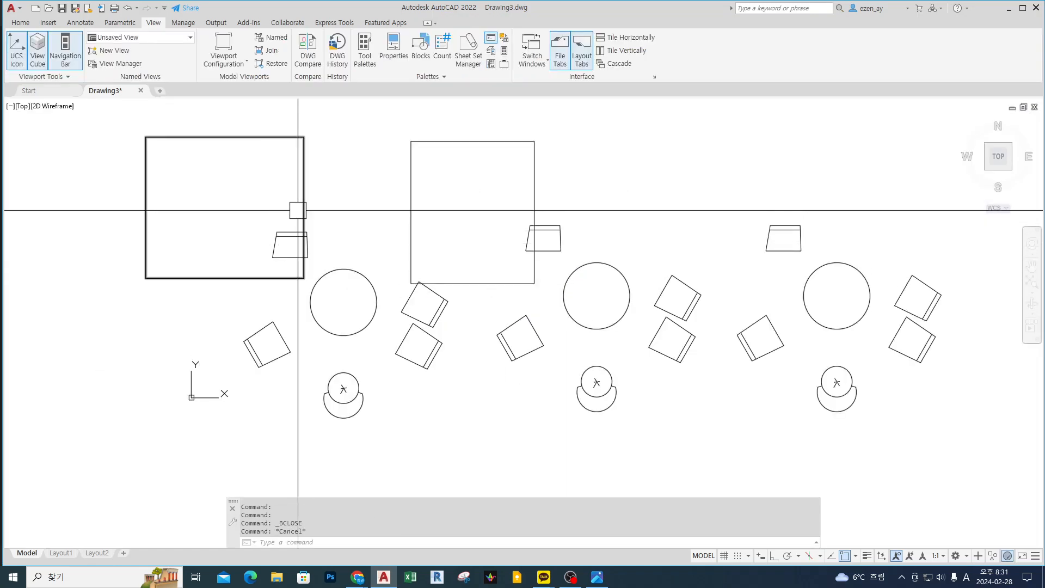
# - Erase the rectangle at the upper left of the leftmost table set
pyautogui.click(303, 185)
pyautogui.write('e')
pyautogui.press('space')
pyautogui.moveTo(370, 277); pyautogui.dragTo(442, 250, button='middle')
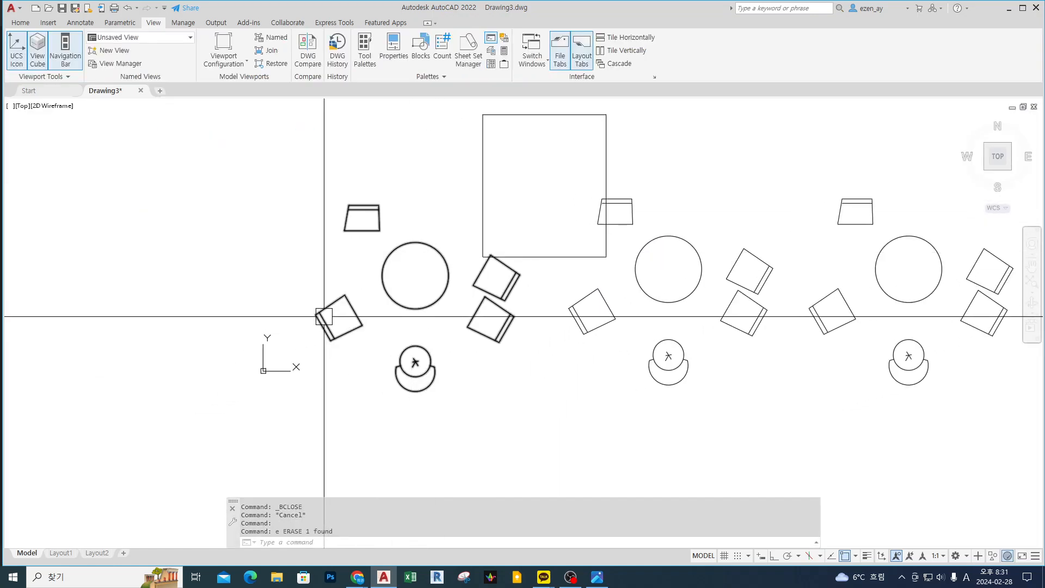
pyautogui.scroll(2, 346, 348)
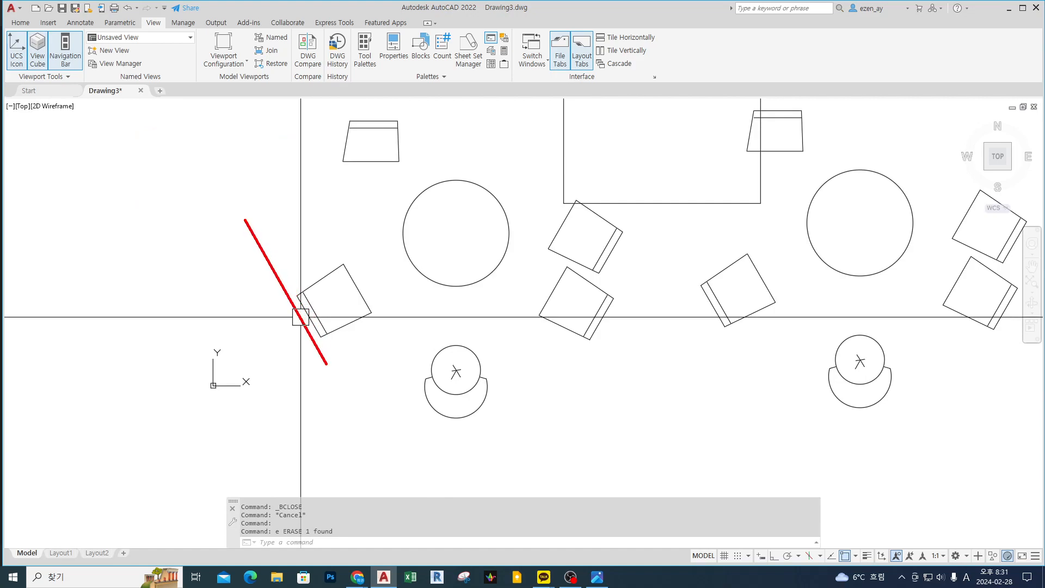
pyautogui.press('Escape')
pyautogui.write('l')
pyautogui.press('space')
pyautogui.click(161, 161)
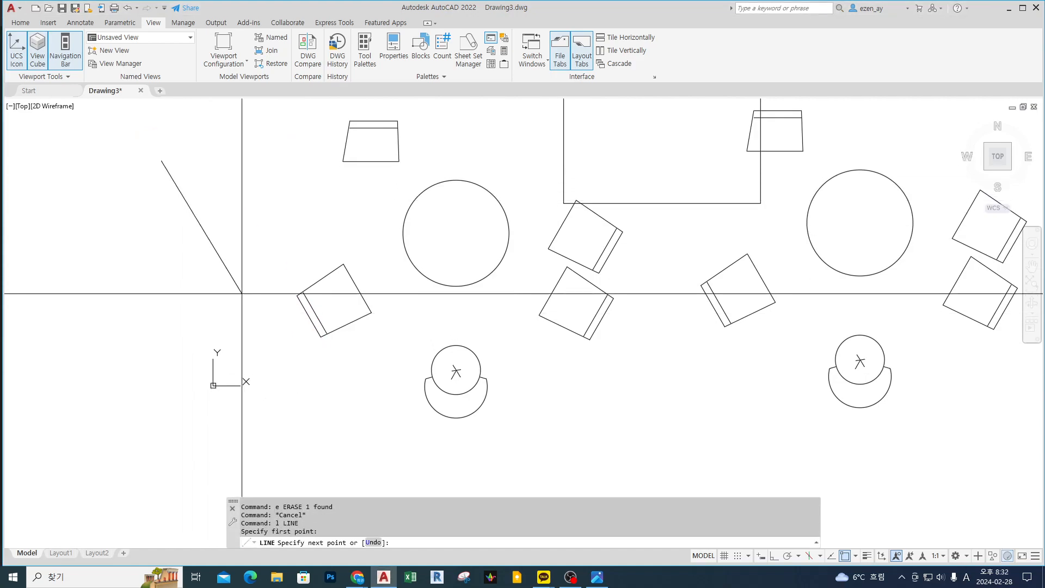
pyautogui.press('Escape')
pyautogui.press('space')
pyautogui.click(250, 212)
pyautogui.press('Escape')
# - Draw a diagonal line crossing the lower-left chair of the leftmost table set
pyautogui.press('space')
pyautogui.click(277, 204)
pyautogui.click(389, 430)
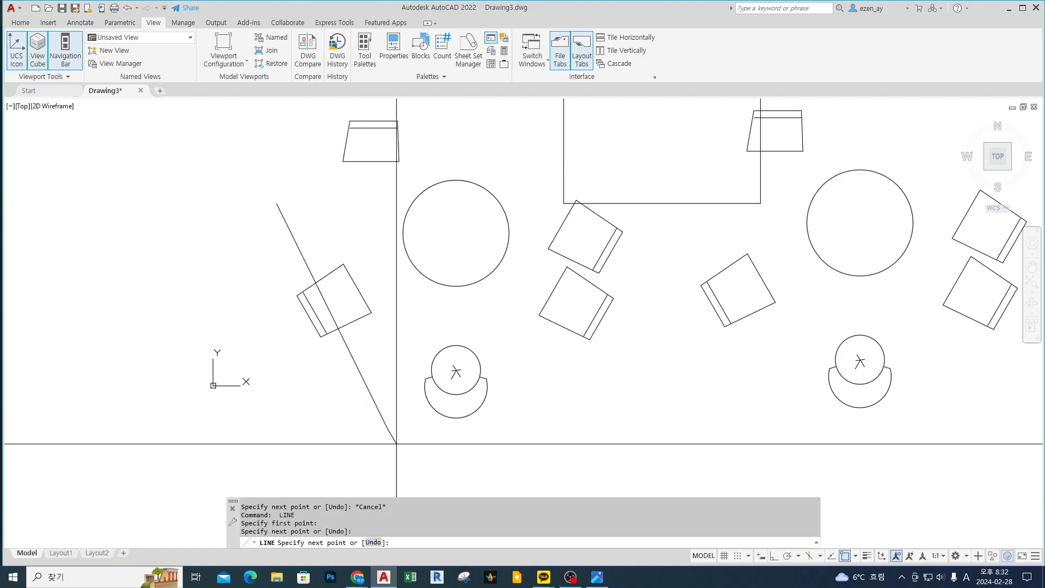
pyautogui.press('space')
pyautogui.press('Escape')
# - Open the 원형테이블 세트 block in the Block Editor to check whether the diagonal line is shown, and close the editor without changes
pyautogui.scroll(4, 313, 318)
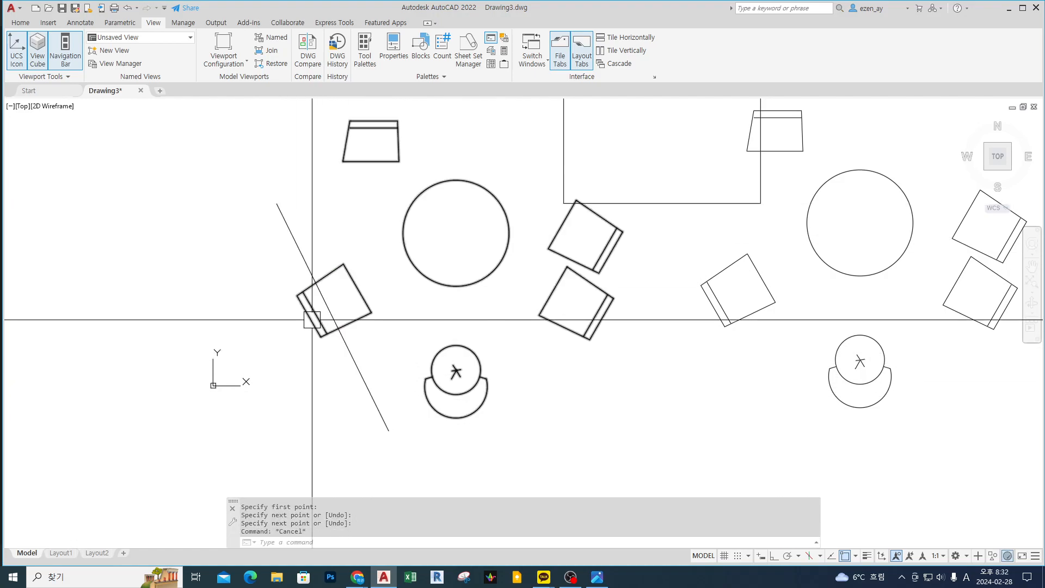
pyautogui.hotkey('ctrl', '2')
pyautogui.moveTo(280, 271); pyautogui.dragTo(303, 306)
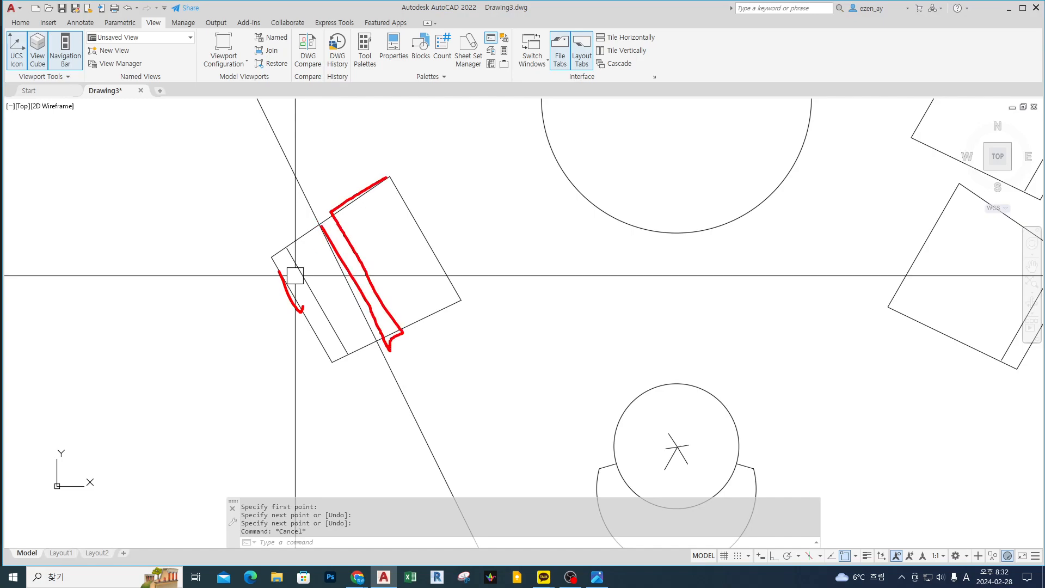
pyautogui.press('Escape')
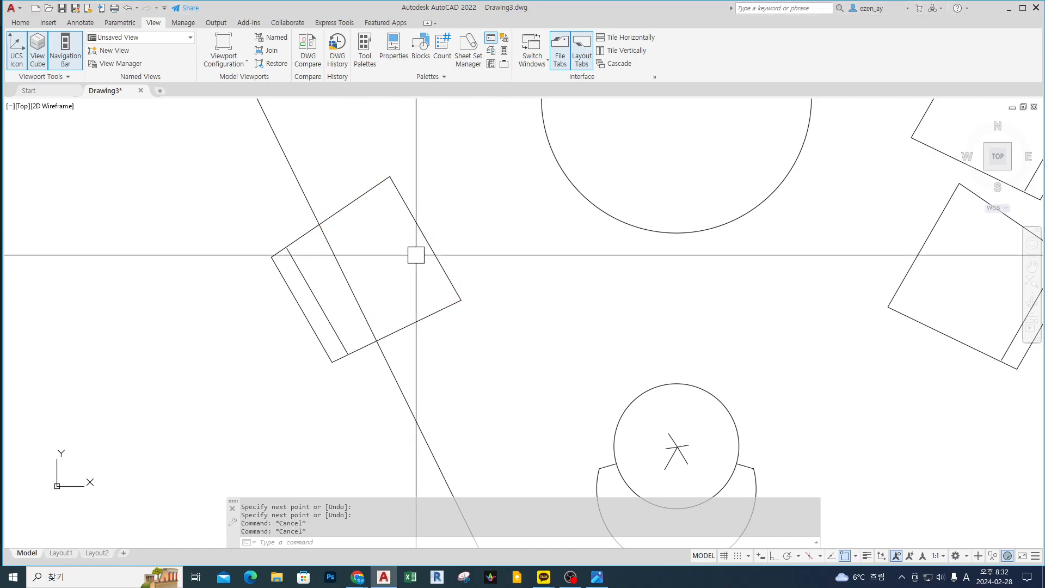
pyautogui.doubleClick(430, 242)
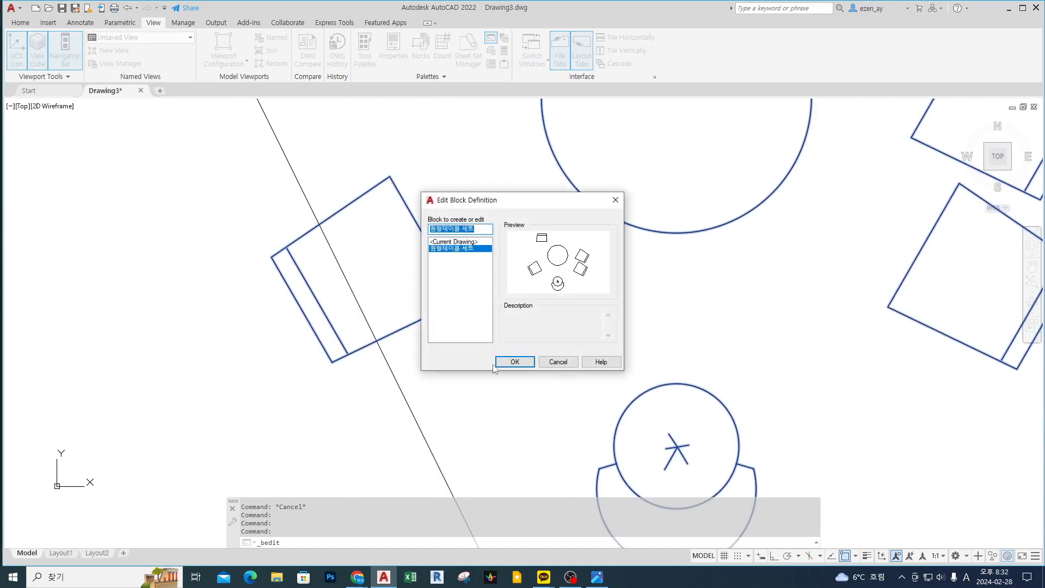
pyautogui.click(503, 362)
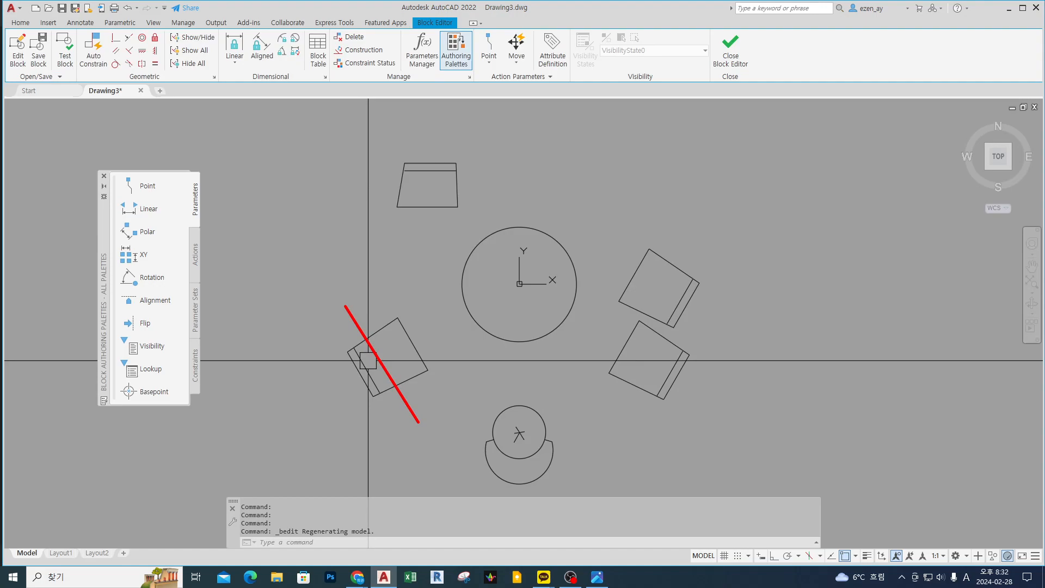
pyautogui.press('Escape')
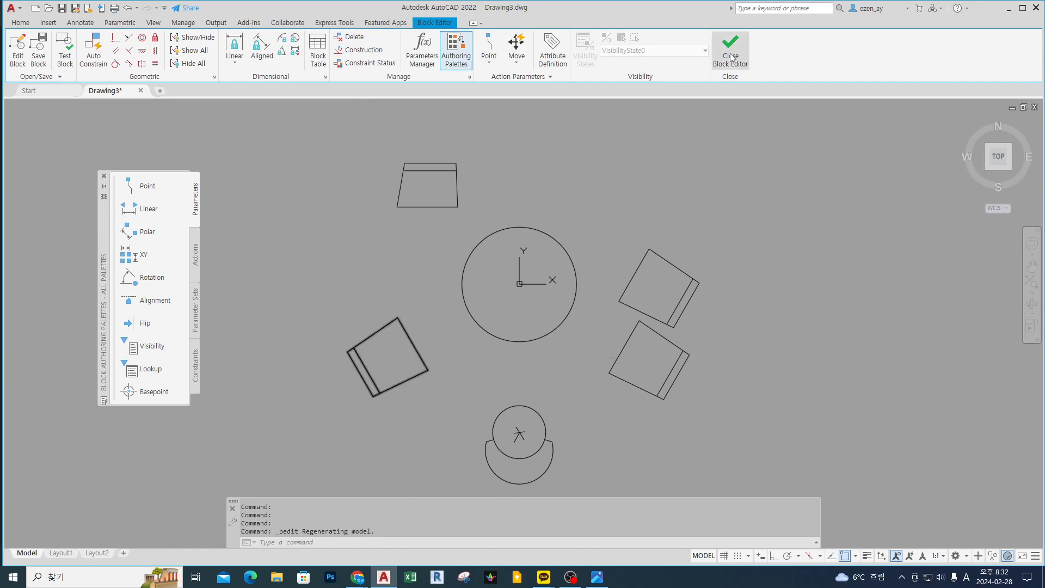
pyautogui.click(731, 57)
pyautogui.press('Escape')
pyautogui.press('Escape')
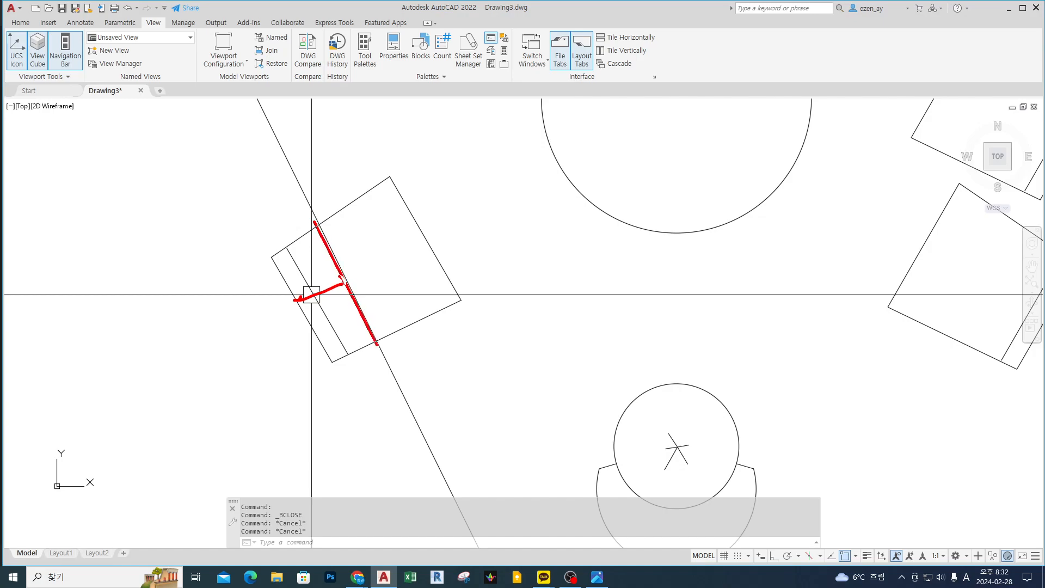
pyautogui.press('Escape')
# - Start editing the leftmost 원형테이블 세트 block in place, with all nested objects selected automatically
pyautogui.click(445, 260)
pyautogui.rightClick(447, 237)
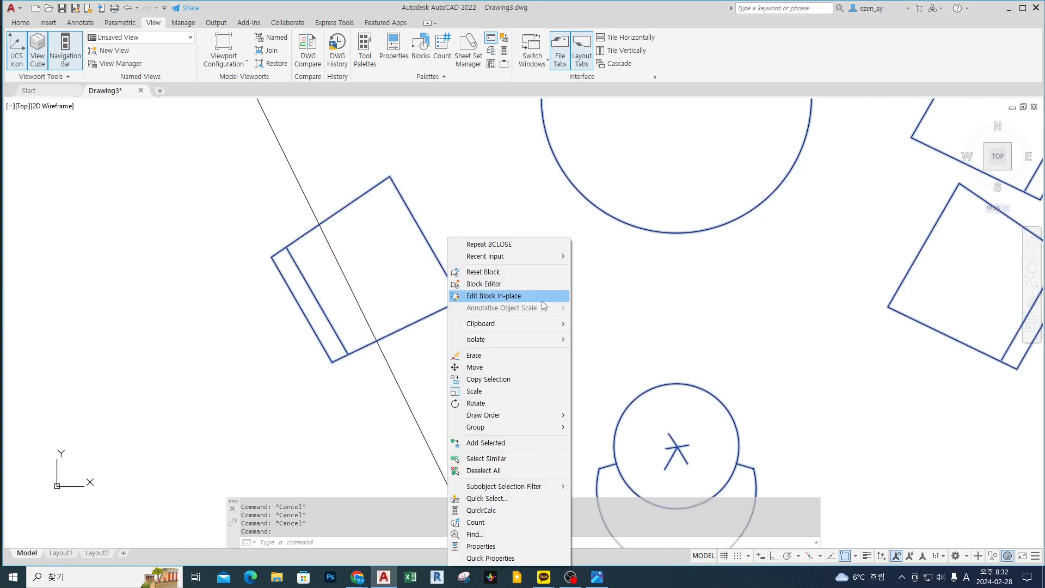
pyautogui.click(542, 298)
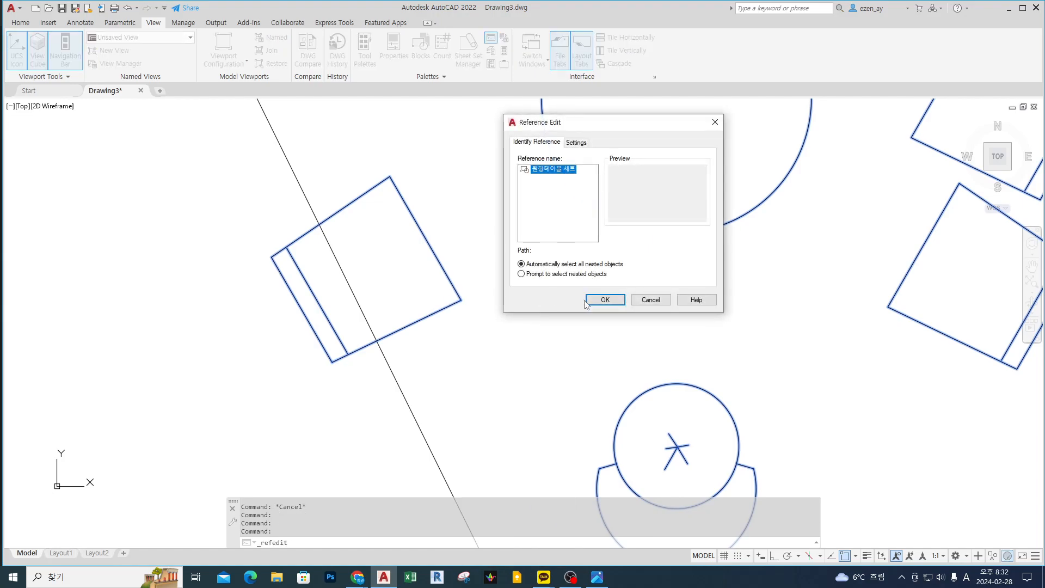
pyautogui.click(605, 300)
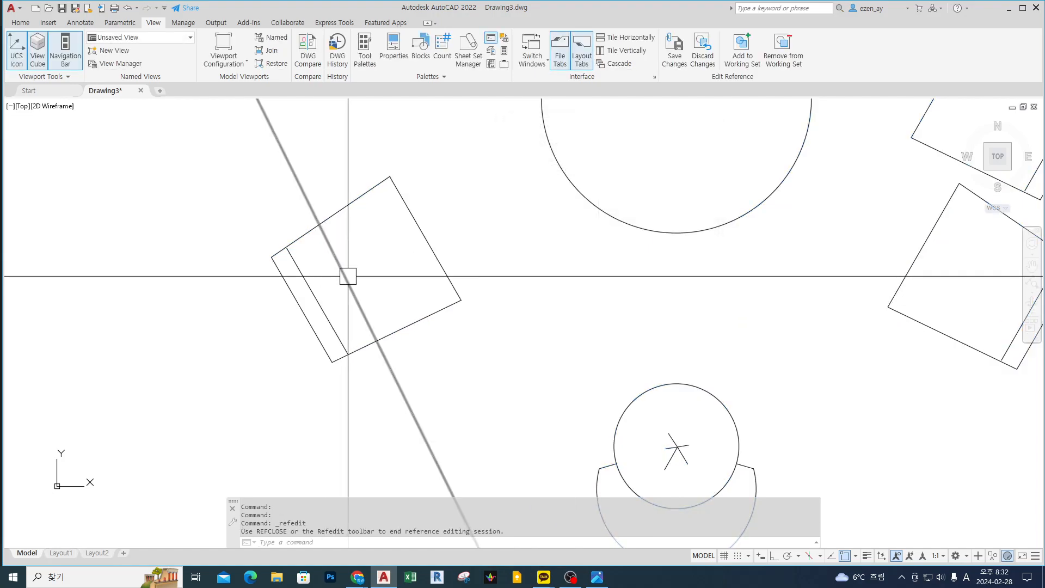
# - Try to stretch the back corners of the lower-left chair onto the diagonal line
pyautogui.write('s')
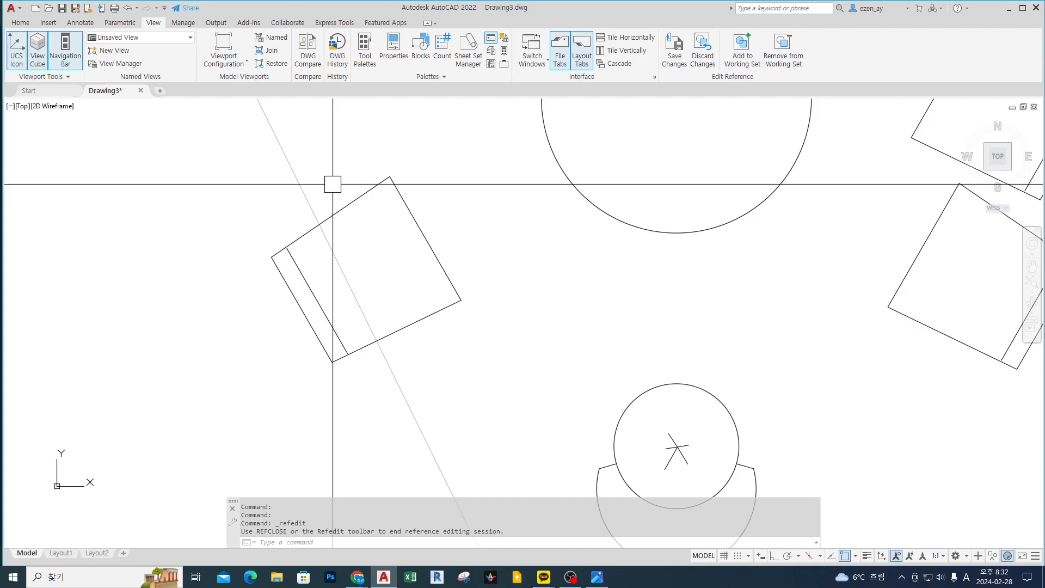
pyautogui.press('Return')
pyautogui.click(347, 173)
pyautogui.click(245, 286)
pyautogui.press('Return')
pyautogui.click(271, 257)
pyautogui.click(319, 227)
pyautogui.press('Return')
pyautogui.click(374, 322)
pyautogui.click(303, 392)
pyautogui.press('Return')
pyautogui.click(332, 360)
pyautogui.press('Escape')
pyautogui.press('Escape')
# - Explode the nested lower-left chair block into separate objects
pyautogui.click(317, 298)
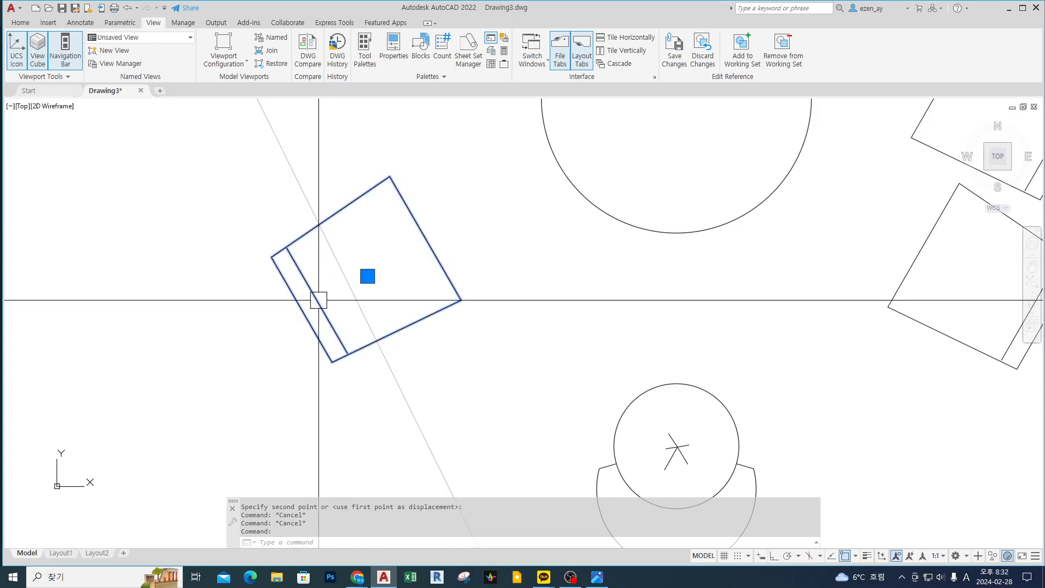
pyautogui.write('x')
pyautogui.press('Return')
# - Stretch the upper back corner of the lower-left chair to where its upper edge crosses the diagonal line
pyautogui.write('s')
pyautogui.press('Return')
pyautogui.click(295, 206)
pyautogui.press('Return')
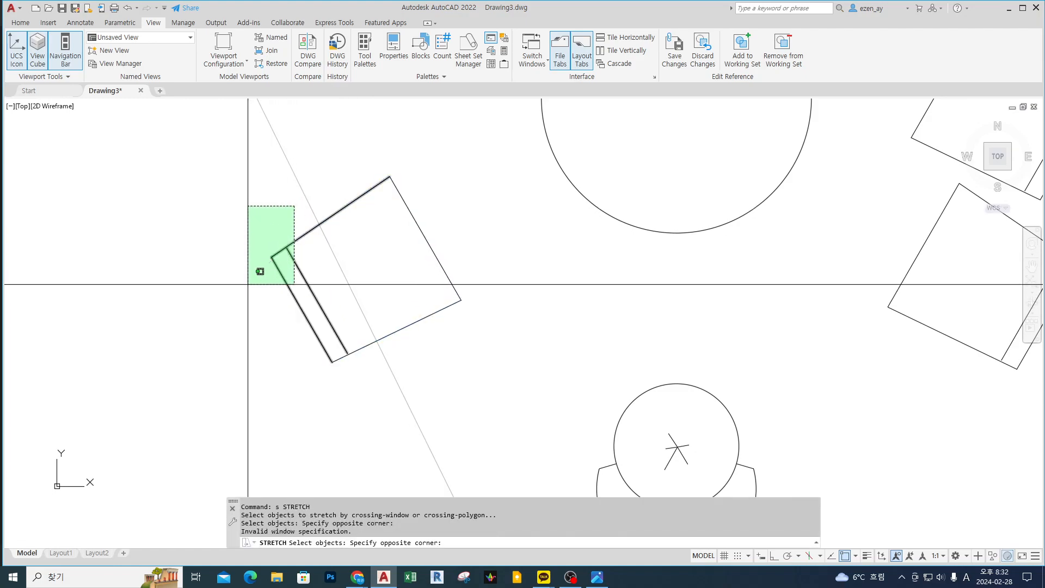
pyautogui.click(247, 284)
pyautogui.press('Return')
pyautogui.click(271, 257)
pyautogui.click(319, 224)
# - Stretch the lower back corner of the lower-left chair to where its lower edge crosses the diagonal line
pyautogui.write('s')
pyautogui.press('Return')
pyautogui.click(367, 319)
pyautogui.click(338, 369)
pyautogui.press('Return')
pyautogui.click(332, 362)
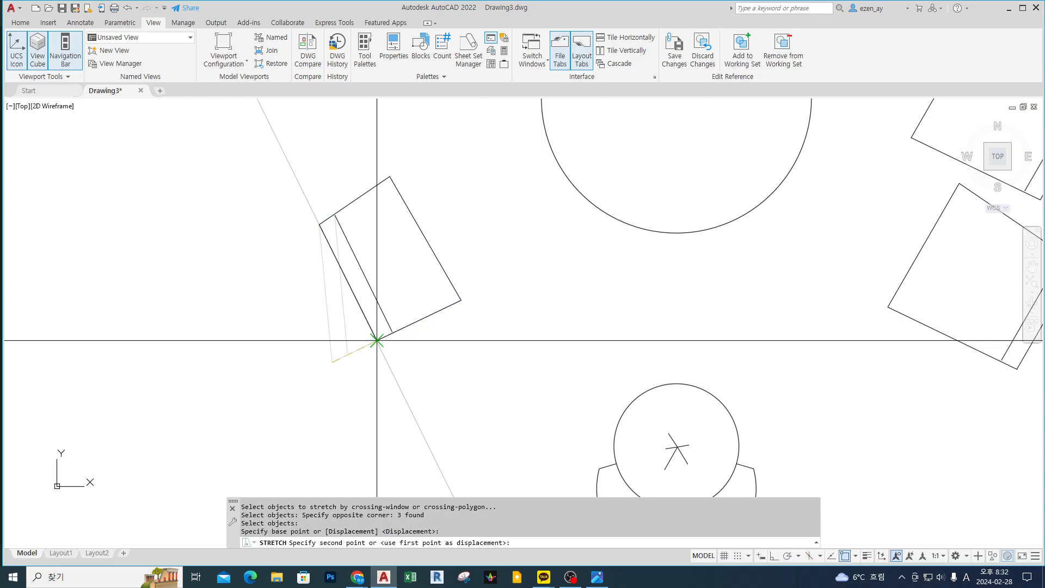
pyautogui.click(376, 340)
pyautogui.press('Escape')
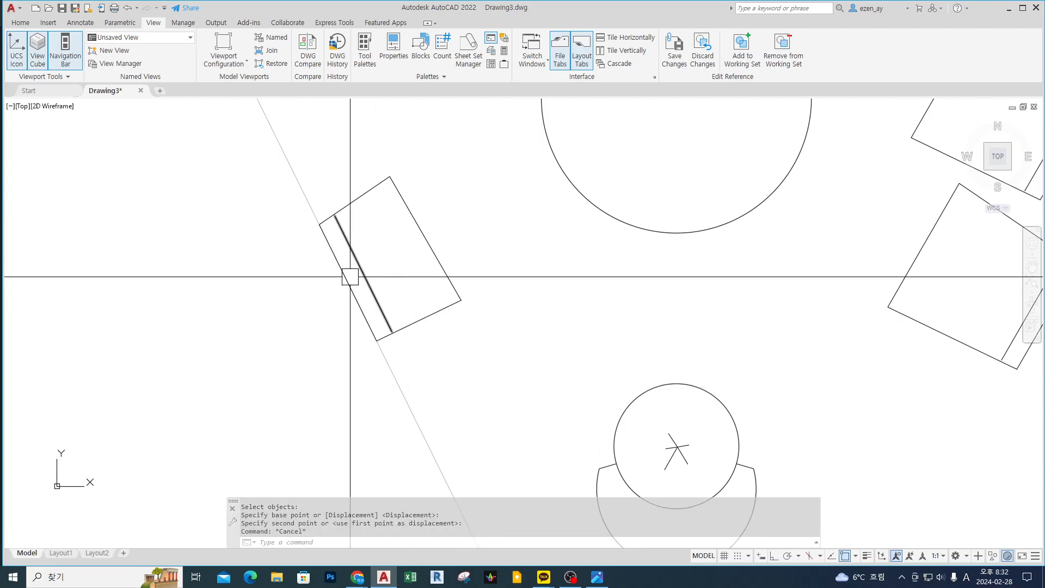
# - Save the in-place changes back to the 원형테이블 세트 block and end the reference editing
pyautogui.scroll(-2, 354, 275)
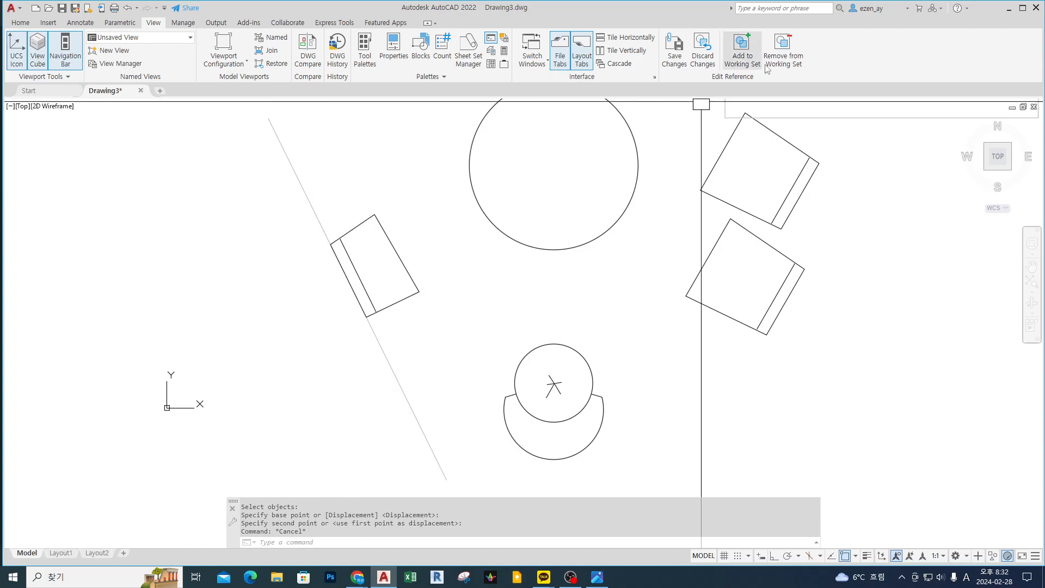
pyautogui.click(674, 58)
pyautogui.click(529, 314)
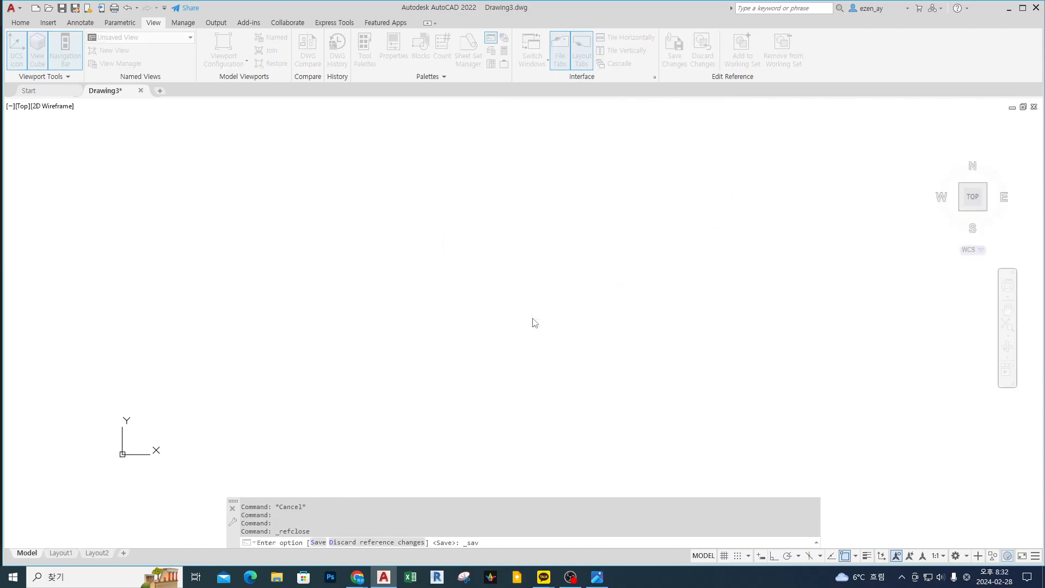
pyautogui.moveTo(534, 285); pyautogui.dragTo(397, 324, button='middle')
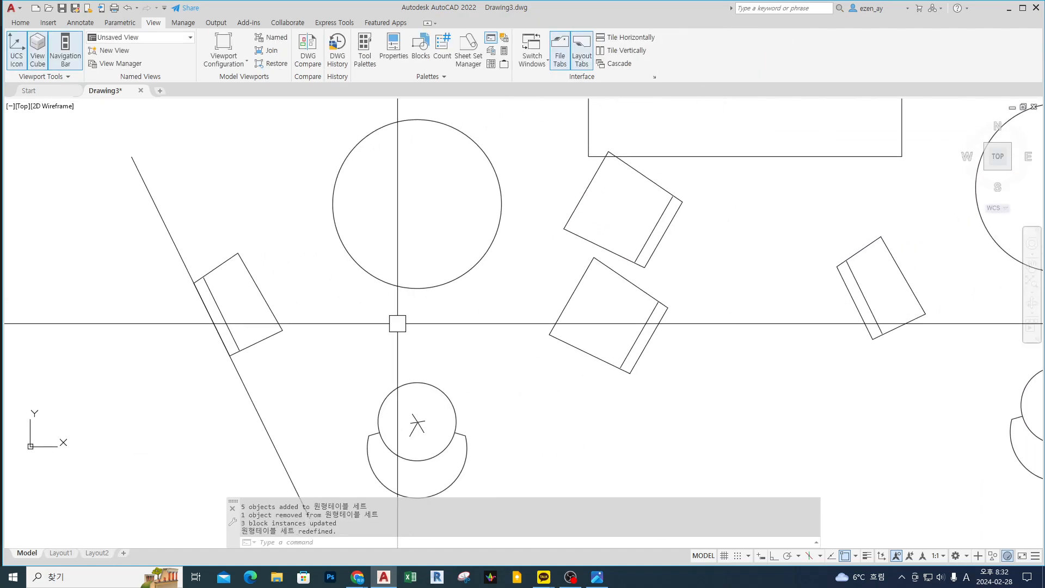
# - Open the redefined 원형테이블 세트 block in the Block Editor to inspect the shortened chair, and close the editor without changes
pyautogui.press('Escape')
pyautogui.click(364, 281)
pyautogui.doubleClick(364, 280)
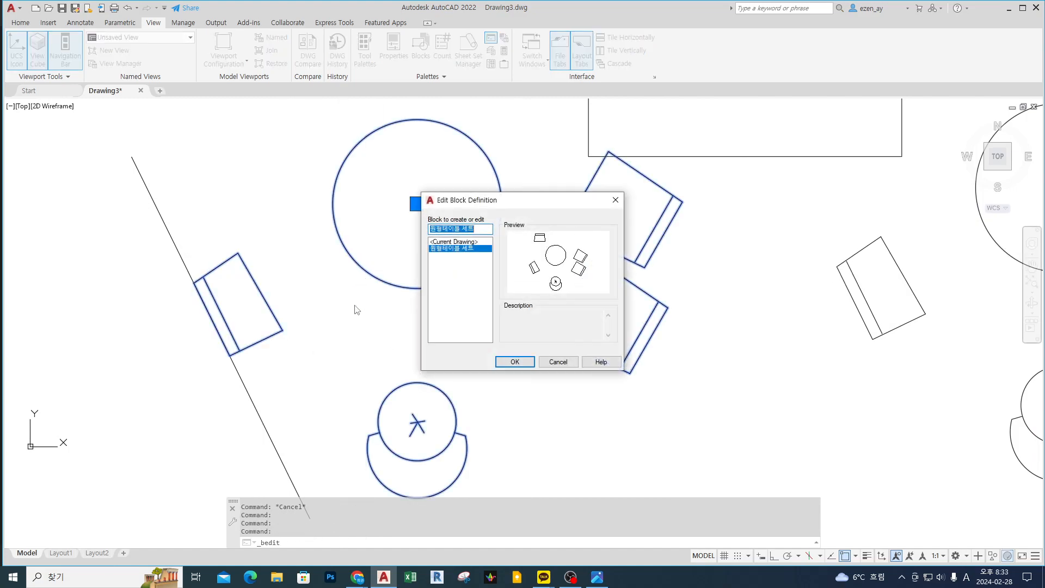
pyautogui.click(528, 362)
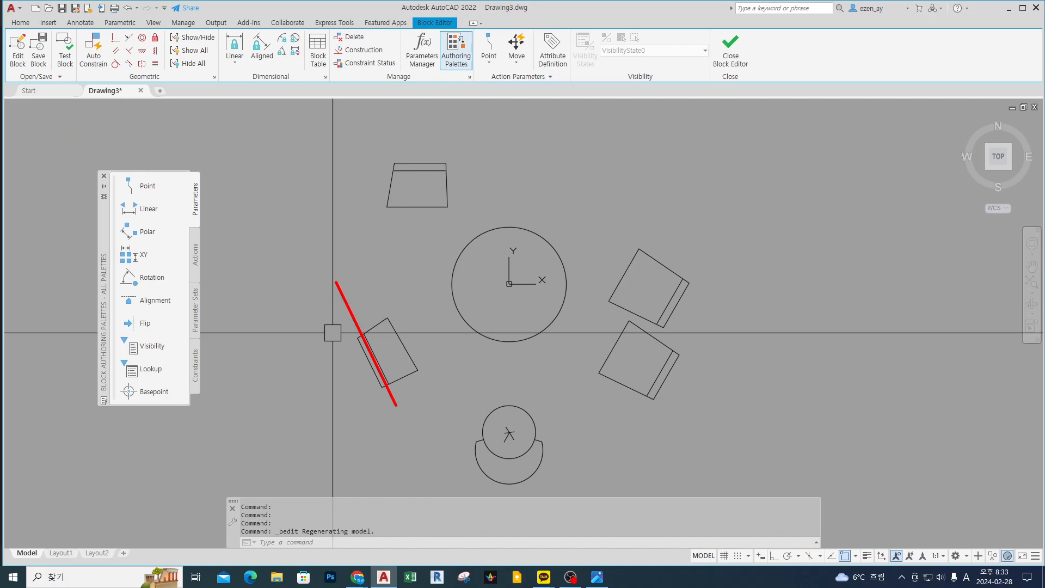
pyautogui.moveTo(2, 73)
pyautogui.keyDown('shift'); pyautogui.mouseDown()
pyautogui.moveTo(358, 32)
pyautogui.moveTo(400, 72)
pyautogui.mouseUp(); pyautogui.keyUp('shift')
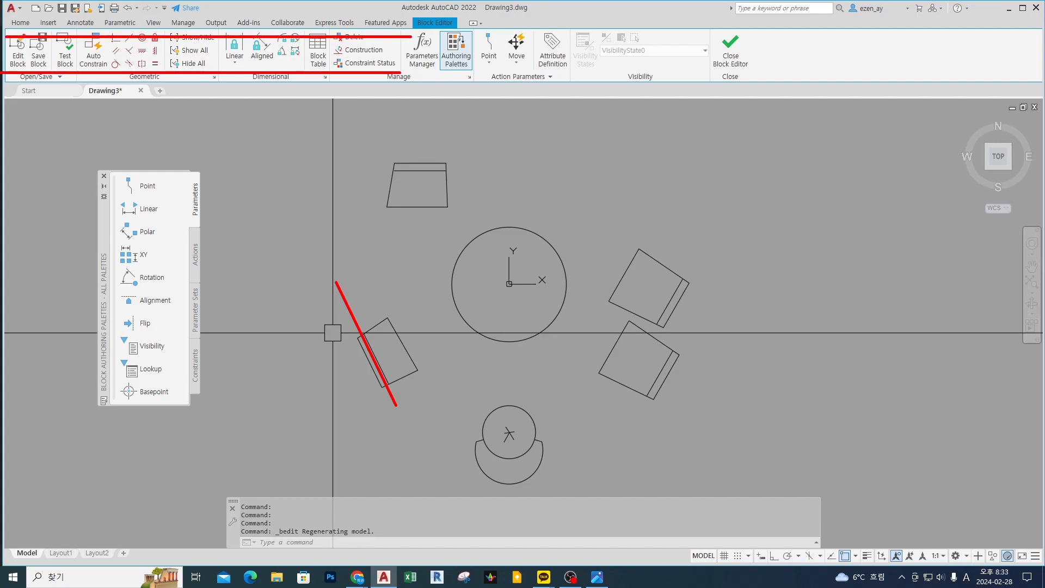
pyautogui.press('Escape')
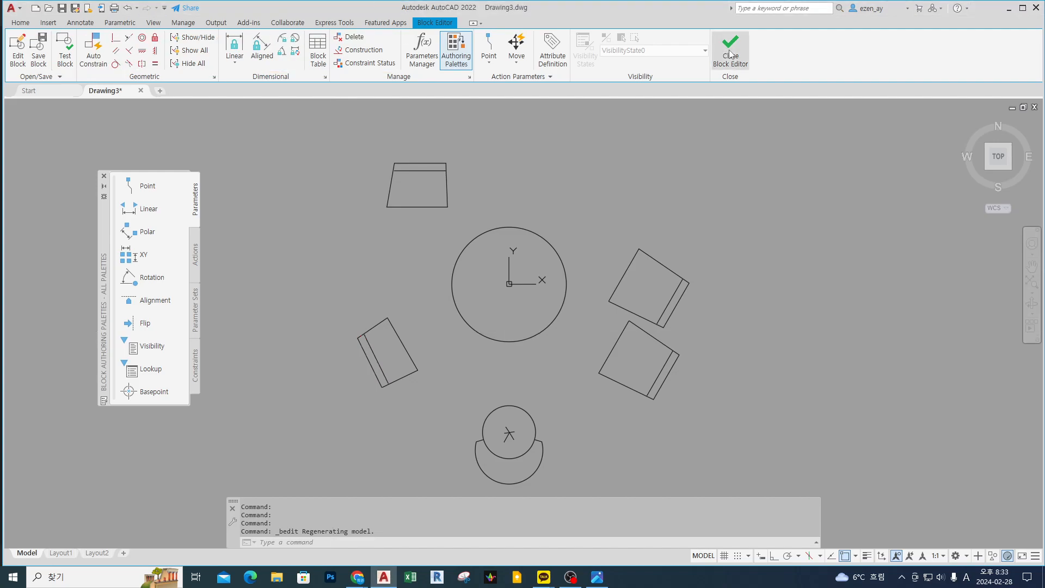
pyautogui.click(730, 55)
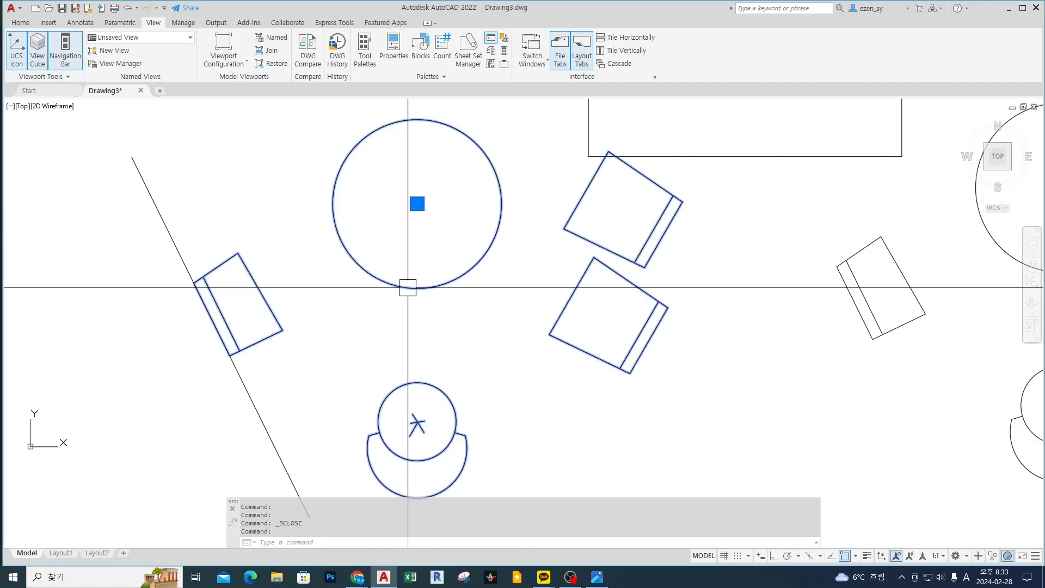
# - View the Block Editor and Edit Block In-place commands offered for the selected table set block
pyautogui.rightClick(381, 226)
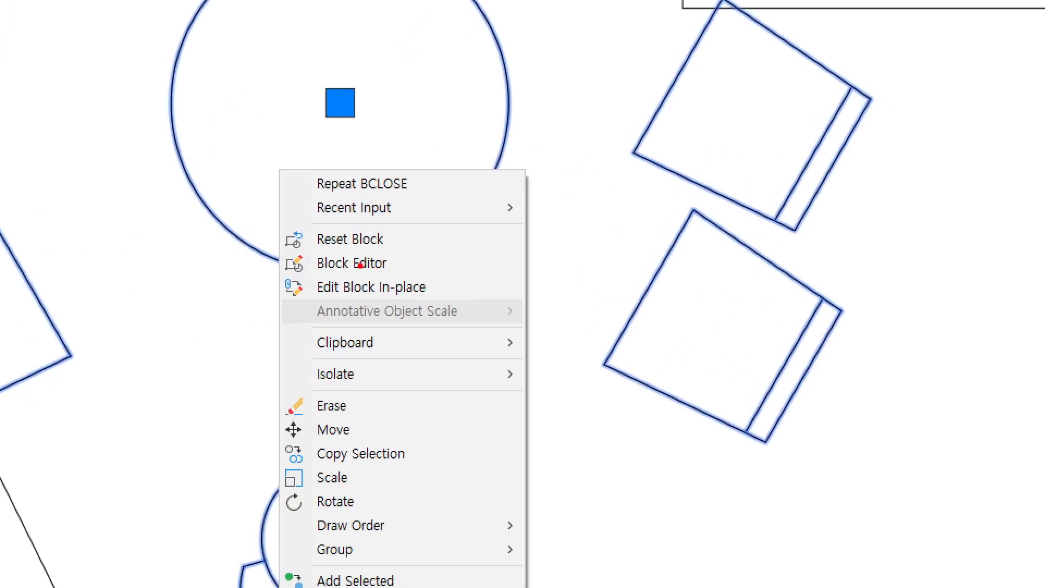
pyautogui.moveTo(258, 254); pyautogui.dragTo(514, 294)
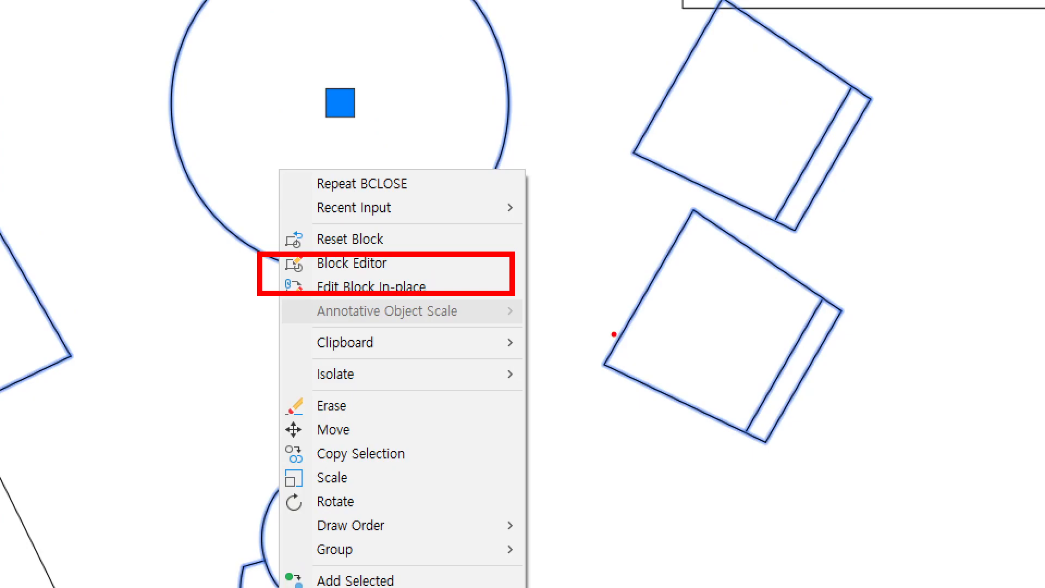
pyautogui.moveTo(522, 276); pyautogui.dragTo(567, 309)
pyautogui.press('Escape')
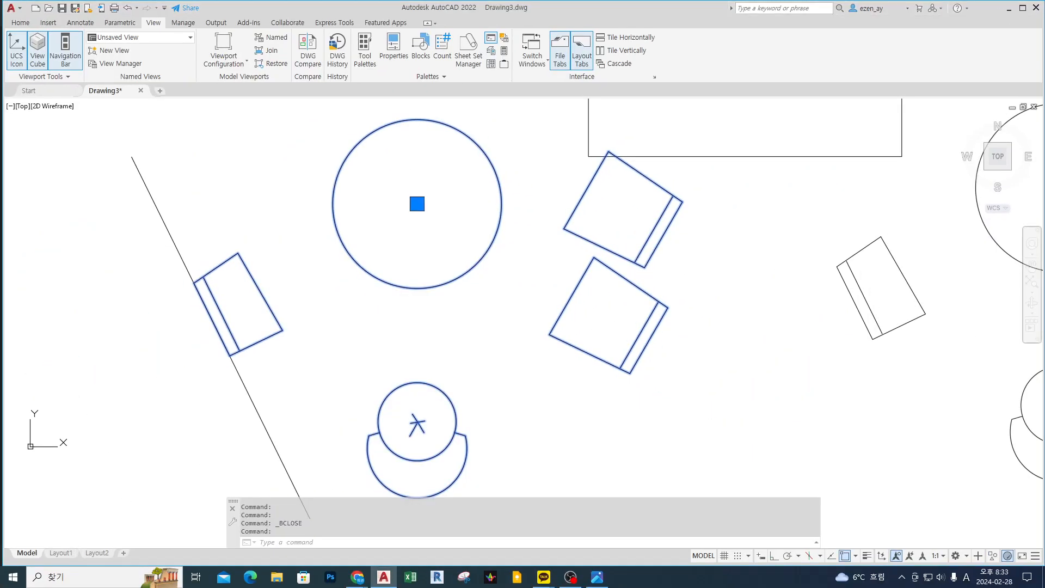